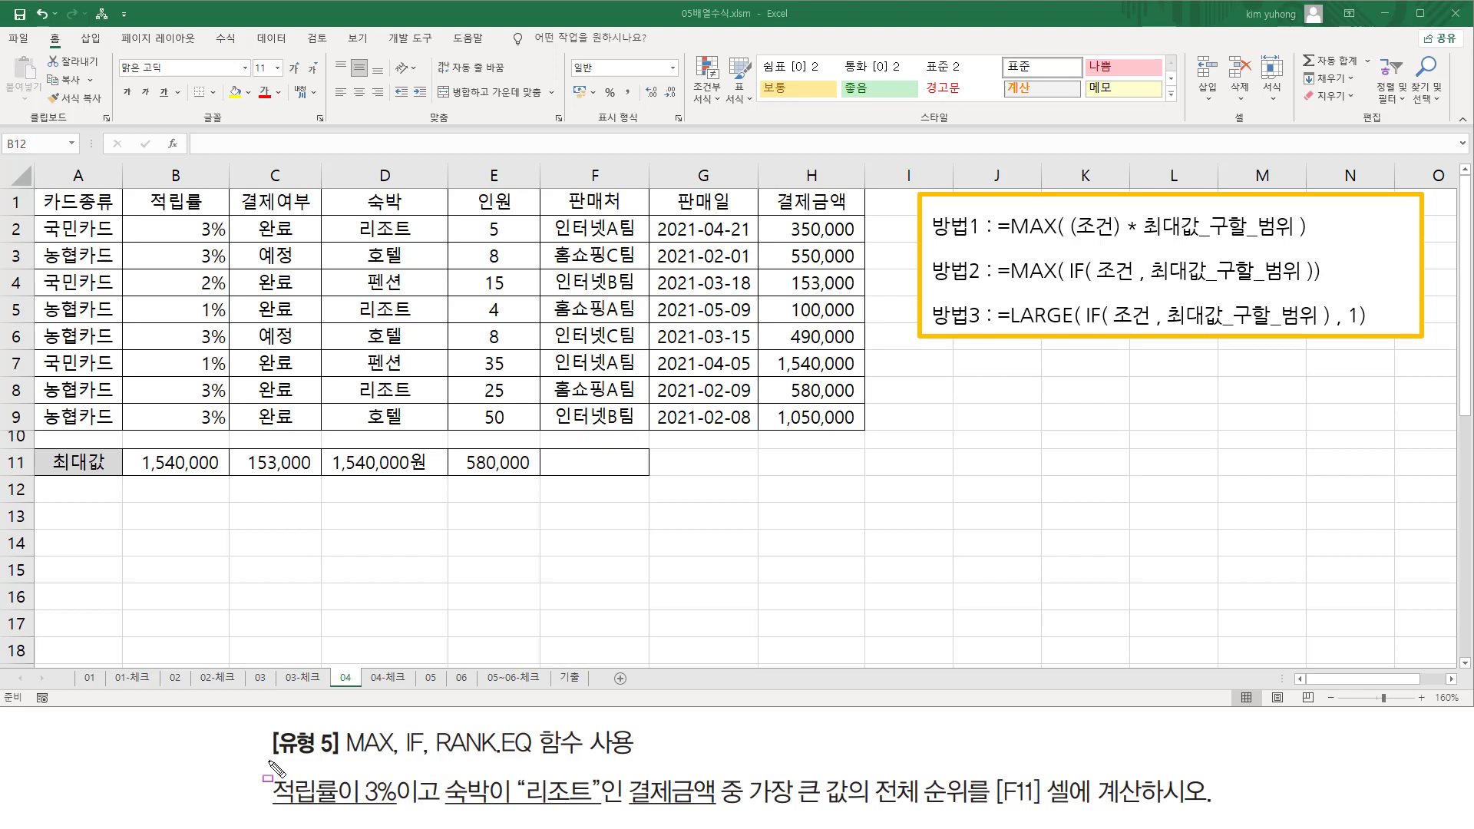
Examine the task's conditions, 적립률 3% and 숙박 "리조트", against columns B and D, and compare the matching rows' 결제금액
{"action": "mouse_move", "coordinate": [269, 760]}
{"action": "left_mouse_down"}
{"action": "mouse_move", "coordinate": [339, 760]}
{"action": "mouse_move", "coordinate": [285, 806]}
{"action": "mouse_move", "coordinate": [400, 808]}
{"action": "left_mouse_up"}
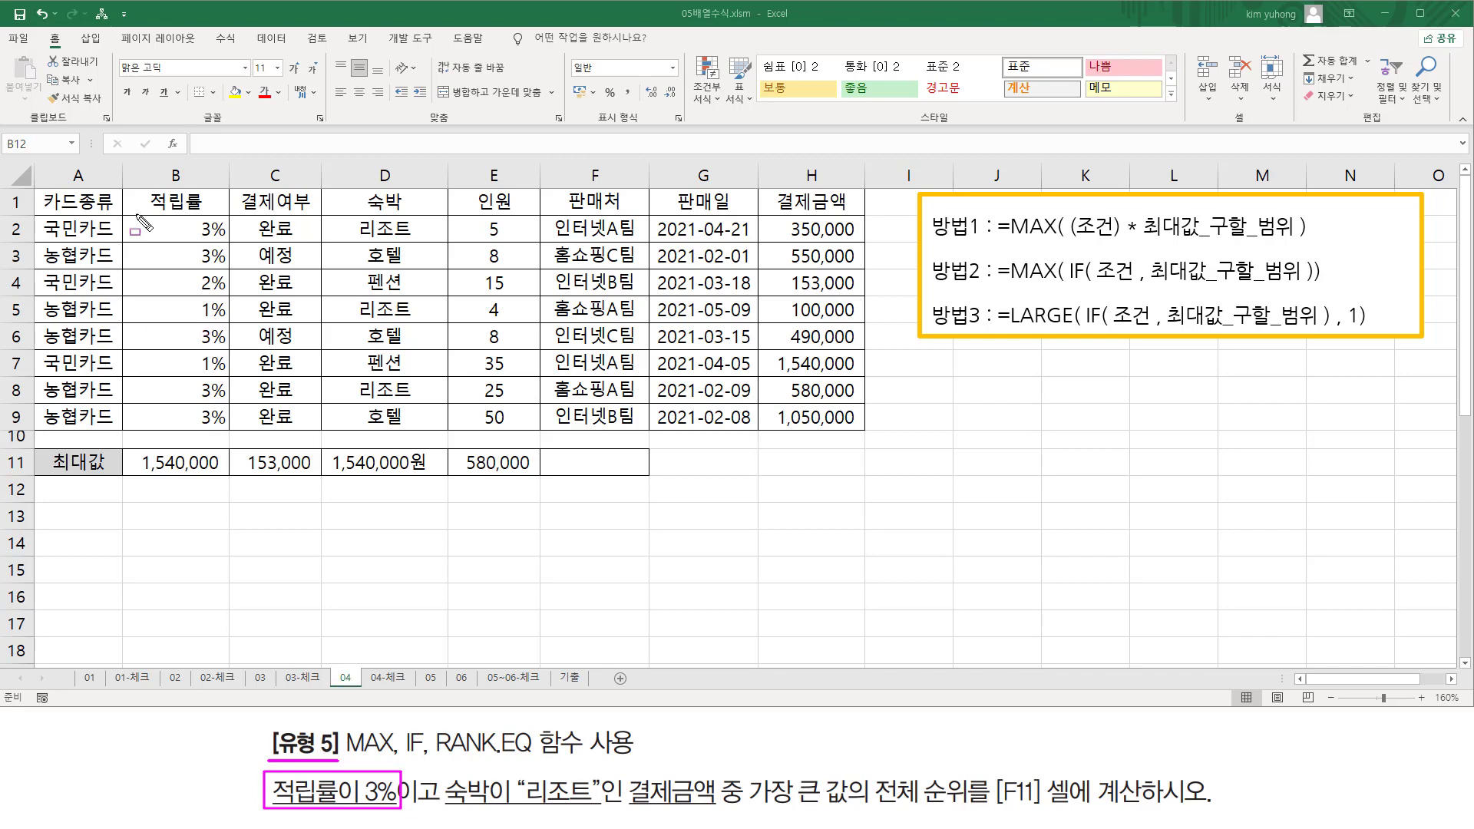
{"action": "mouse_move", "coordinate": [137, 215]}
{"action": "left_mouse_down"}
{"action": "mouse_move", "coordinate": [201, 291]}
{"action": "mouse_move", "coordinate": [238, 449]}
{"action": "left_mouse_up"}
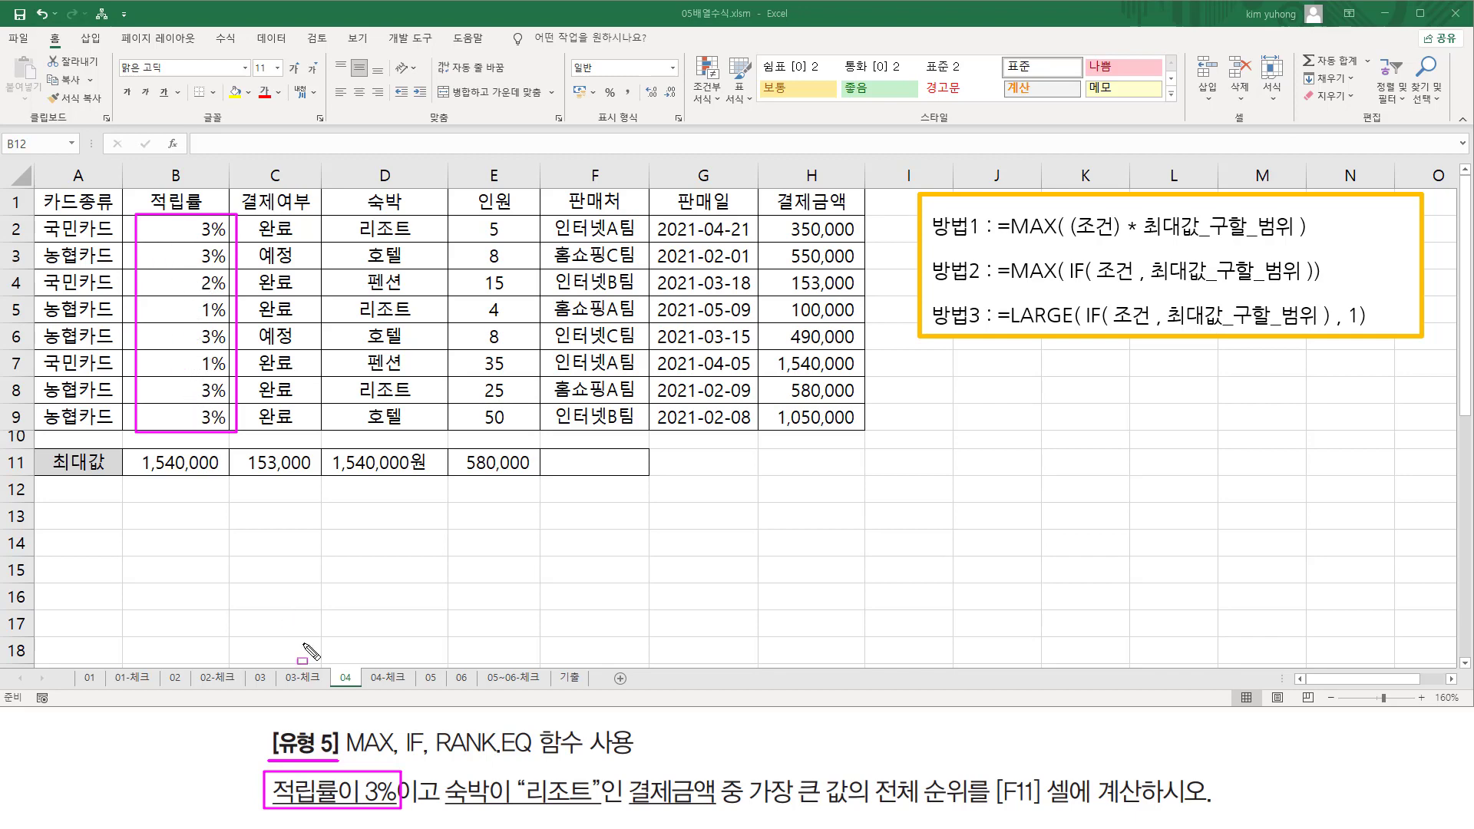
{"action": "mouse_move", "coordinate": [442, 765]}
{"action": "left_mouse_down"}
{"action": "mouse_move", "coordinate": [542, 810]}
{"action": "mouse_move", "coordinate": [595, 813]}
{"action": "left_mouse_up"}
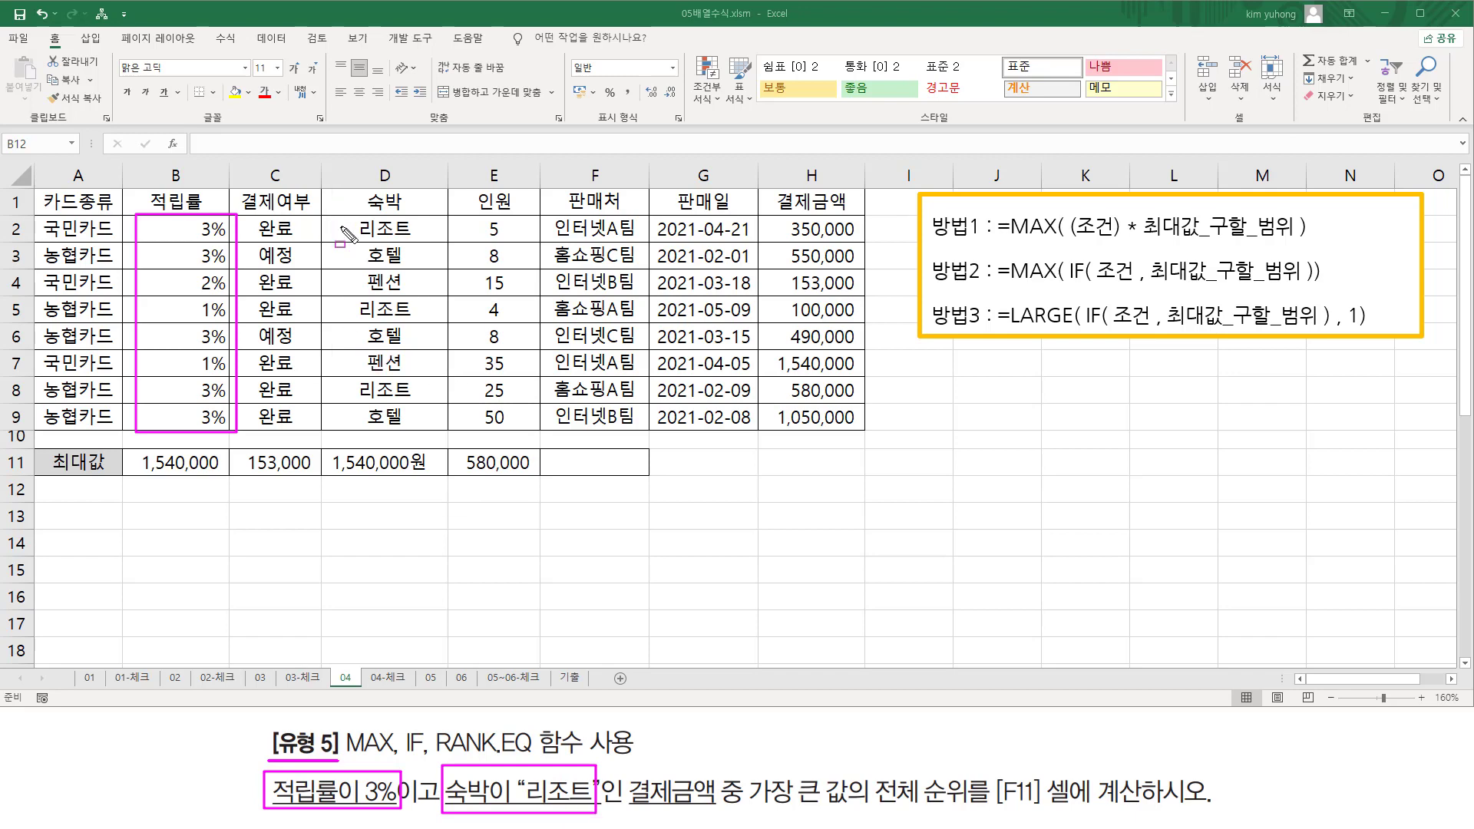
{"action": "left_click_drag", "start_coordinate": [328, 216], "coordinate": [443, 435]}
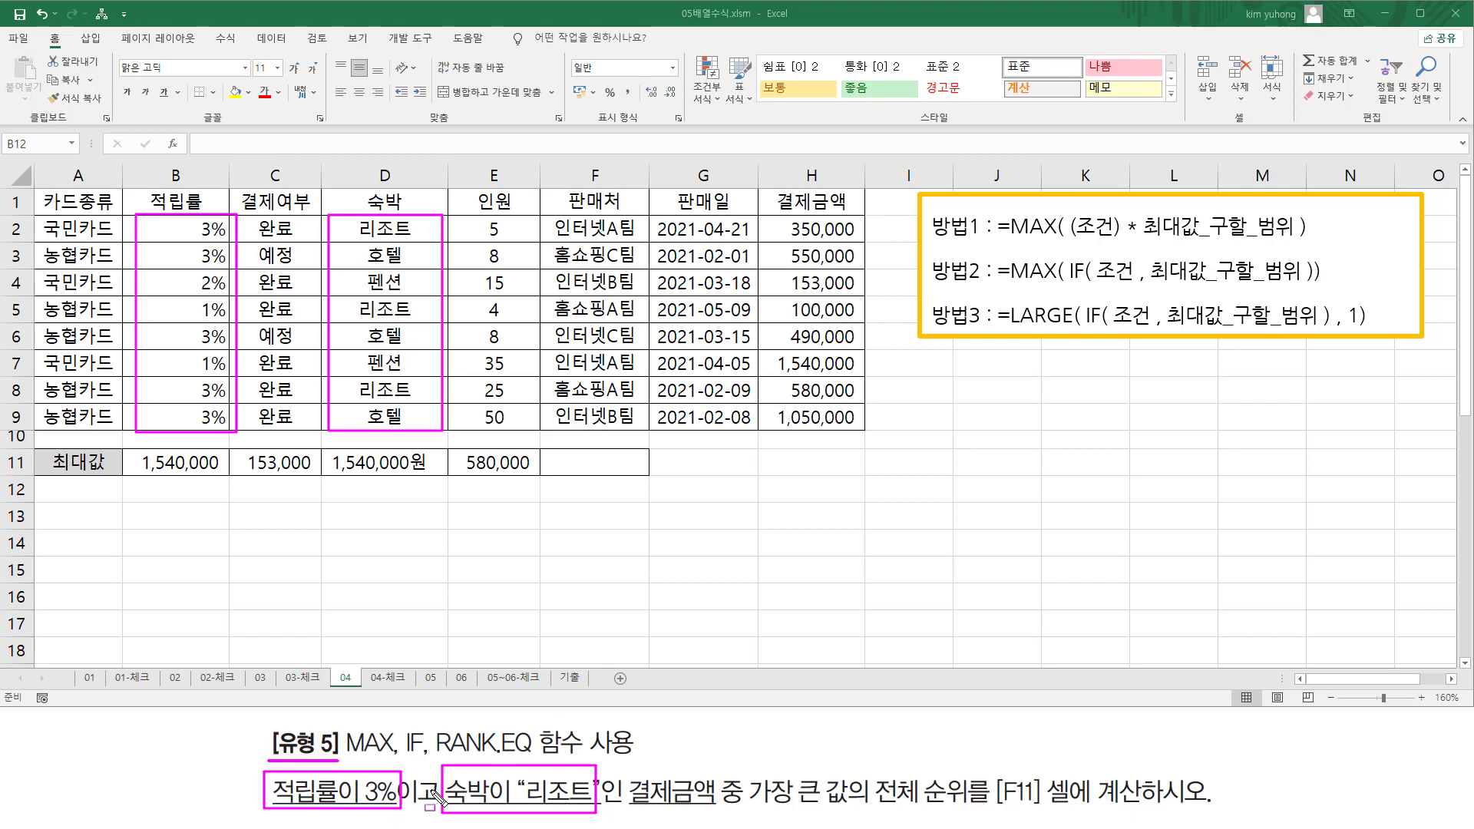
{"action": "mouse_move", "coordinate": [626, 764]}
{"action": "left_mouse_down"}
{"action": "mouse_move", "coordinate": [664, 806]}
{"action": "mouse_move", "coordinate": [1143, 808]}
{"action": "left_mouse_up"}
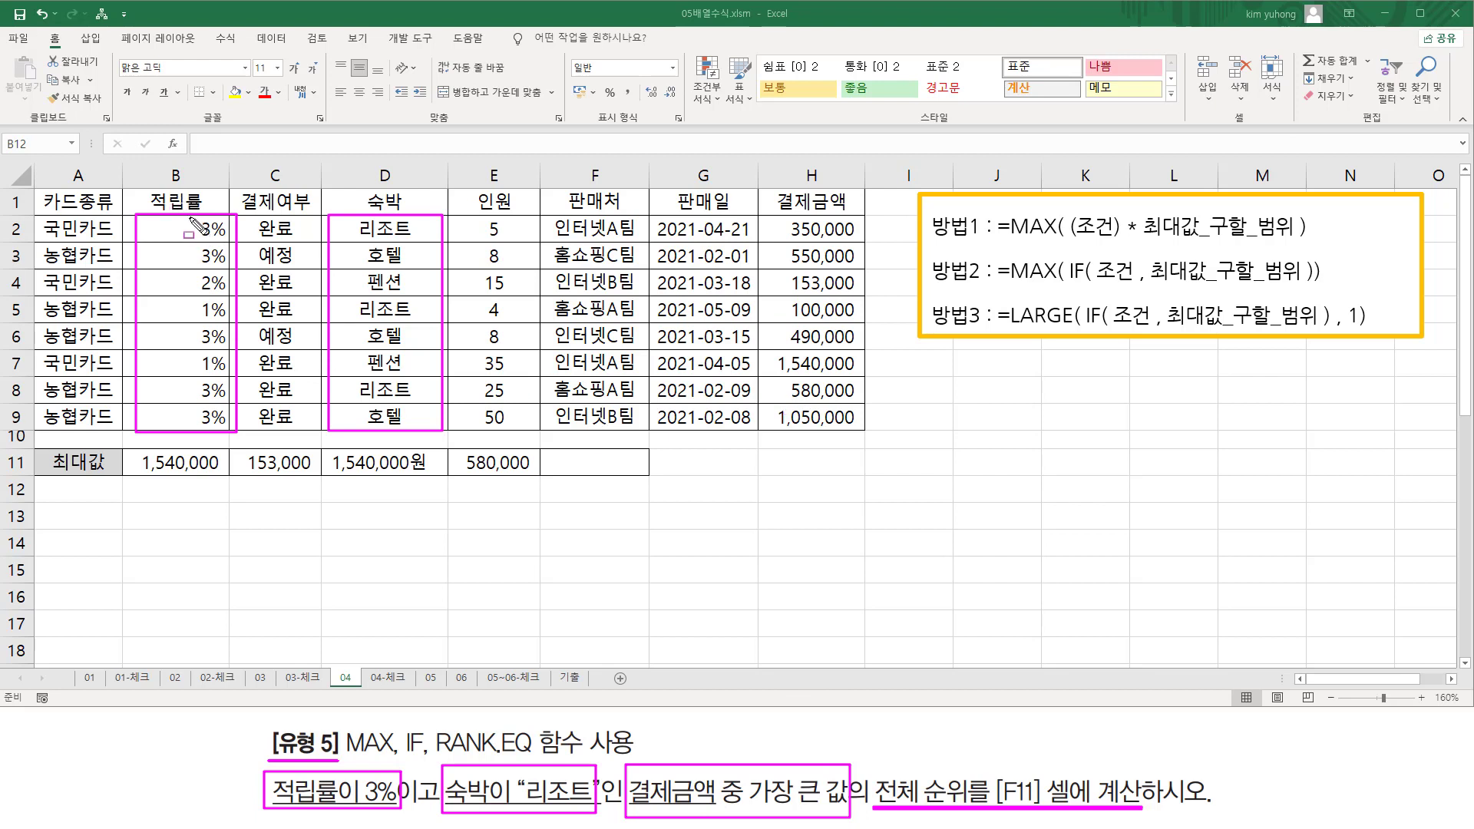
{"action": "mouse_move", "coordinate": [190, 219]}
{"action": "left_mouse_down"}
{"action": "mouse_move", "coordinate": [189, 259]}
{"action": "mouse_move", "coordinate": [223, 270]}
{"action": "left_mouse_up"}
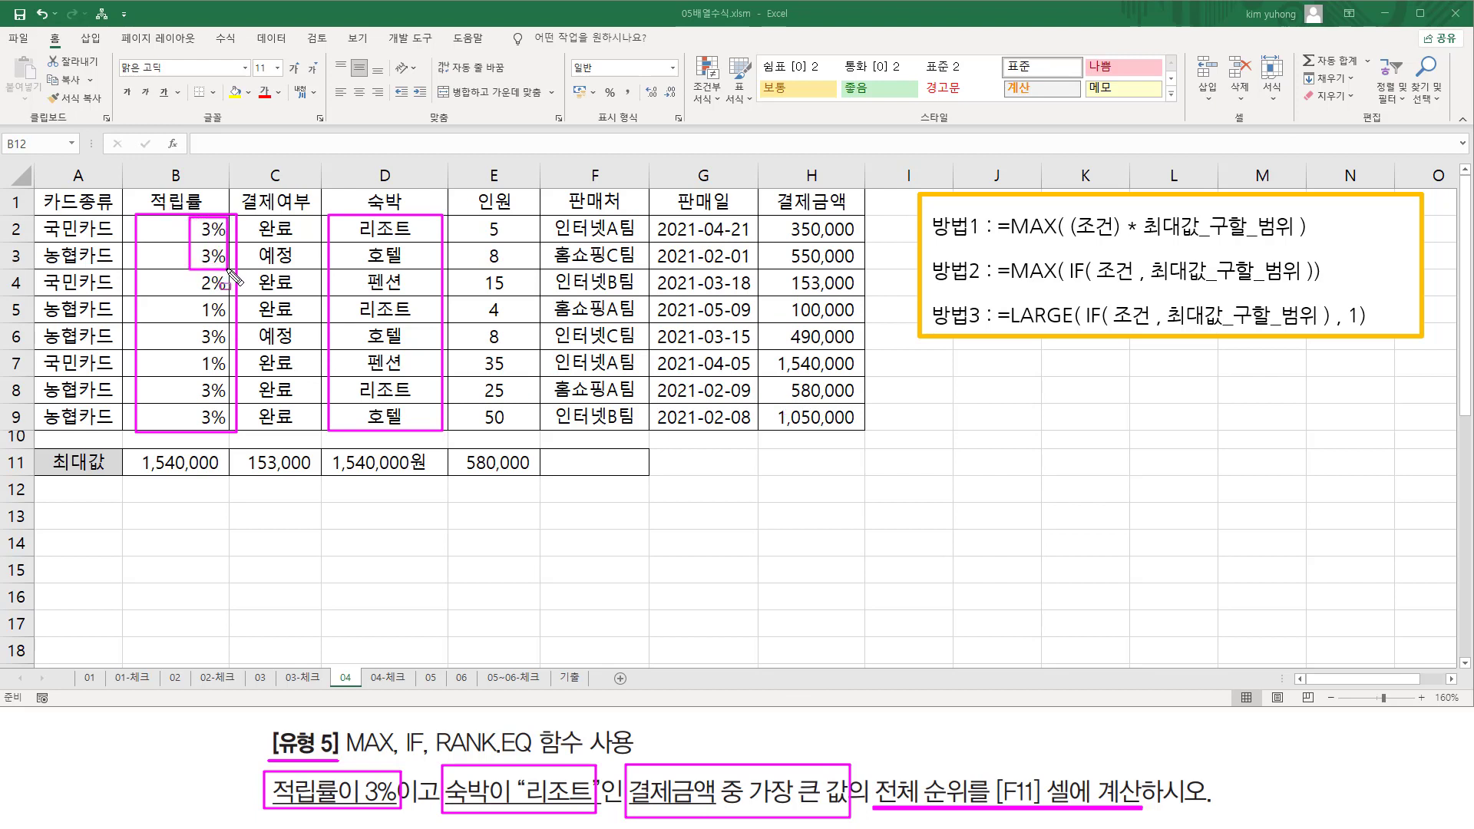
{"action": "mouse_move", "coordinate": [193, 327]}
{"action": "left_mouse_down"}
{"action": "mouse_move", "coordinate": [193, 349]}
{"action": "mouse_move", "coordinate": [227, 328]}
{"action": "left_mouse_up"}
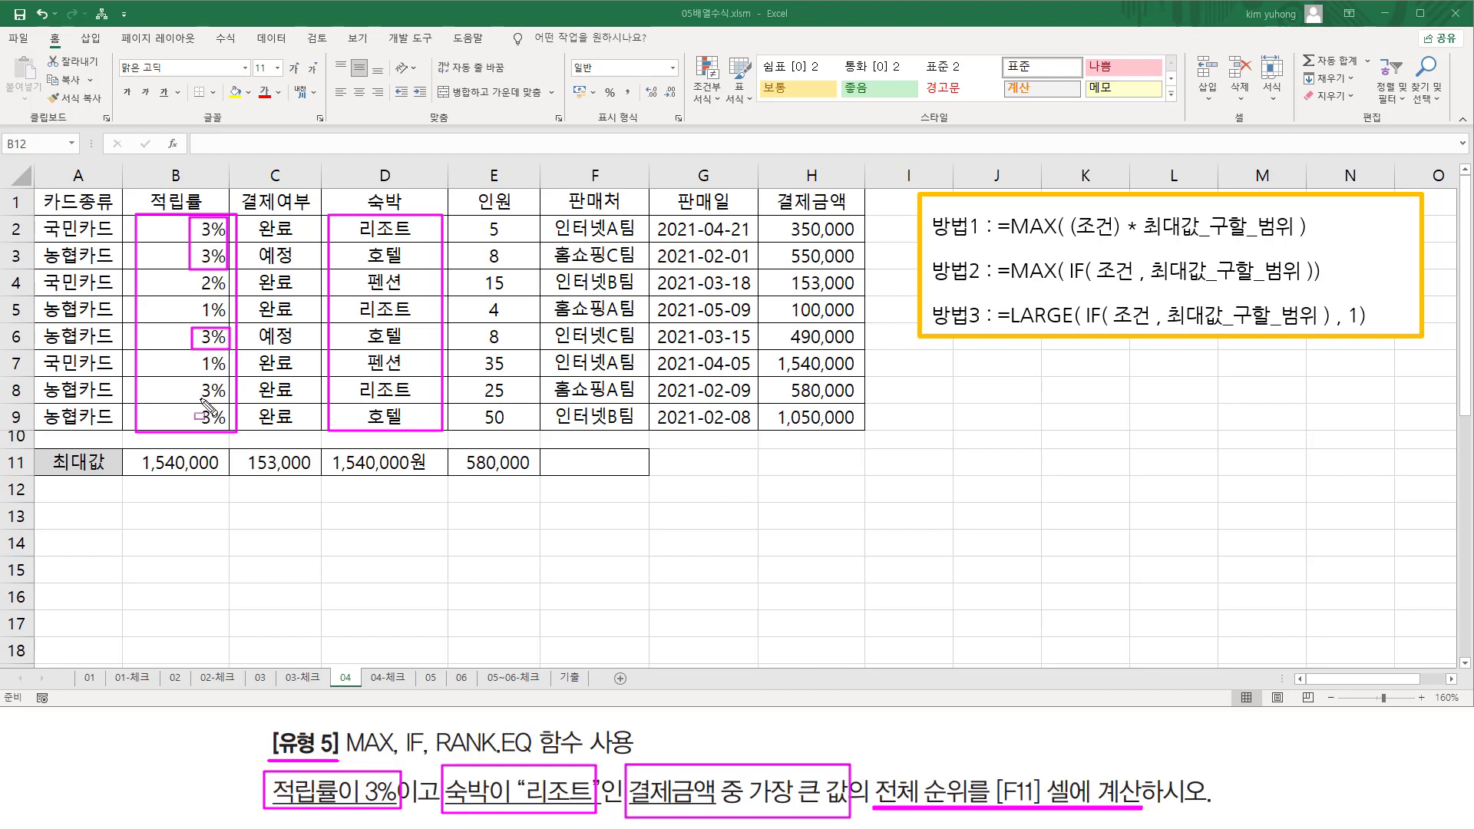
{"action": "mouse_move", "coordinate": [188, 381]}
{"action": "left_mouse_down"}
{"action": "mouse_move", "coordinate": [230, 430]}
{"action": "mouse_move", "coordinate": [227, 380]}
{"action": "left_mouse_up"}
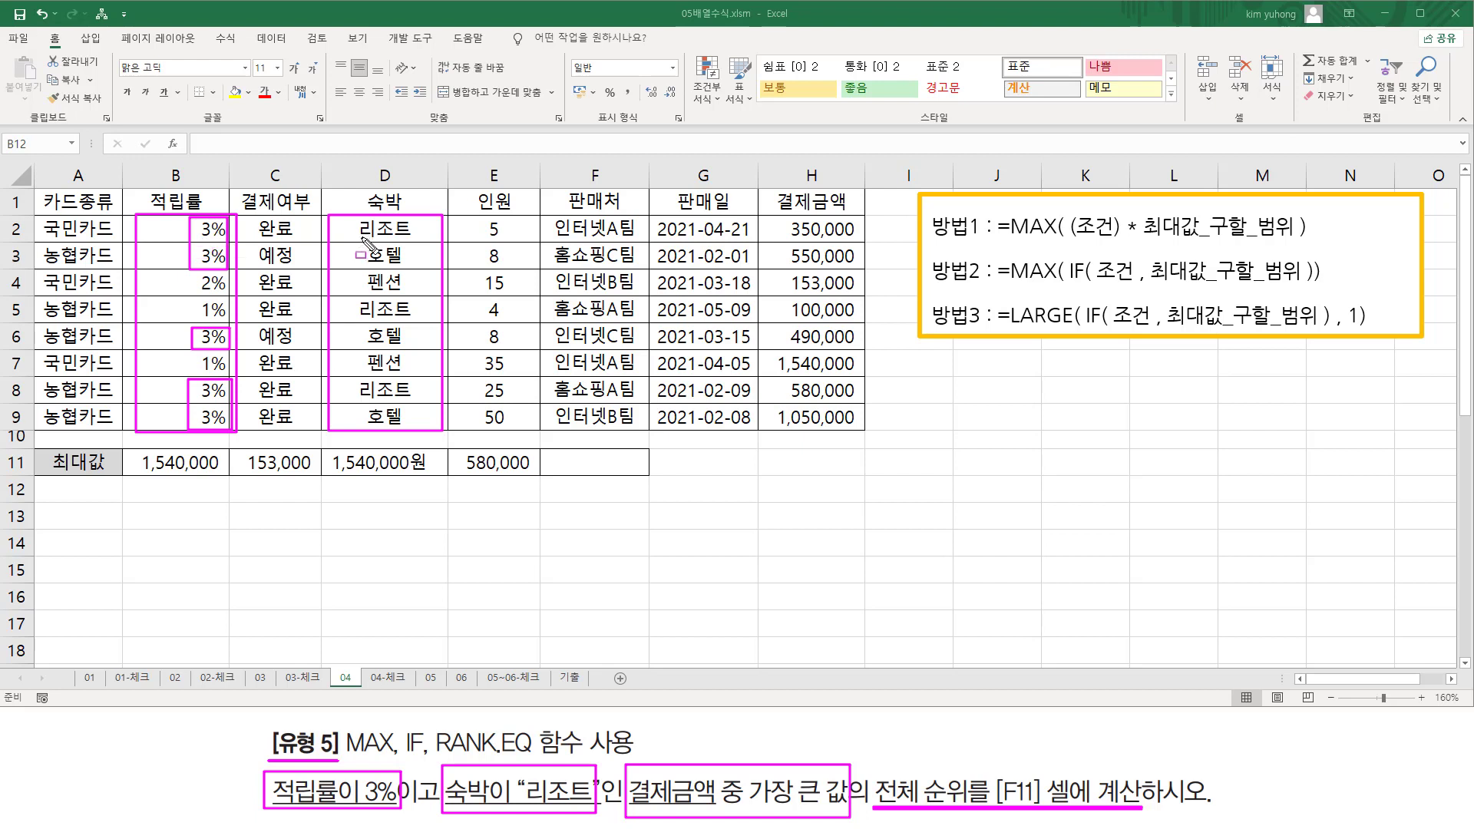
{"action": "left_click_drag", "start_coordinate": [352, 220], "coordinate": [416, 239]}
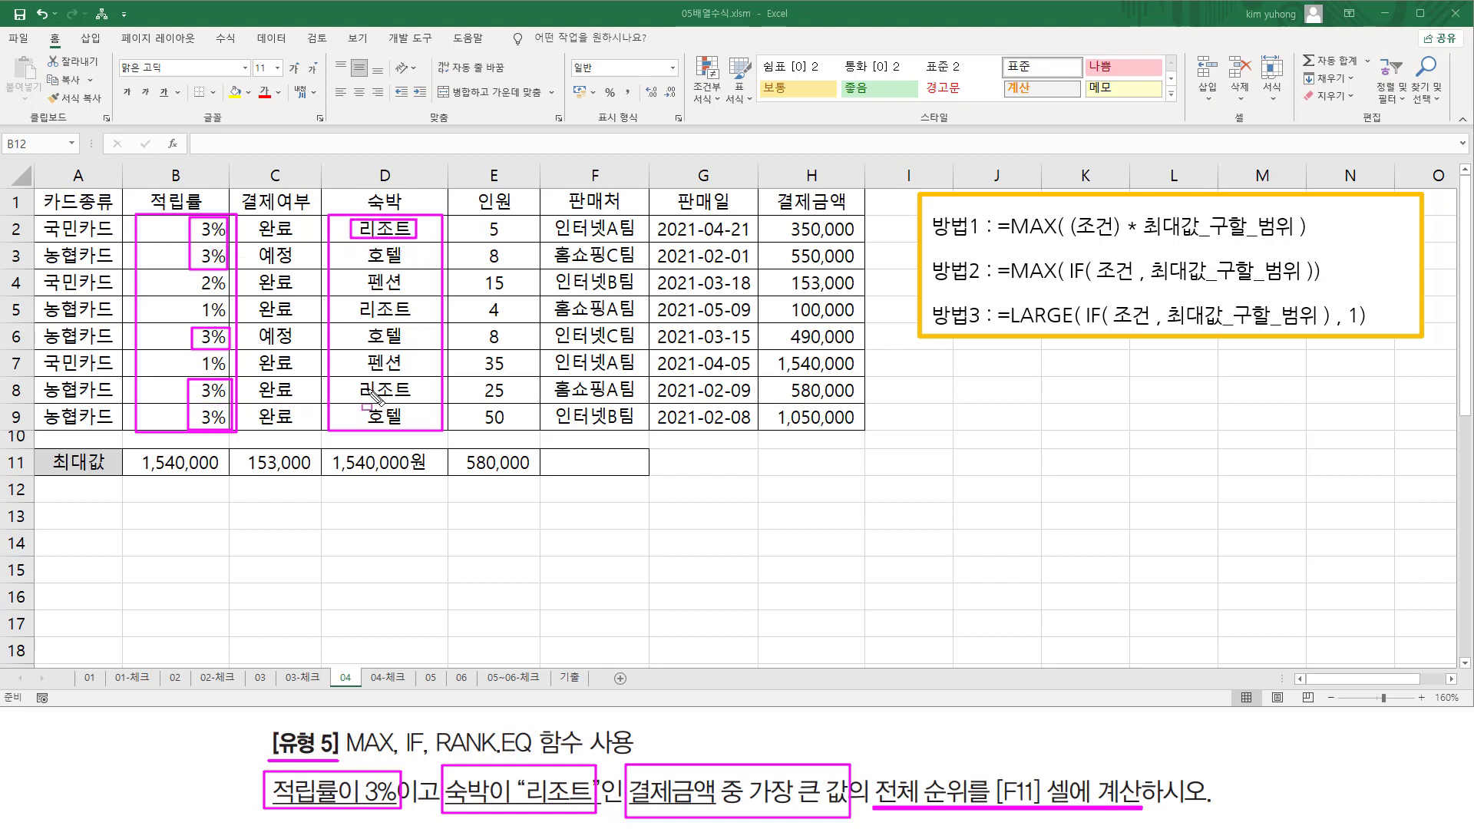
{"action": "left_click_drag", "start_coordinate": [356, 378], "coordinate": [419, 404]}
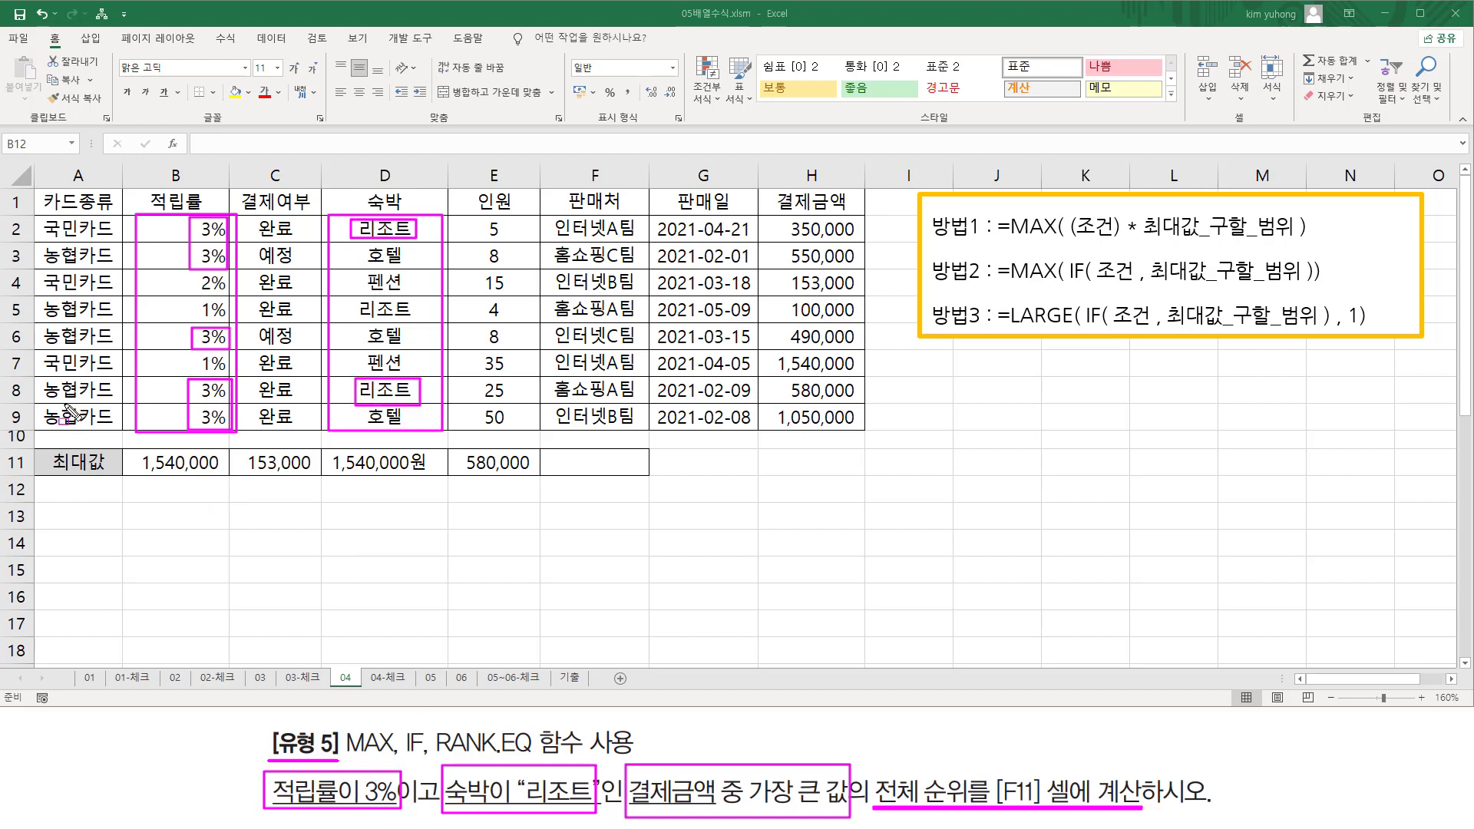
{"action": "left_click_drag", "start_coordinate": [37, 375], "coordinate": [861, 402]}
{"action": "left_click_drag", "start_coordinate": [37, 216], "coordinate": [183, 242]}
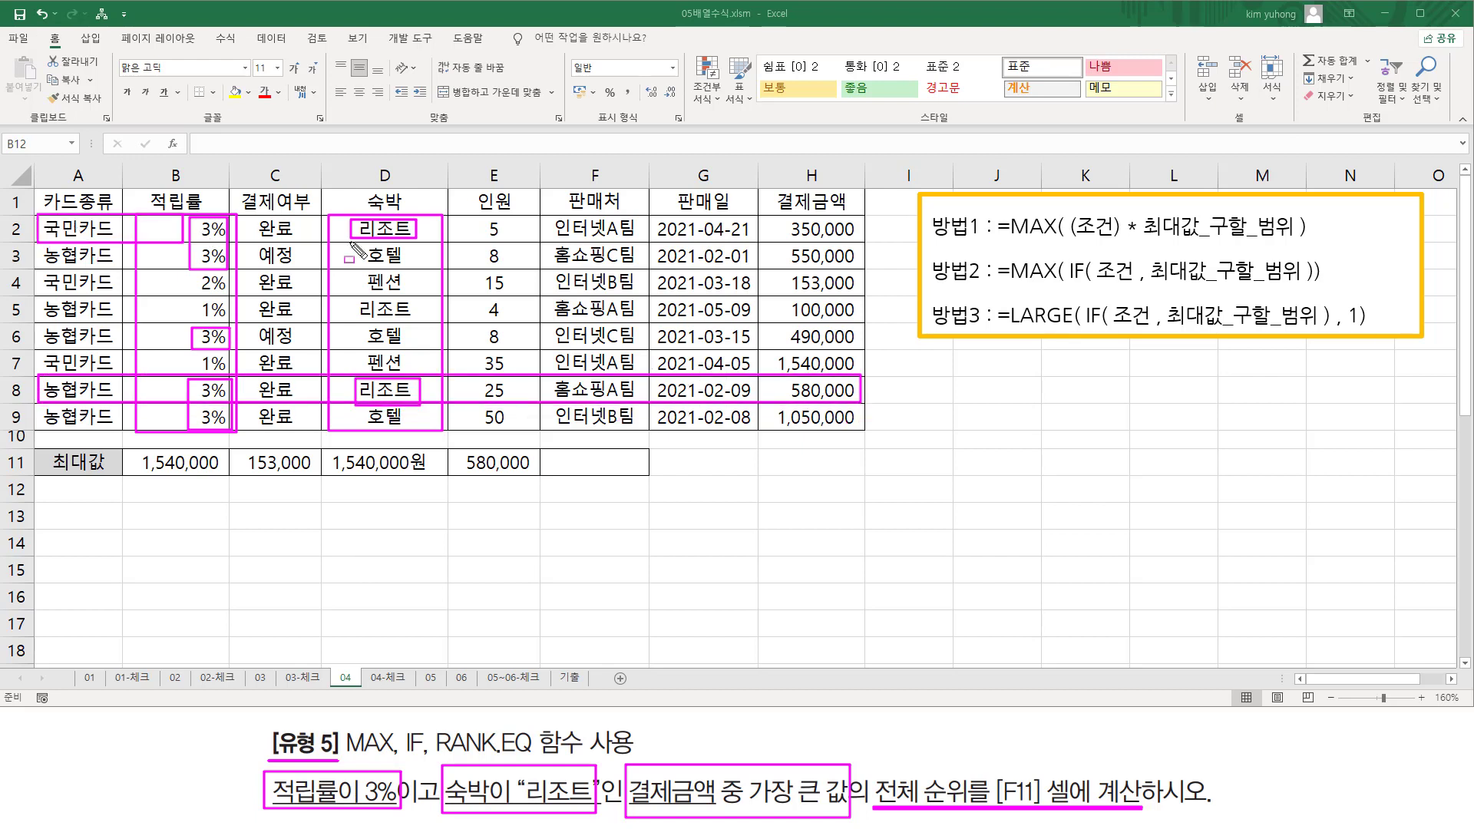
{"action": "left_click_drag", "start_coordinate": [351, 245], "coordinate": [871, 243]}
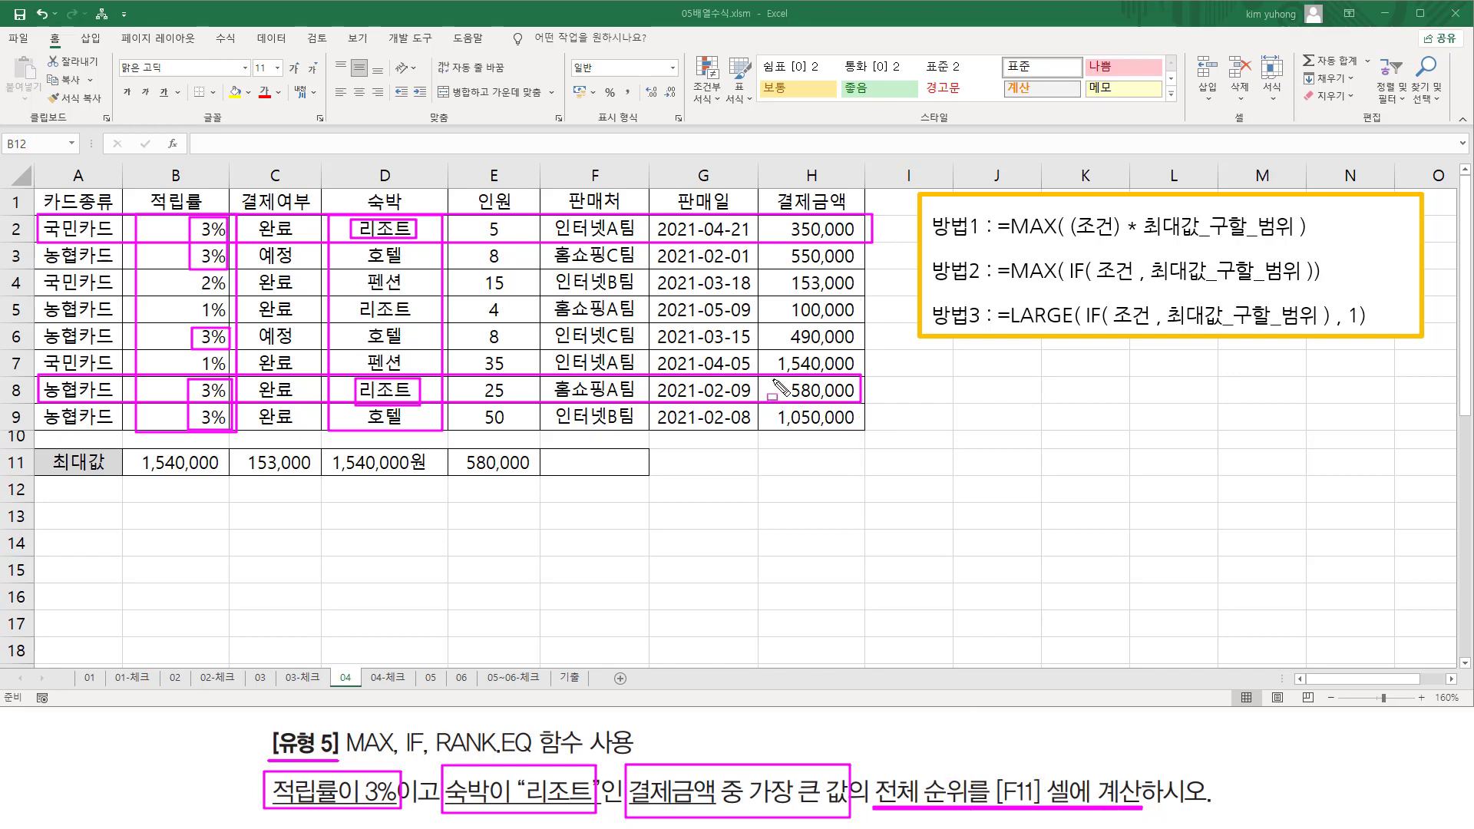
{"action": "left_click_drag", "start_coordinate": [774, 379], "coordinate": [858, 400]}
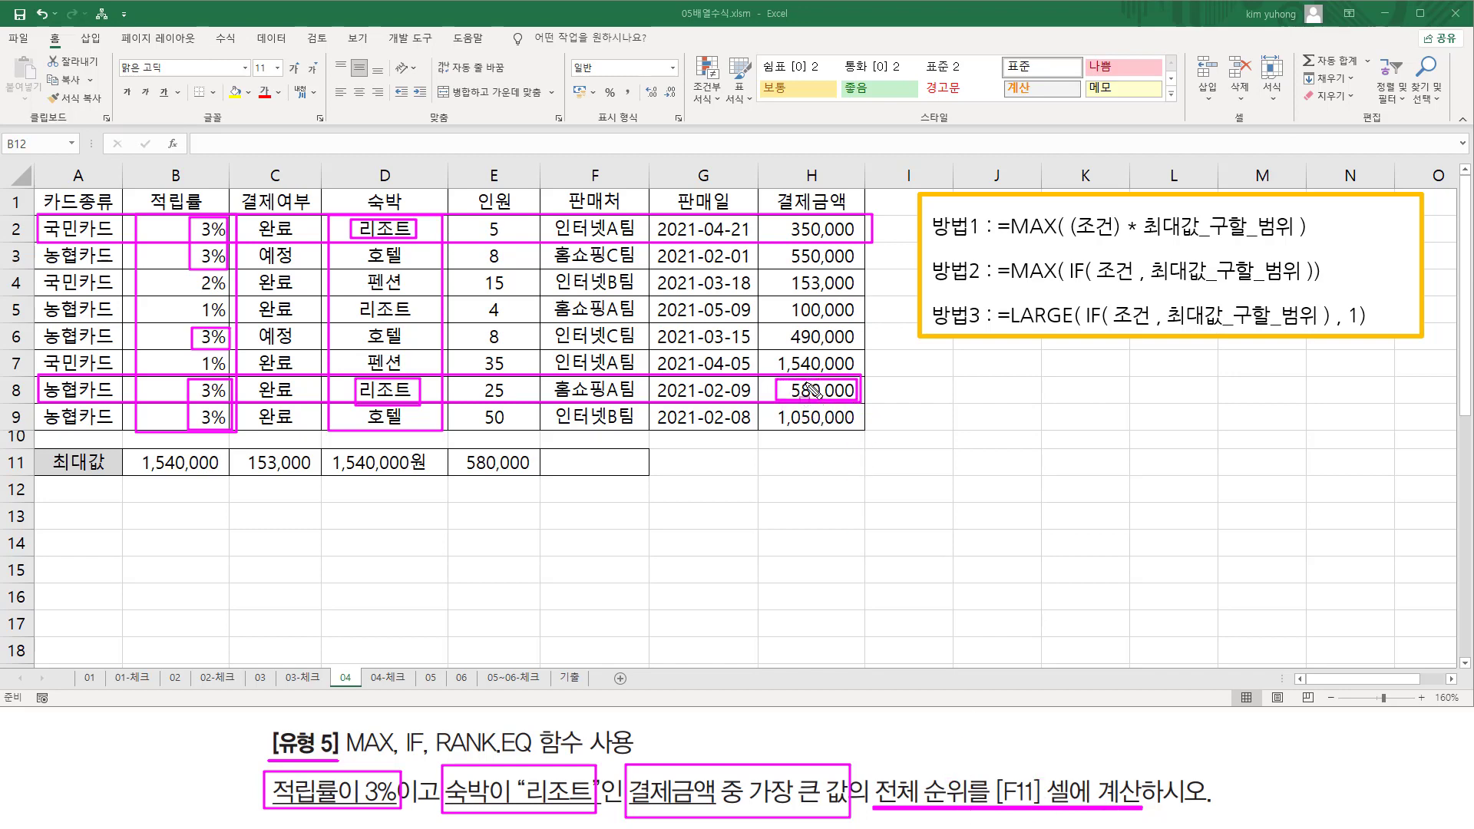
{"action": "key", "text": "Escape"}
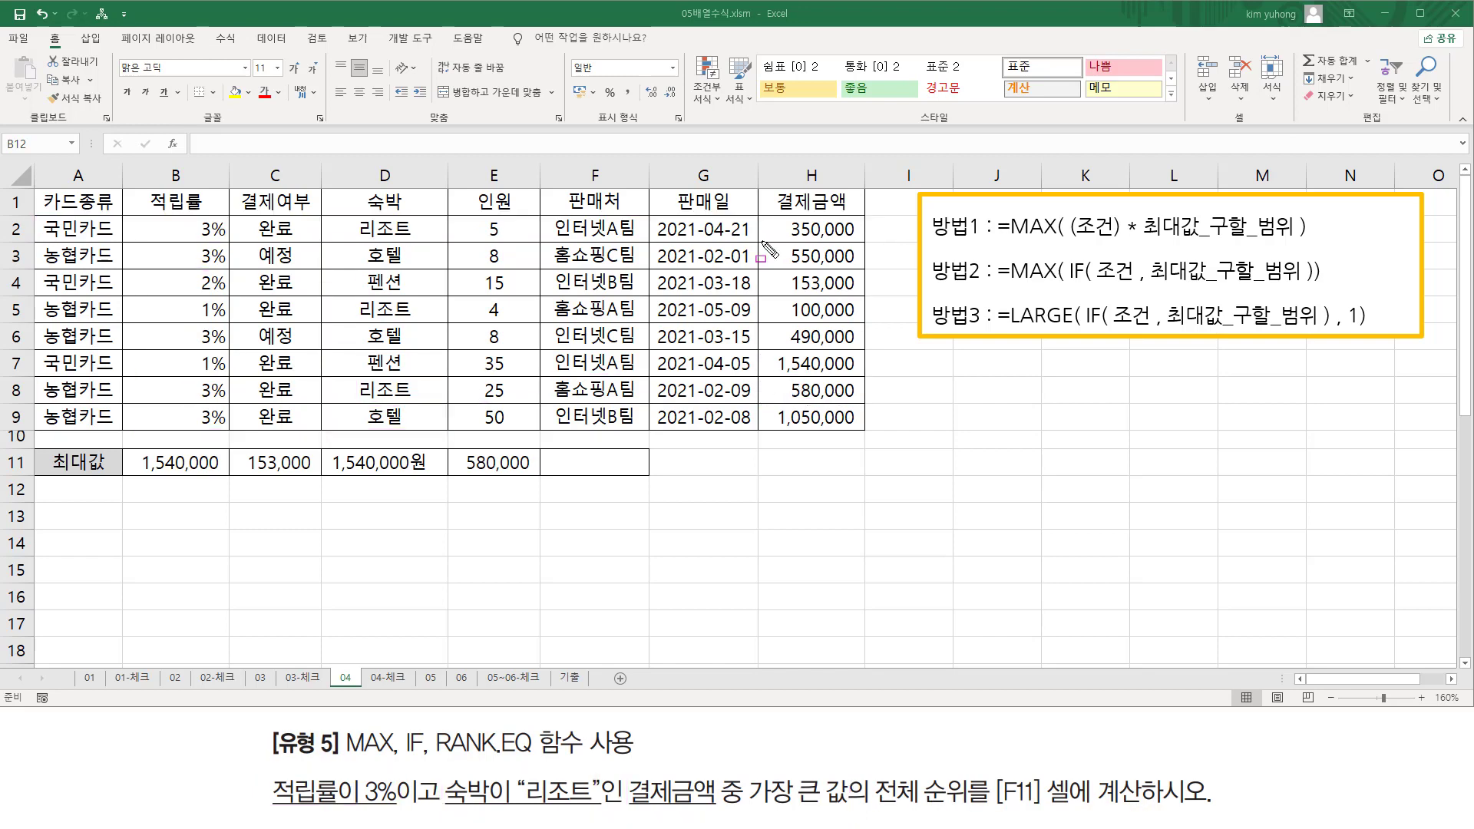
Examine how the matching maximum ranks among the 결제금액 values in H2:H9, and review the functions required by the task
{"action": "left_click_drag", "start_coordinate": [764, 213], "coordinate": [875, 444]}
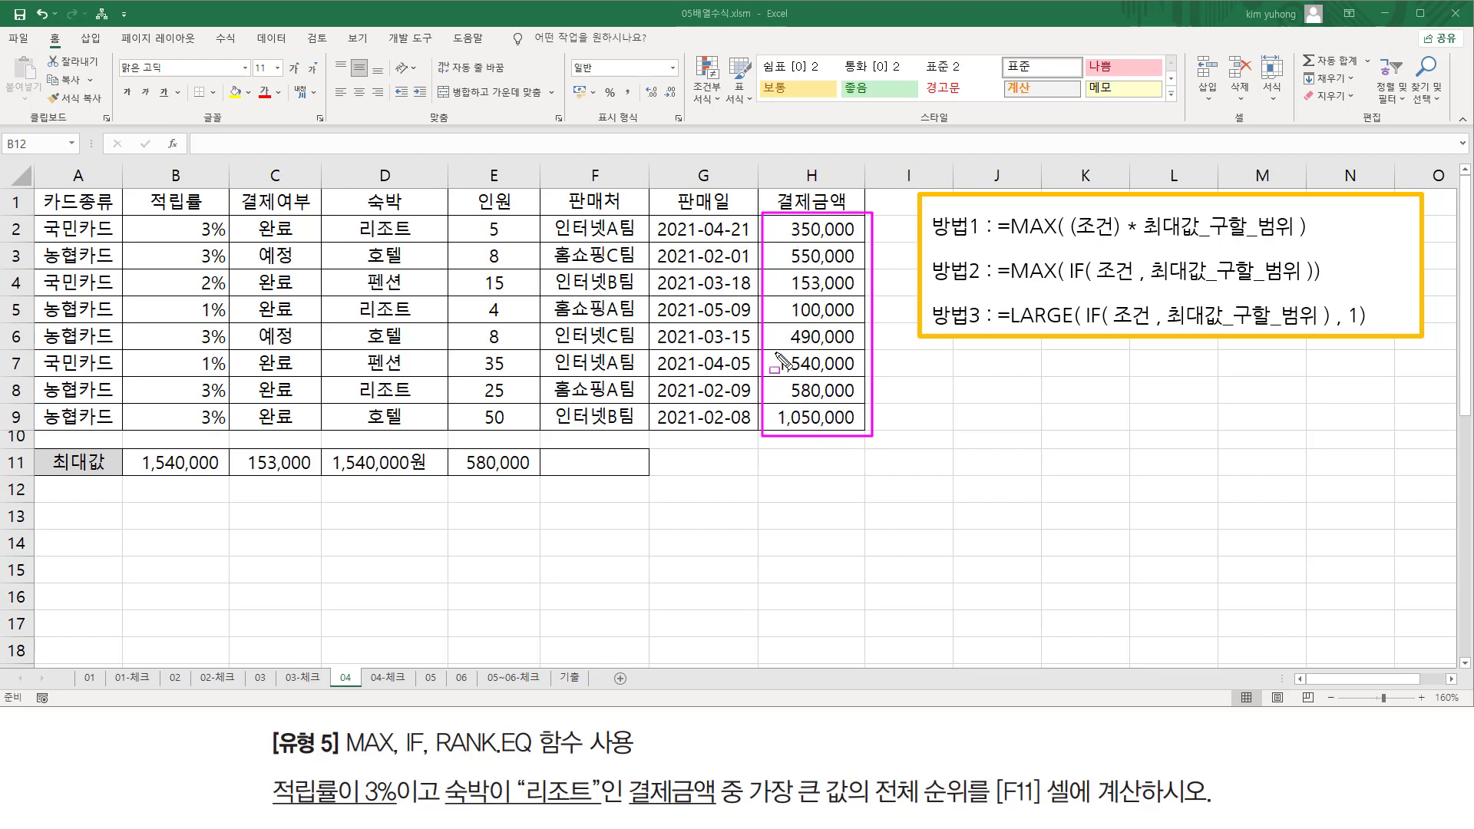
{"action": "left_click_drag", "start_coordinate": [770, 351], "coordinate": [860, 374]}
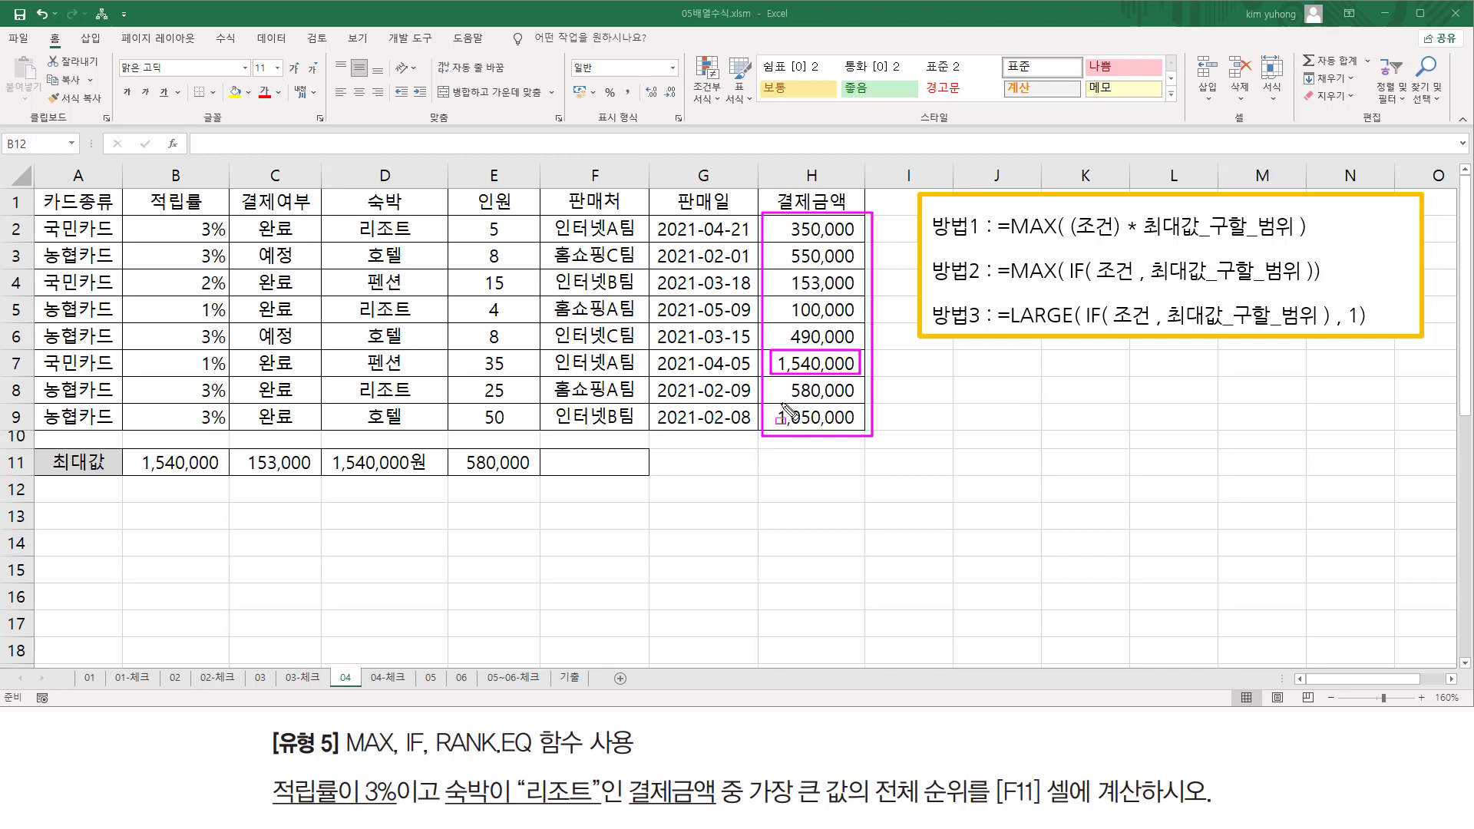
{"action": "left_click_drag", "start_coordinate": [770, 406], "coordinate": [865, 435]}
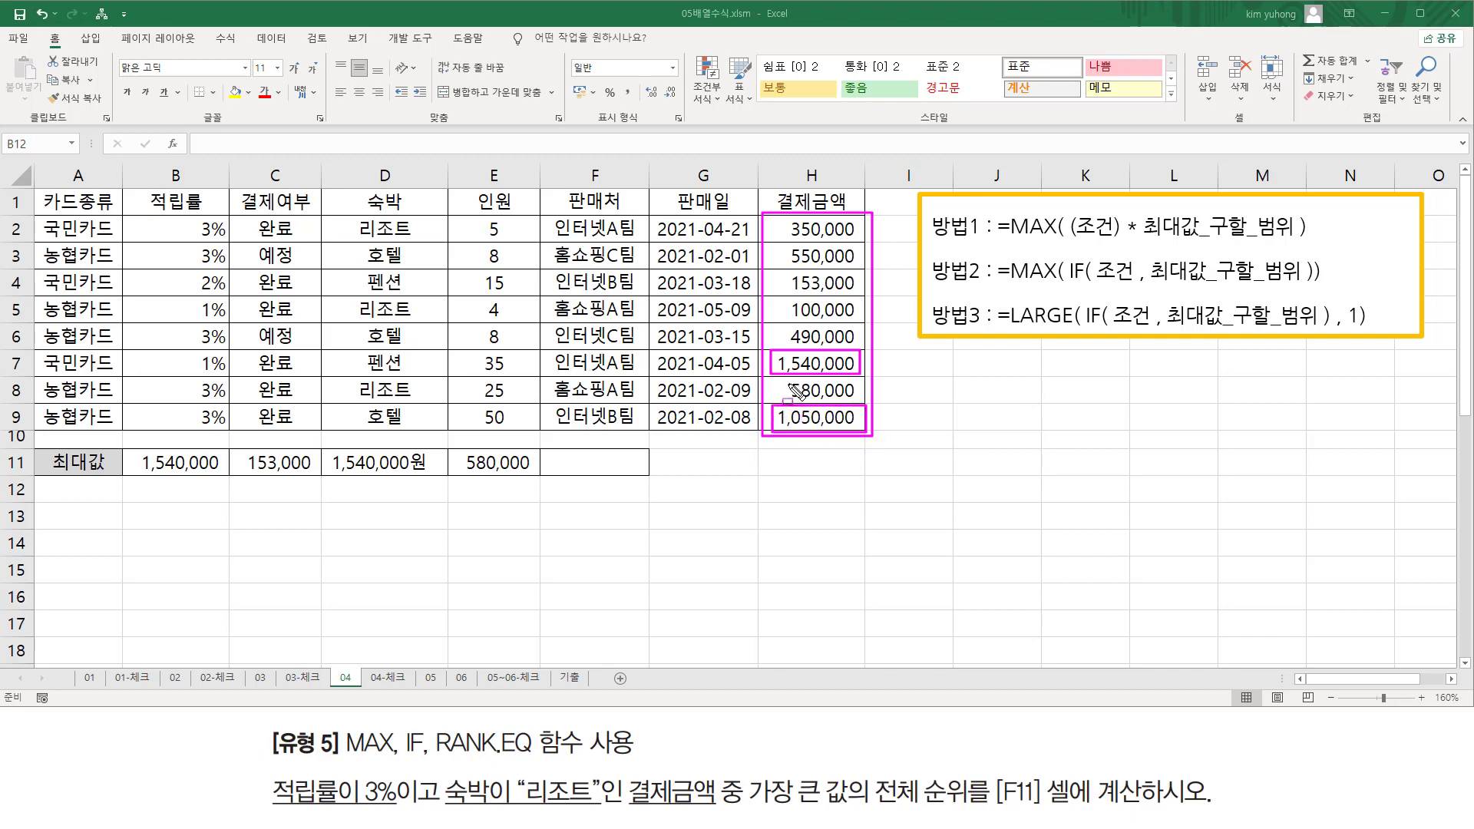
{"action": "left_click_drag", "start_coordinate": [792, 385], "coordinate": [860, 401]}
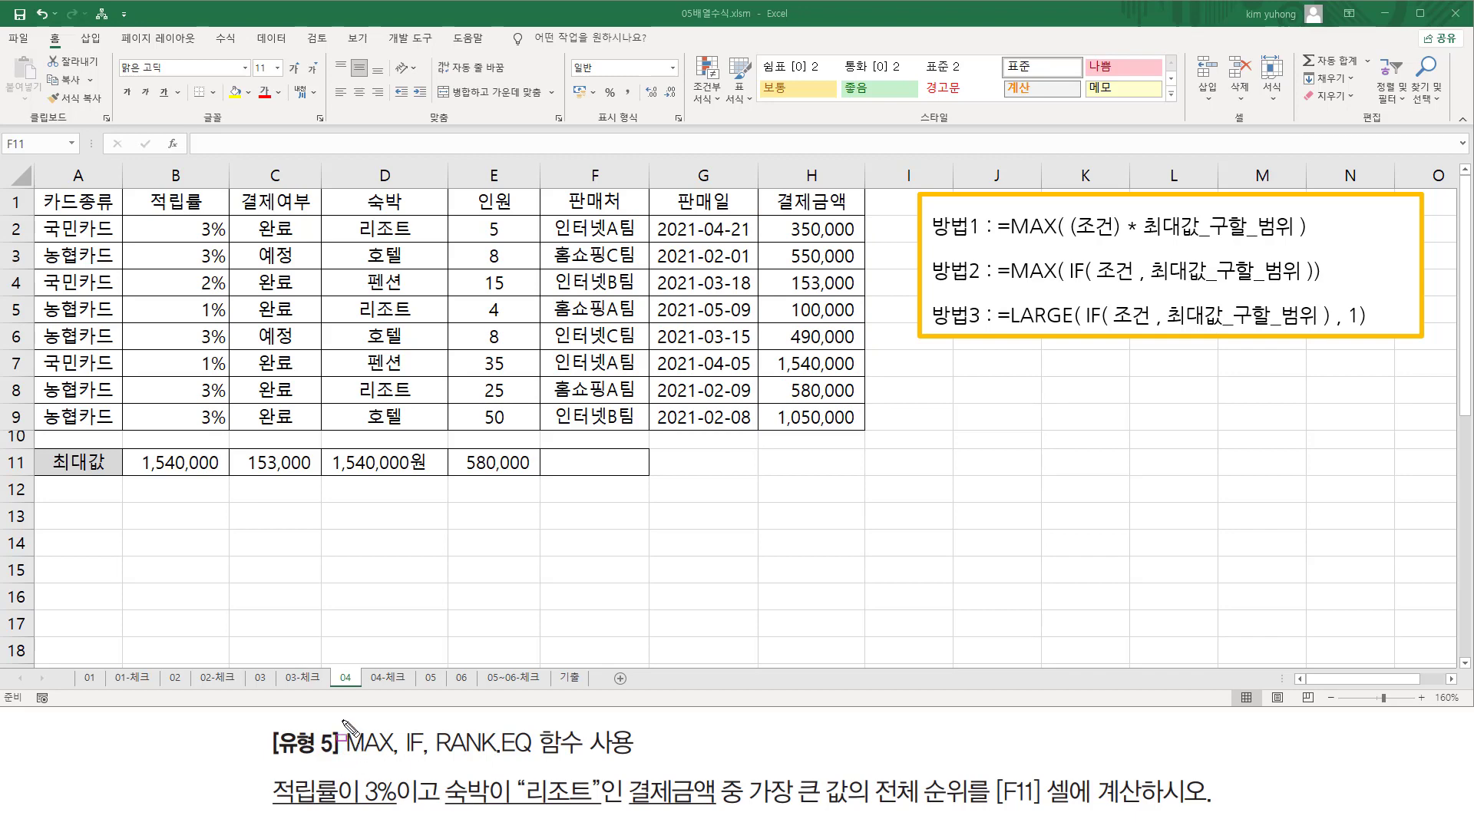
{"action": "mouse_move", "coordinate": [342, 719]}
{"action": "left_mouse_down"}
{"action": "mouse_move", "coordinate": [361, 756]}
{"action": "mouse_move", "coordinate": [430, 760]}
{"action": "left_mouse_up"}
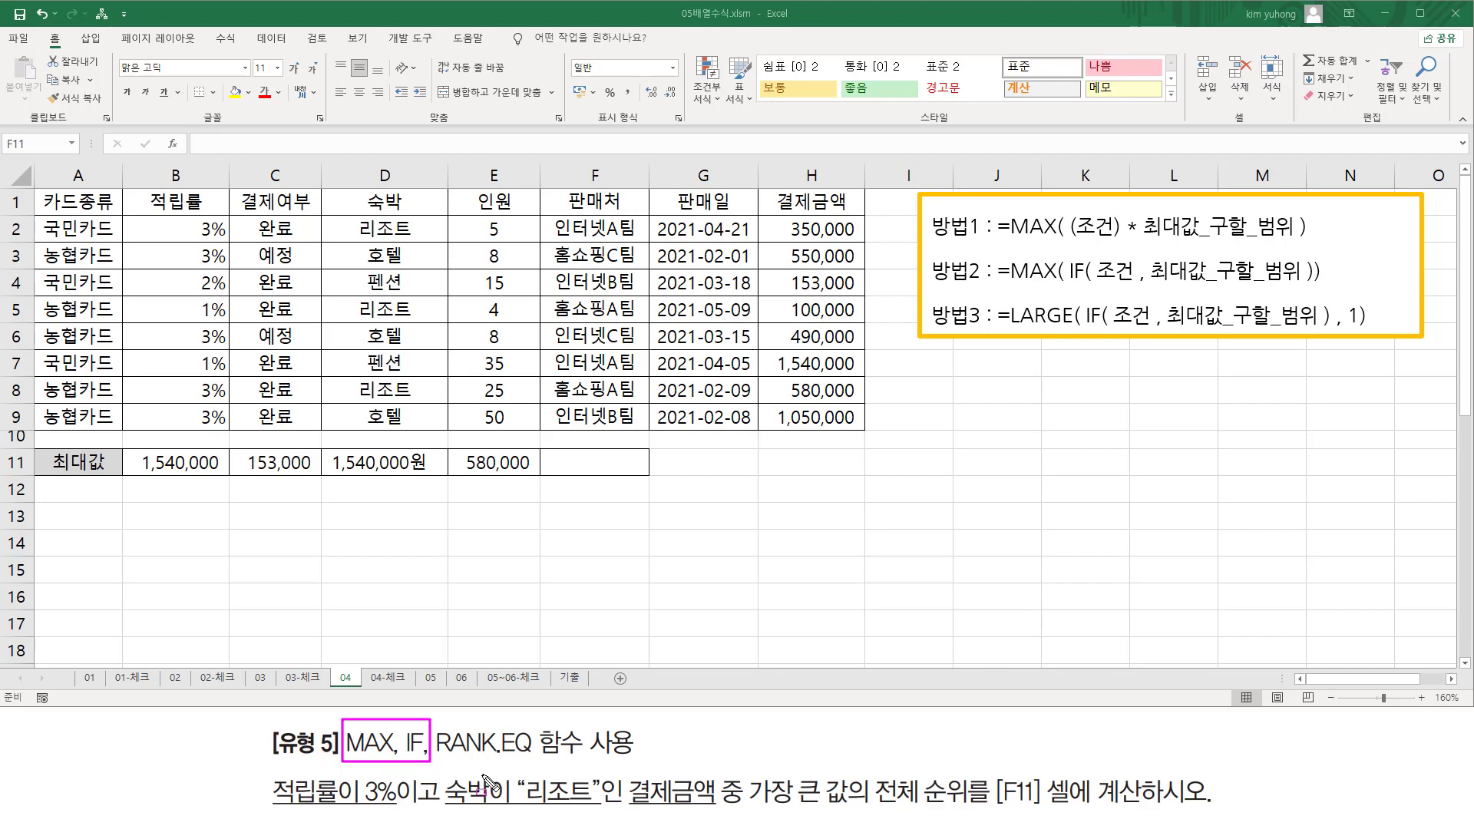
{"action": "left_click_drag", "start_coordinate": [436, 758], "coordinate": [525, 757]}
{"action": "key", "text": "Escape"}
In F11, start a MAX formula with a nested IF whose first condition is B2:B9=3%, followed by a multiplication sign
{"action": "left_click", "coordinate": [601, 469]}
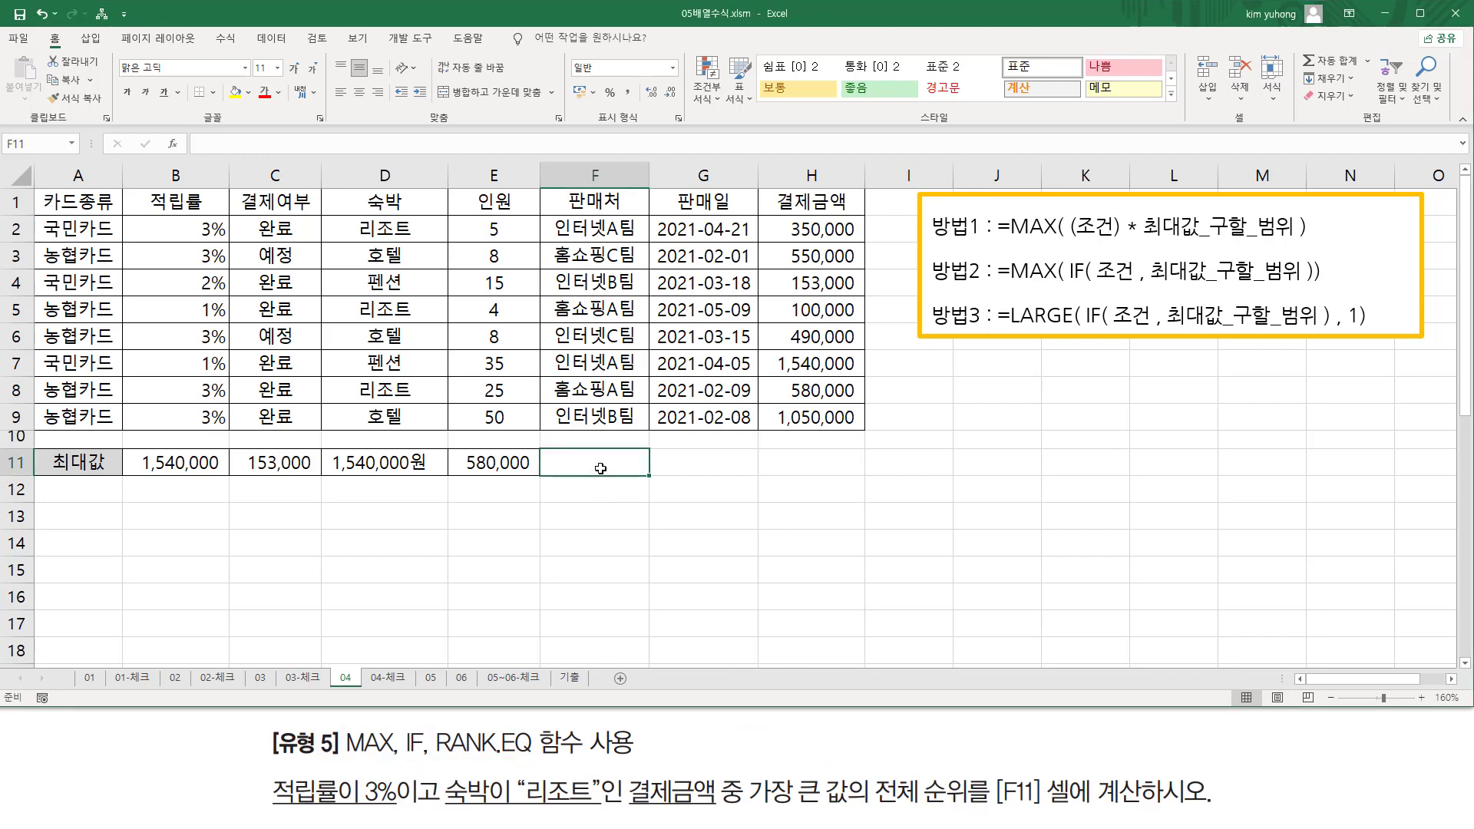
{"action": "type", "text": "="}
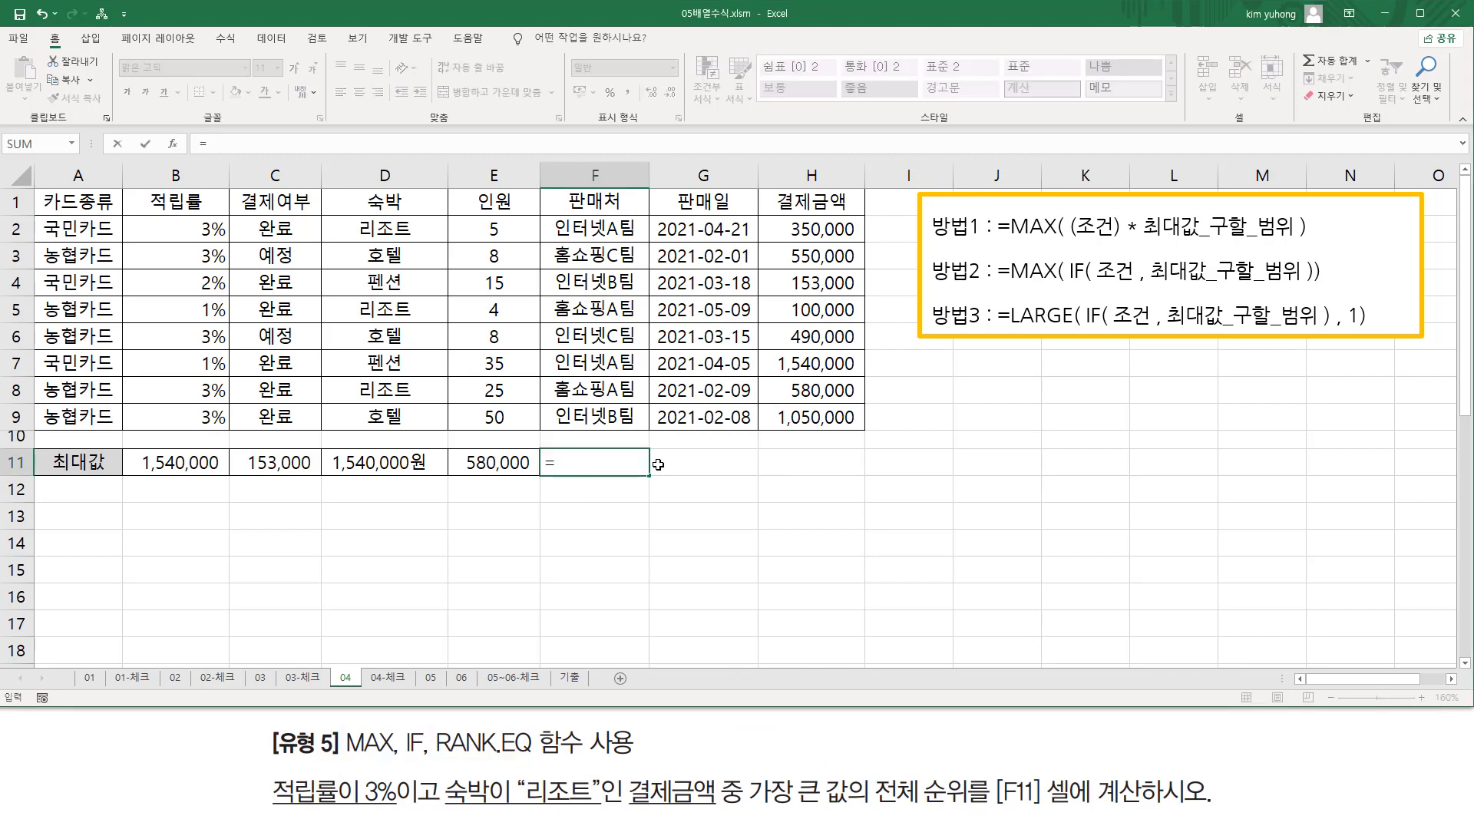
{"action": "type", "text": "ㅡㅁ"}
{"action": "key", "text": "BackSpace"}
{"action": "key", "text": "BackSpace"}
{"action": "key", "text": "Hangul"}
{"action": "type", "text": "max"}
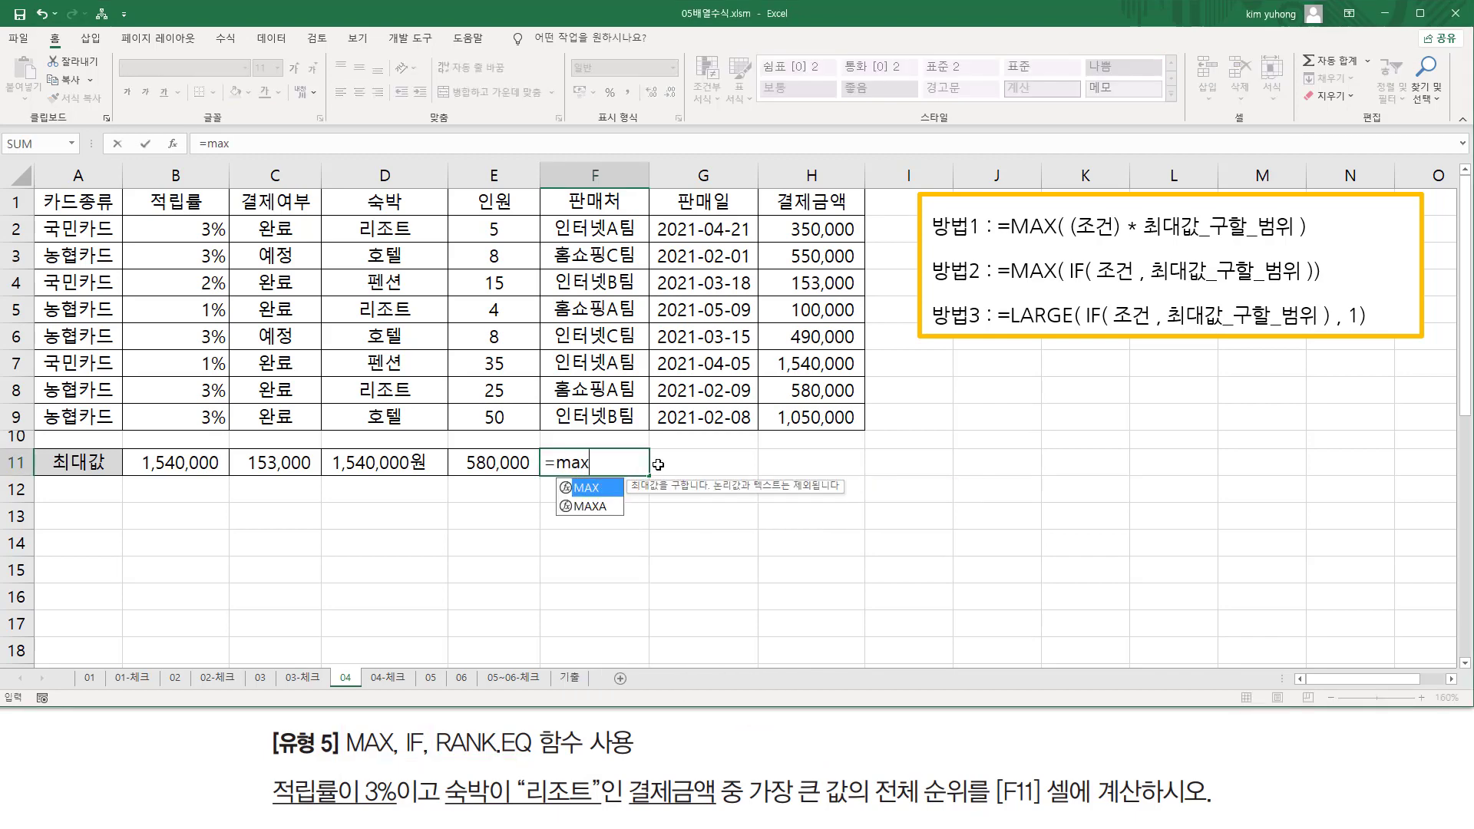
{"action": "type", "text": "(   if"}
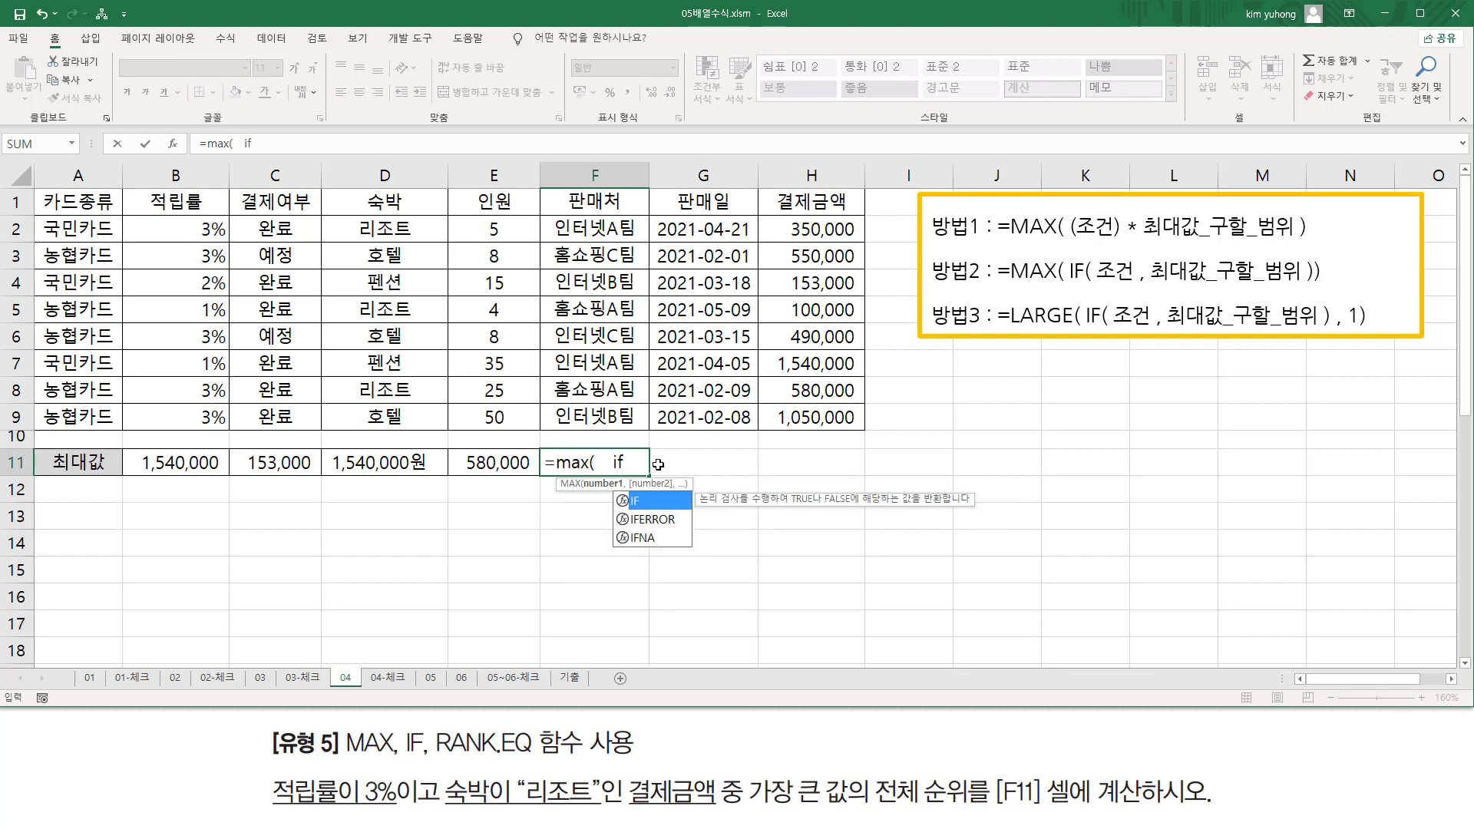
{"action": "type", "text": "(   ("}
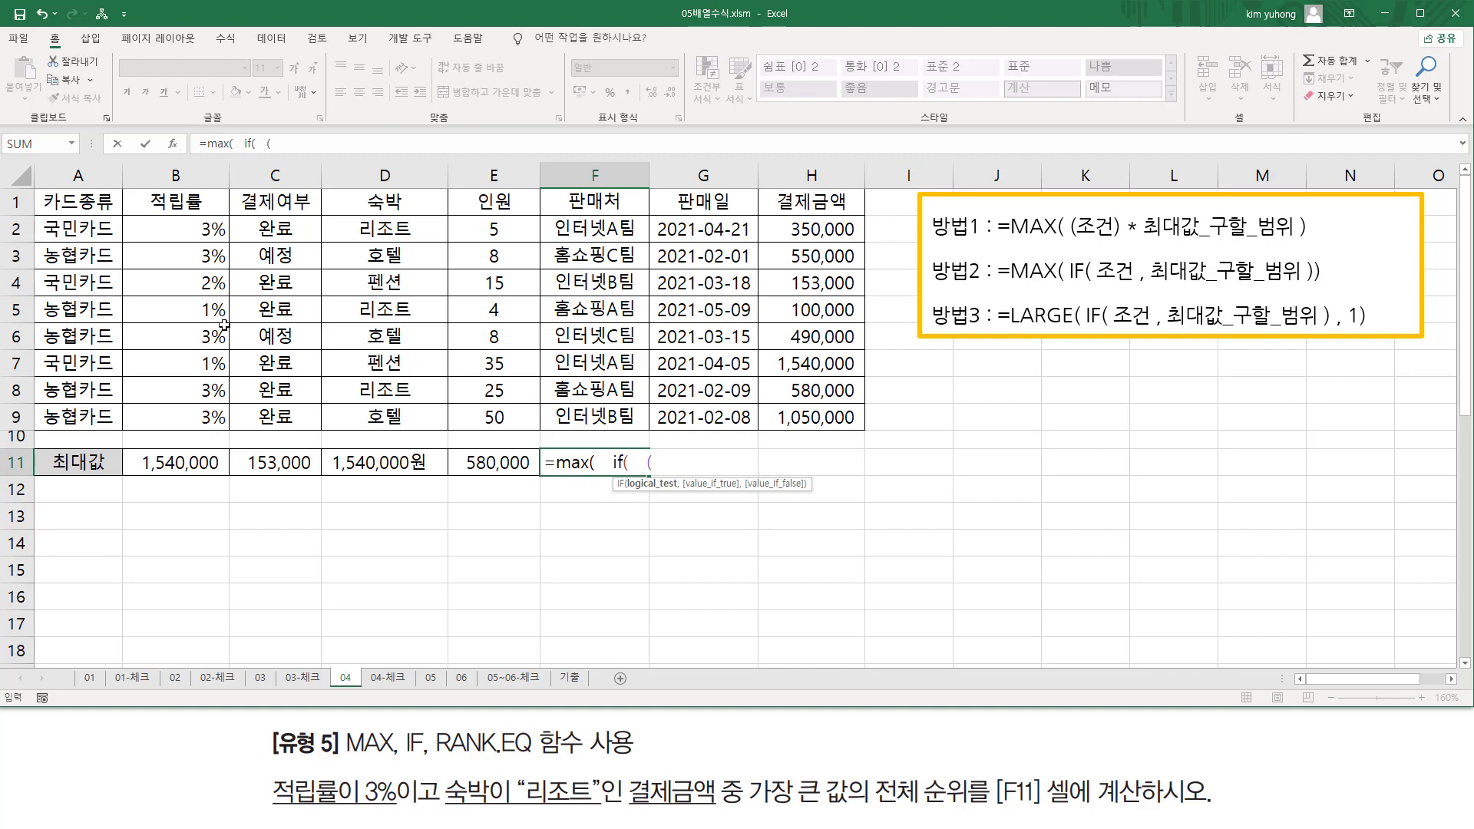
{"action": "type", "text": "("}
{"action": "left_click_drag", "start_coordinate": [182, 228], "coordinate": [192, 416]}
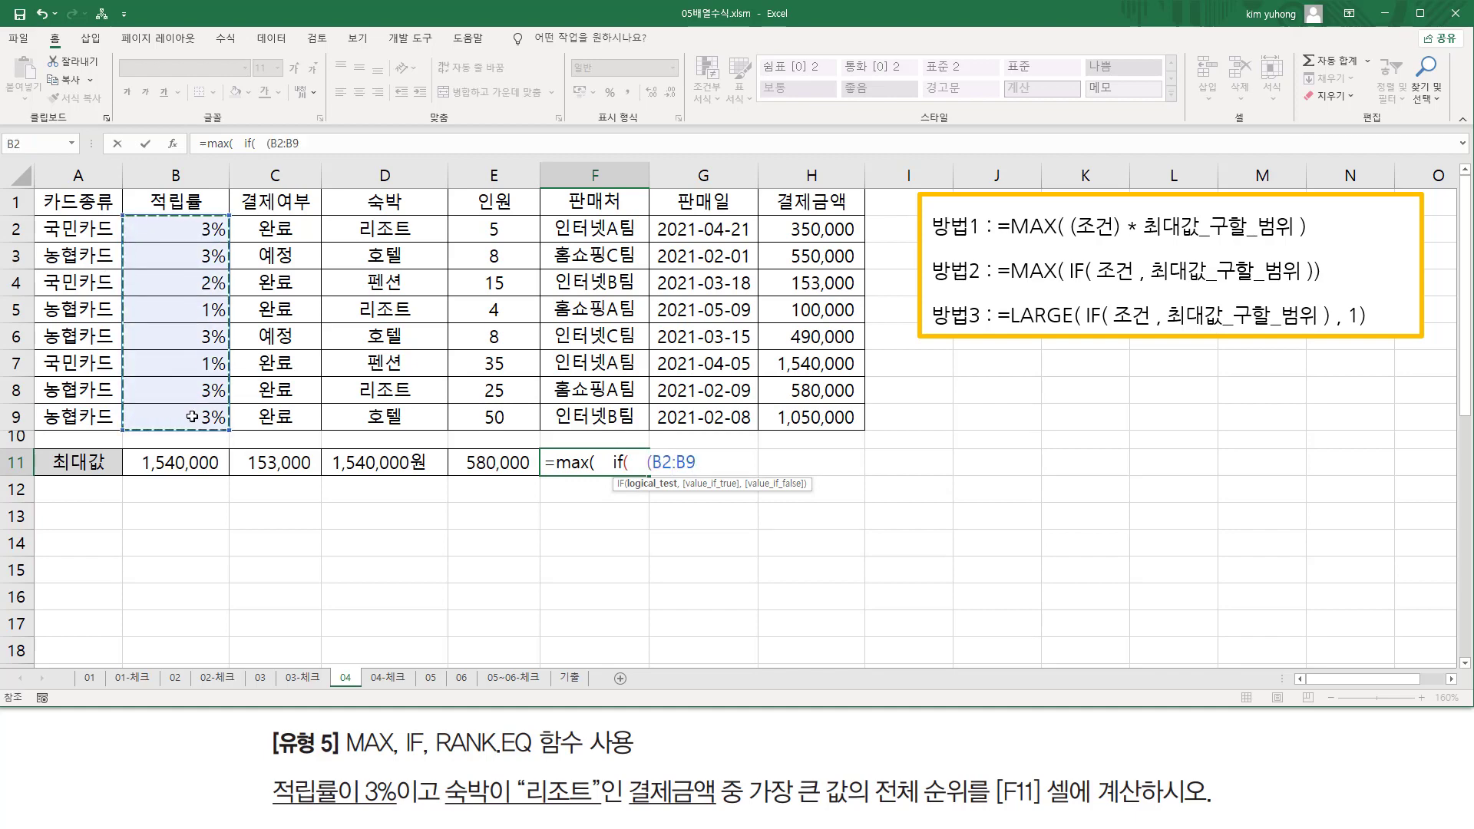
{"action": "type", "text": "=3%)  *  ("}
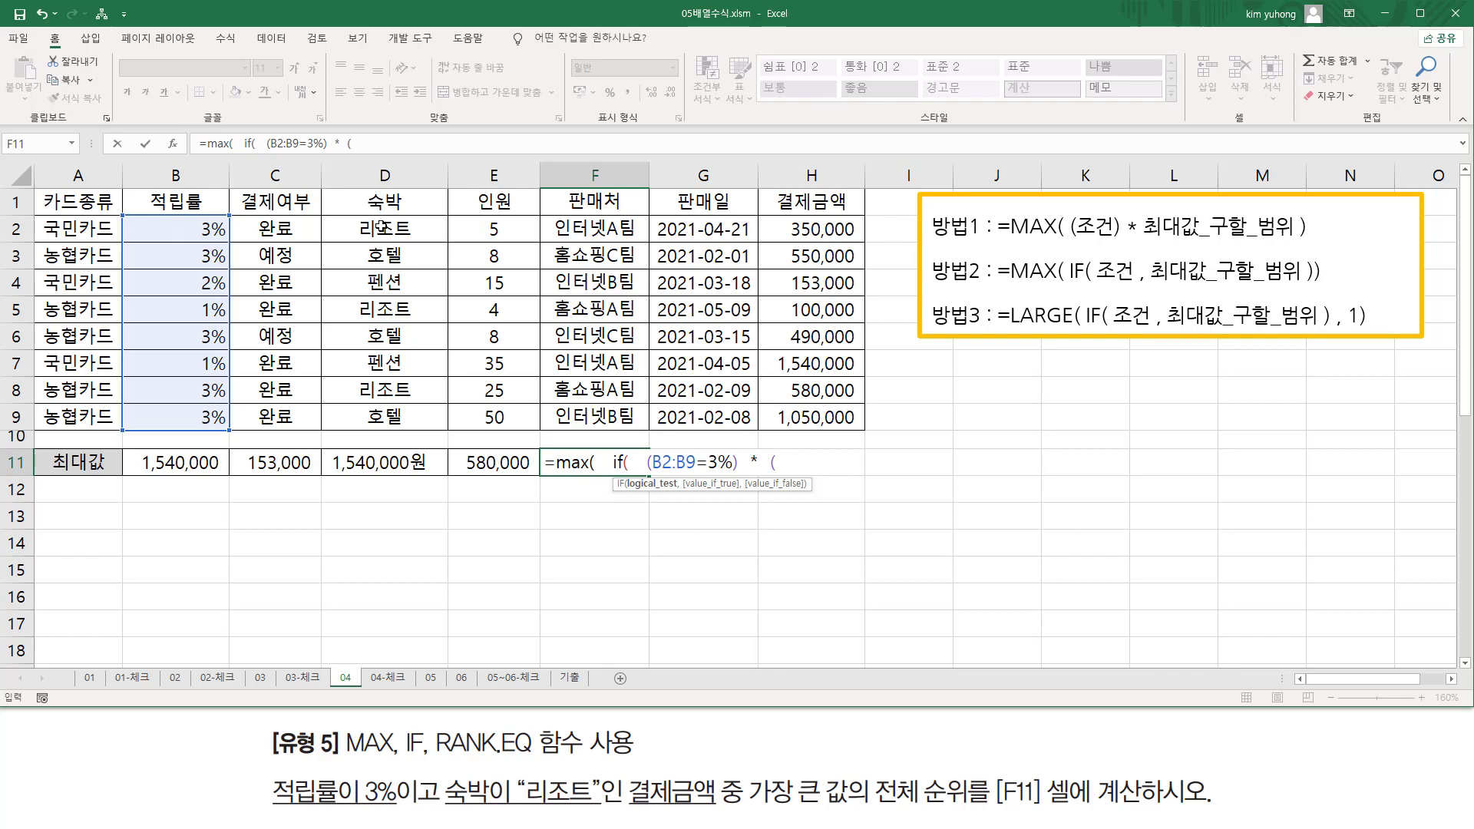
Add D2:D9="리조트" as the second condition of the IF test and move on to its value-if-true argument
{"action": "left_click_drag", "start_coordinate": [381, 227], "coordinate": [410, 432]}
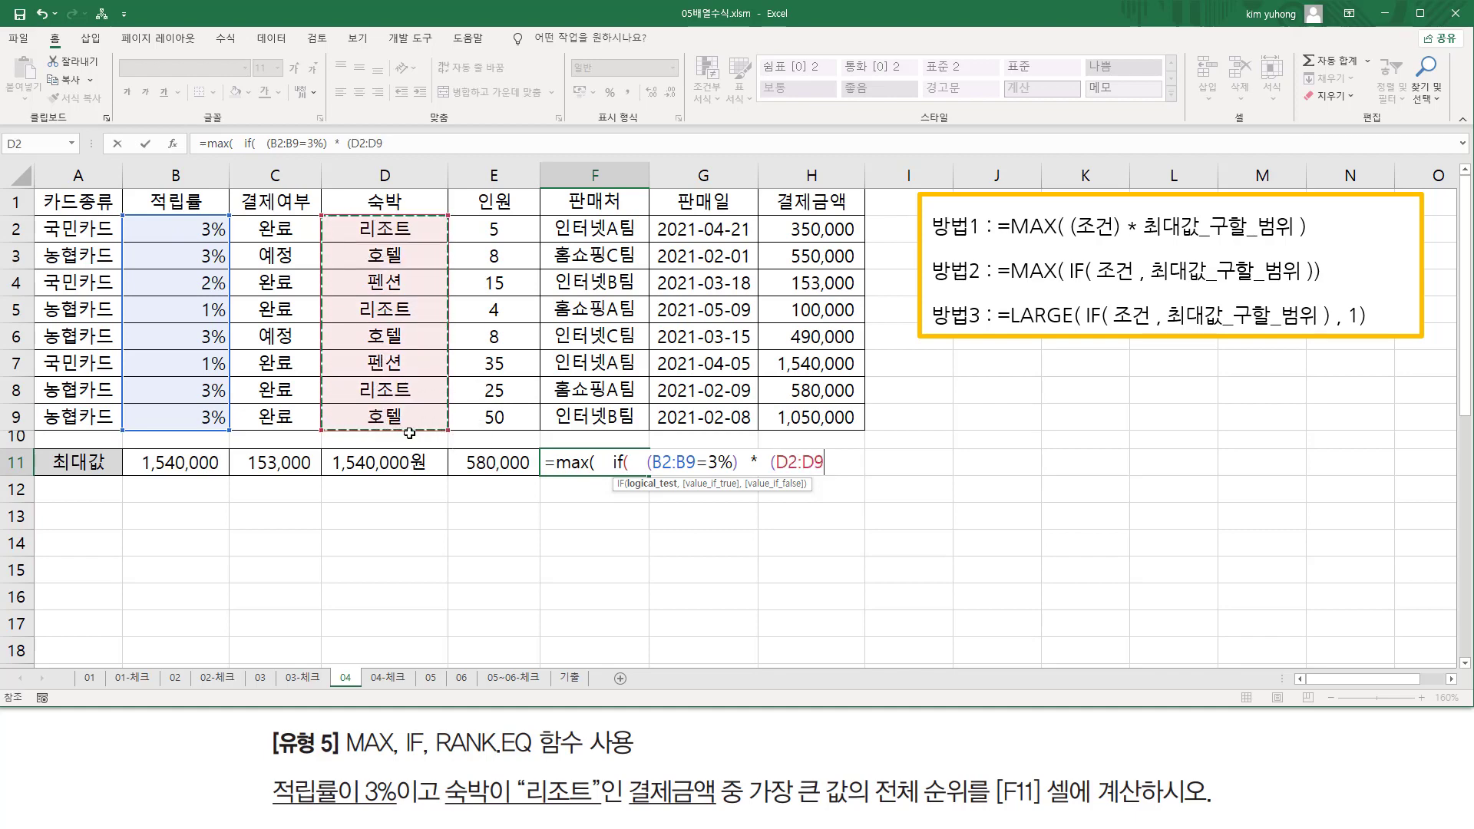
{"action": "type", "text": "="}
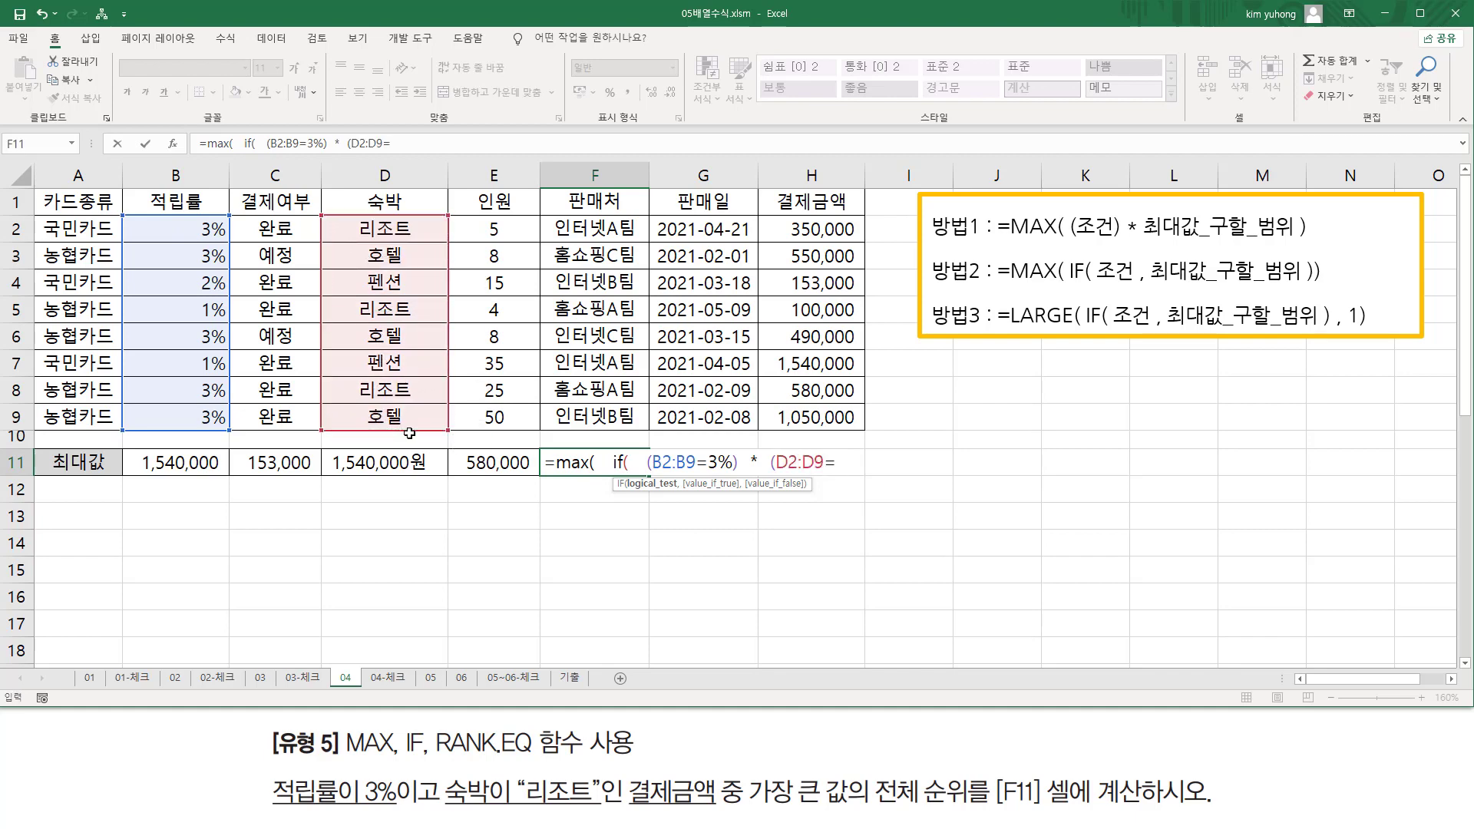
{"action": "type", "text": "\"리조트"}
{"action": "type", "text": ","}
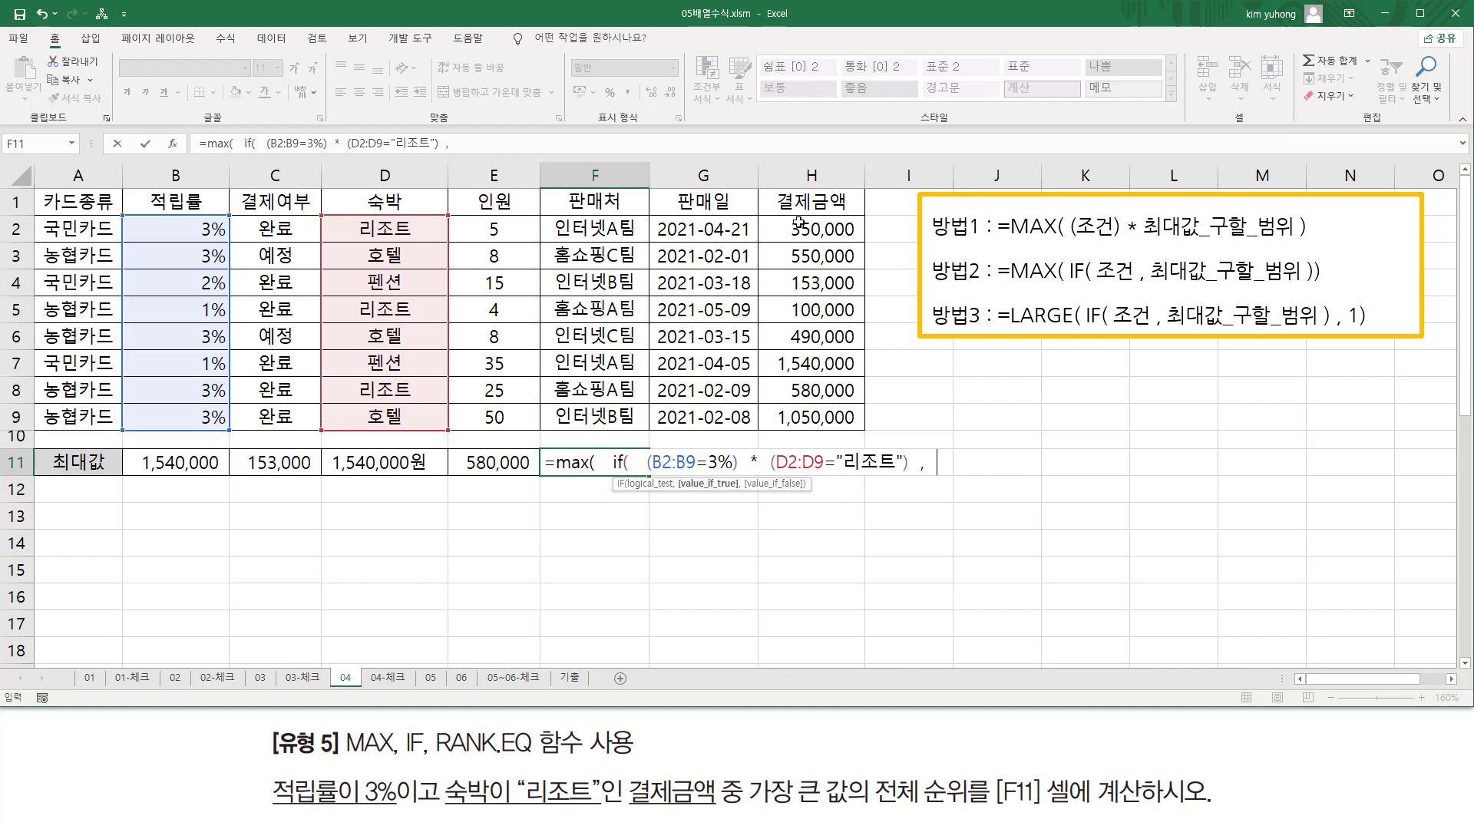
Use H2:H9 as the IF function's value-if-true range and close both the IF and MAX functions
{"action": "left_click_drag", "start_coordinate": [801, 226], "coordinate": [794, 414]}
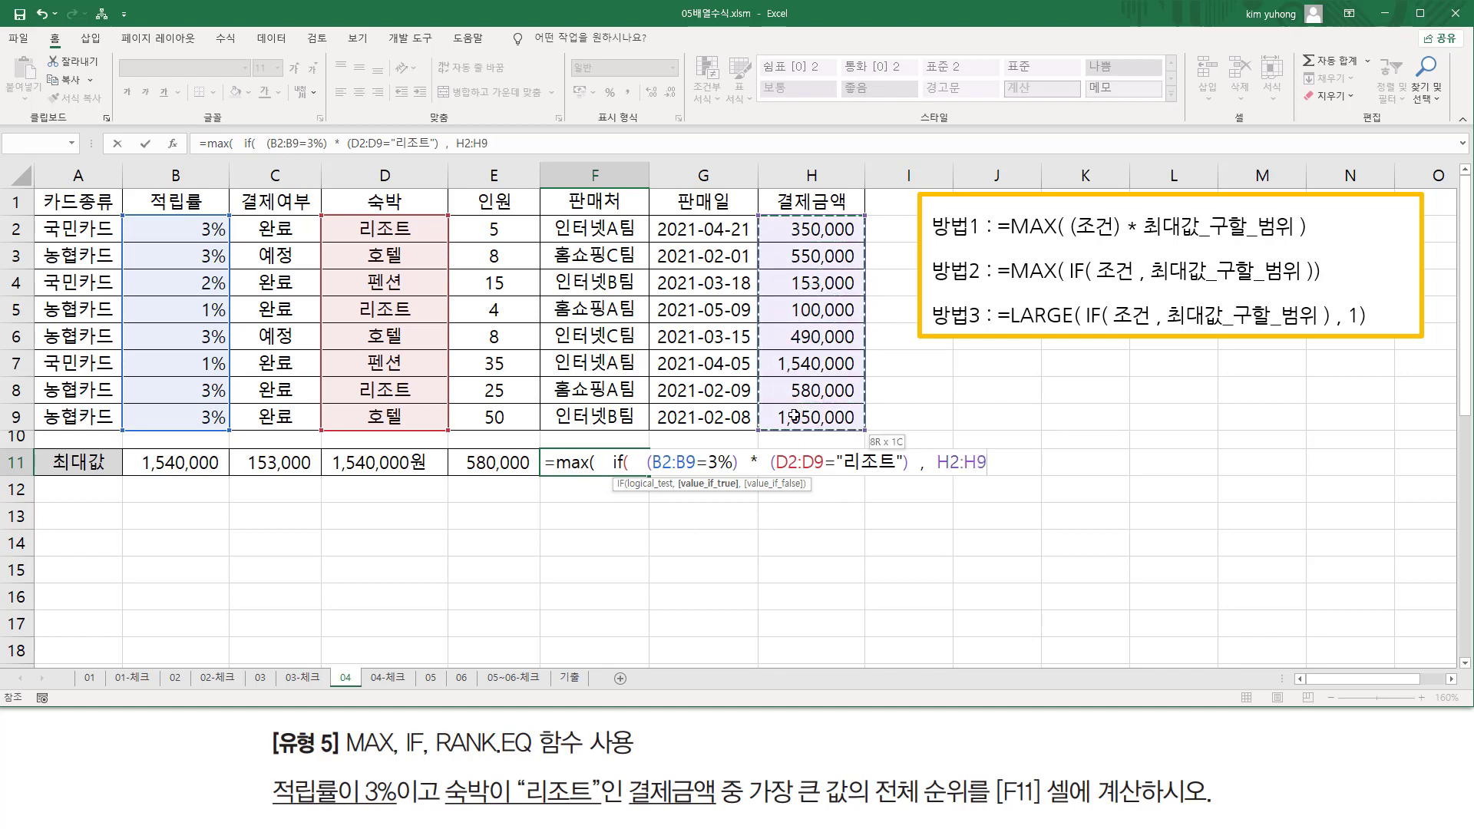
{"action": "left_click_drag", "start_coordinate": [793, 415], "coordinate": [793, 415]}
{"action": "left_click", "coordinate": [1004, 461]}
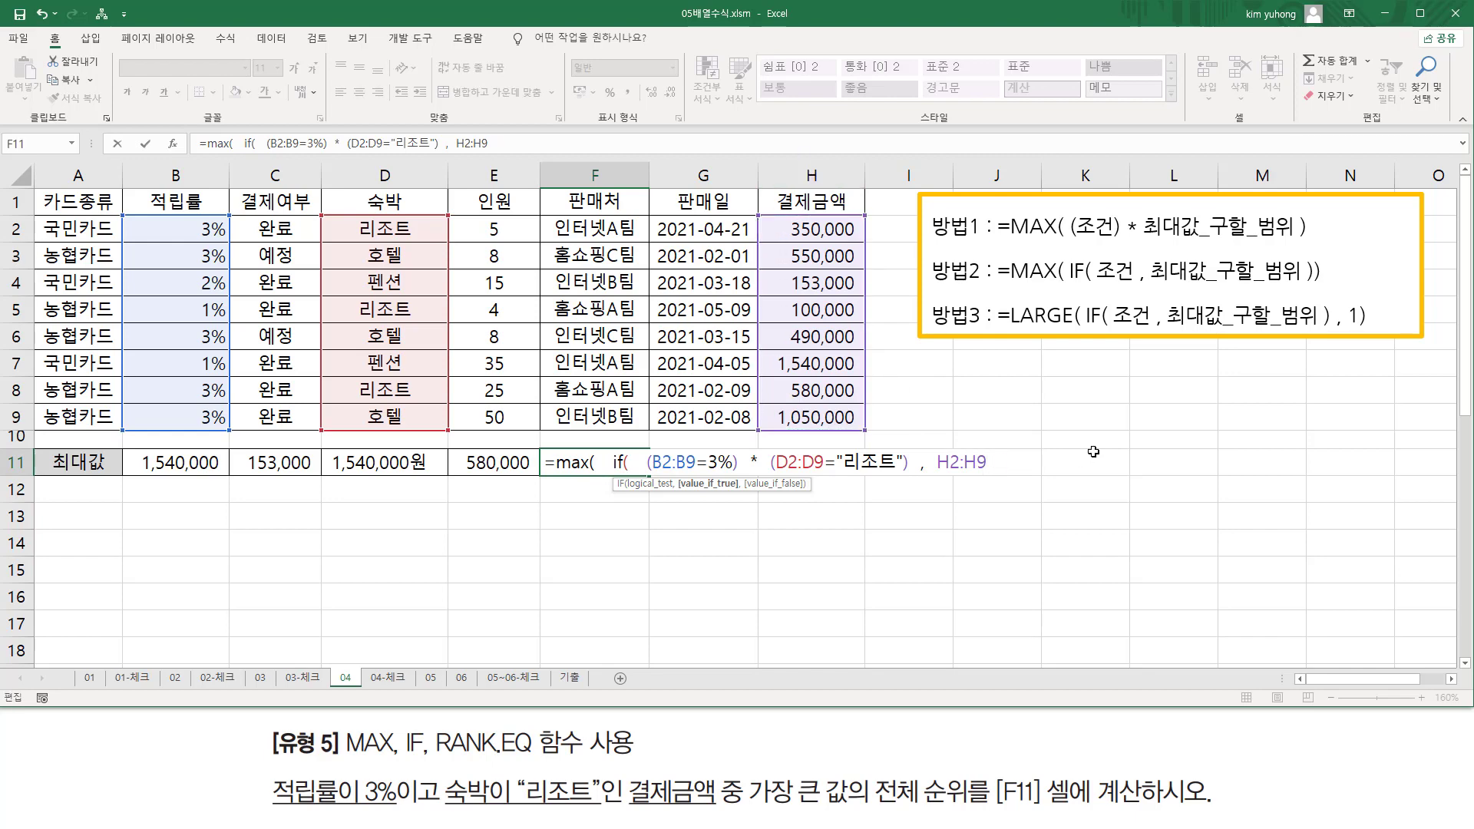
{"action": "type", "text": ")  "}
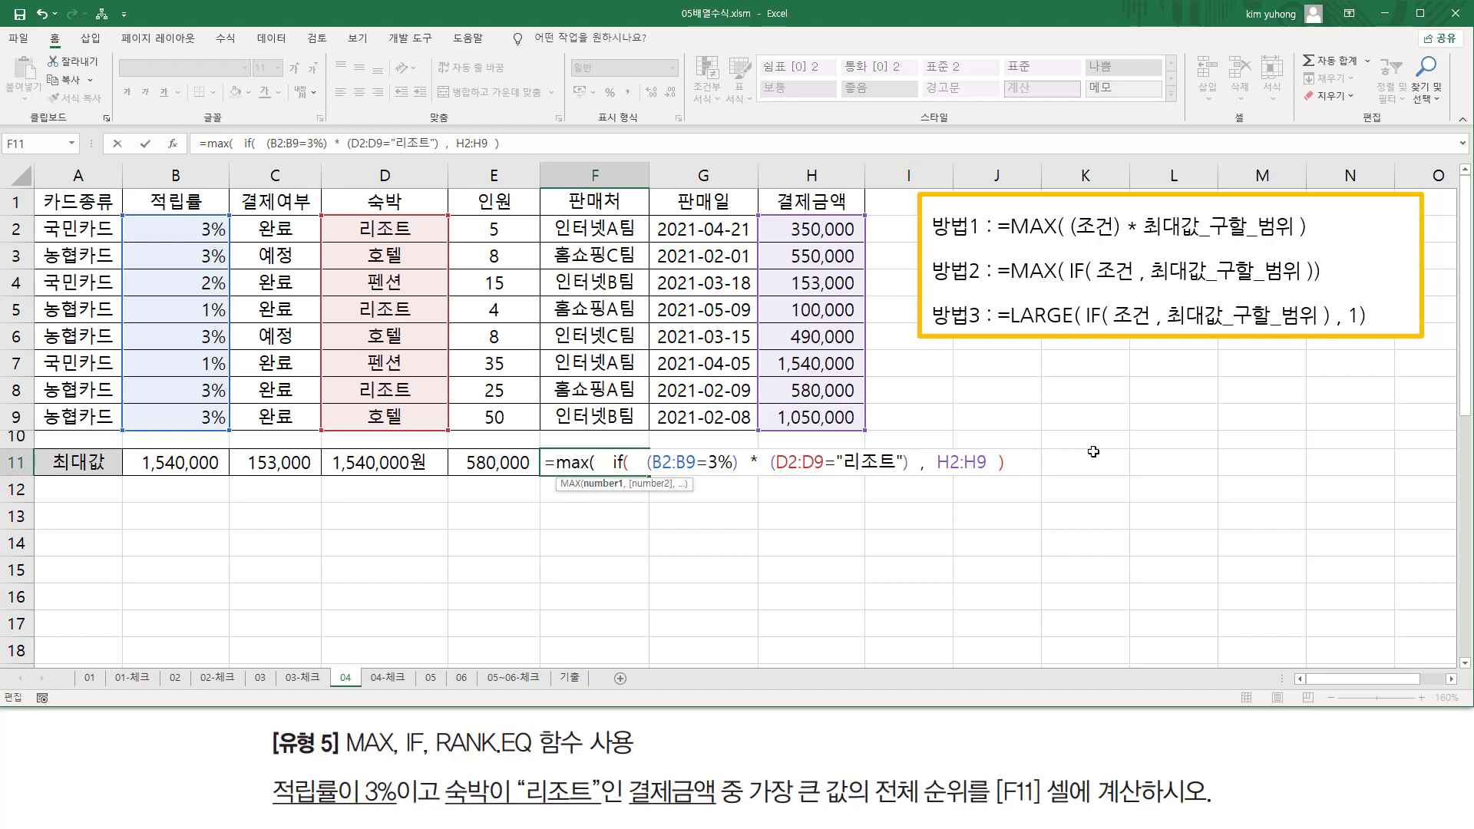
{"action": "type", "text": ")"}
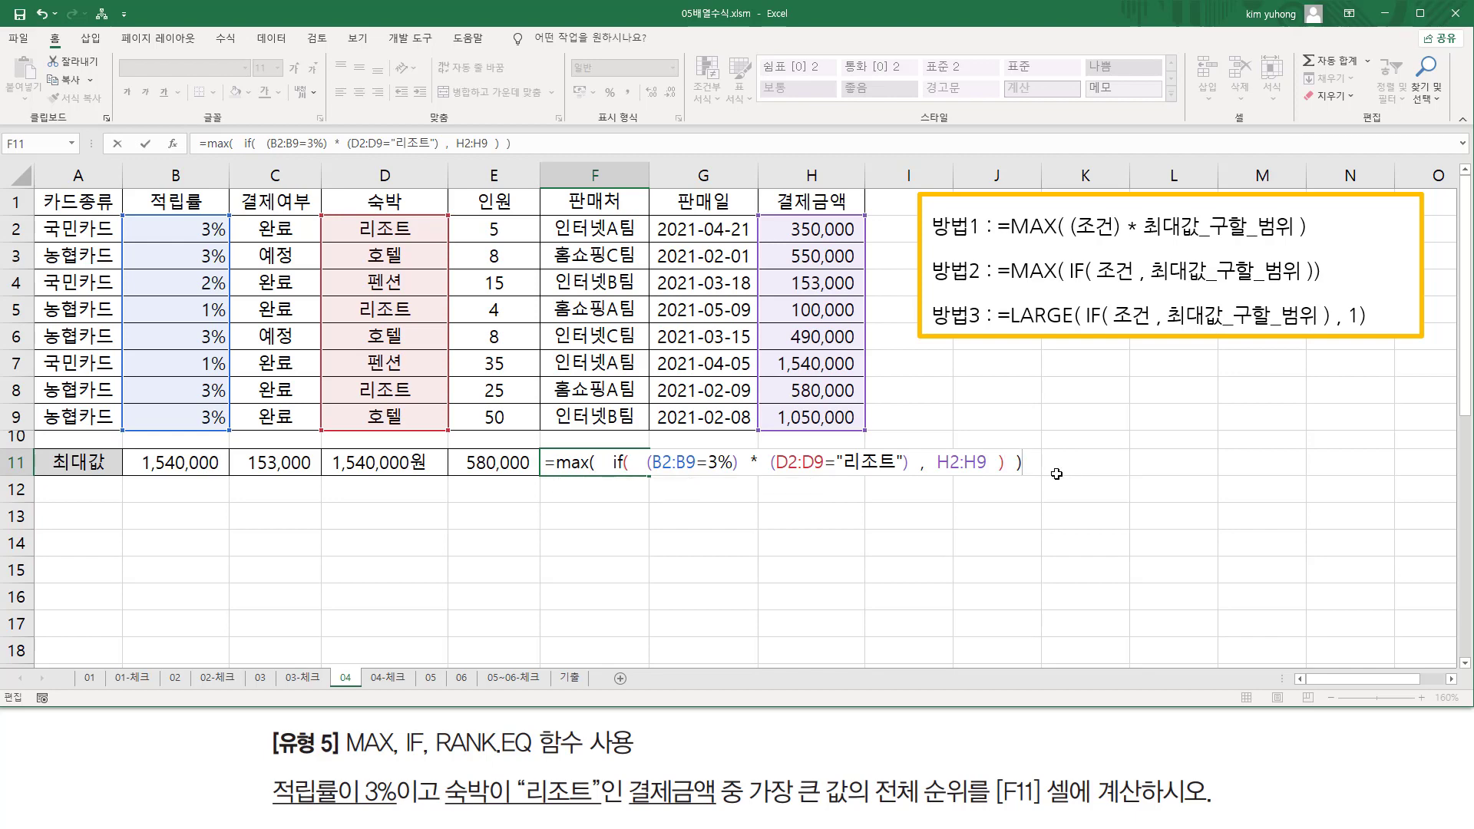
Copy the whole MAX-IF formula text in F11 and commit it as an array formula
{"action": "left_click_drag", "start_coordinate": [1039, 463], "coordinate": [386, 472]}
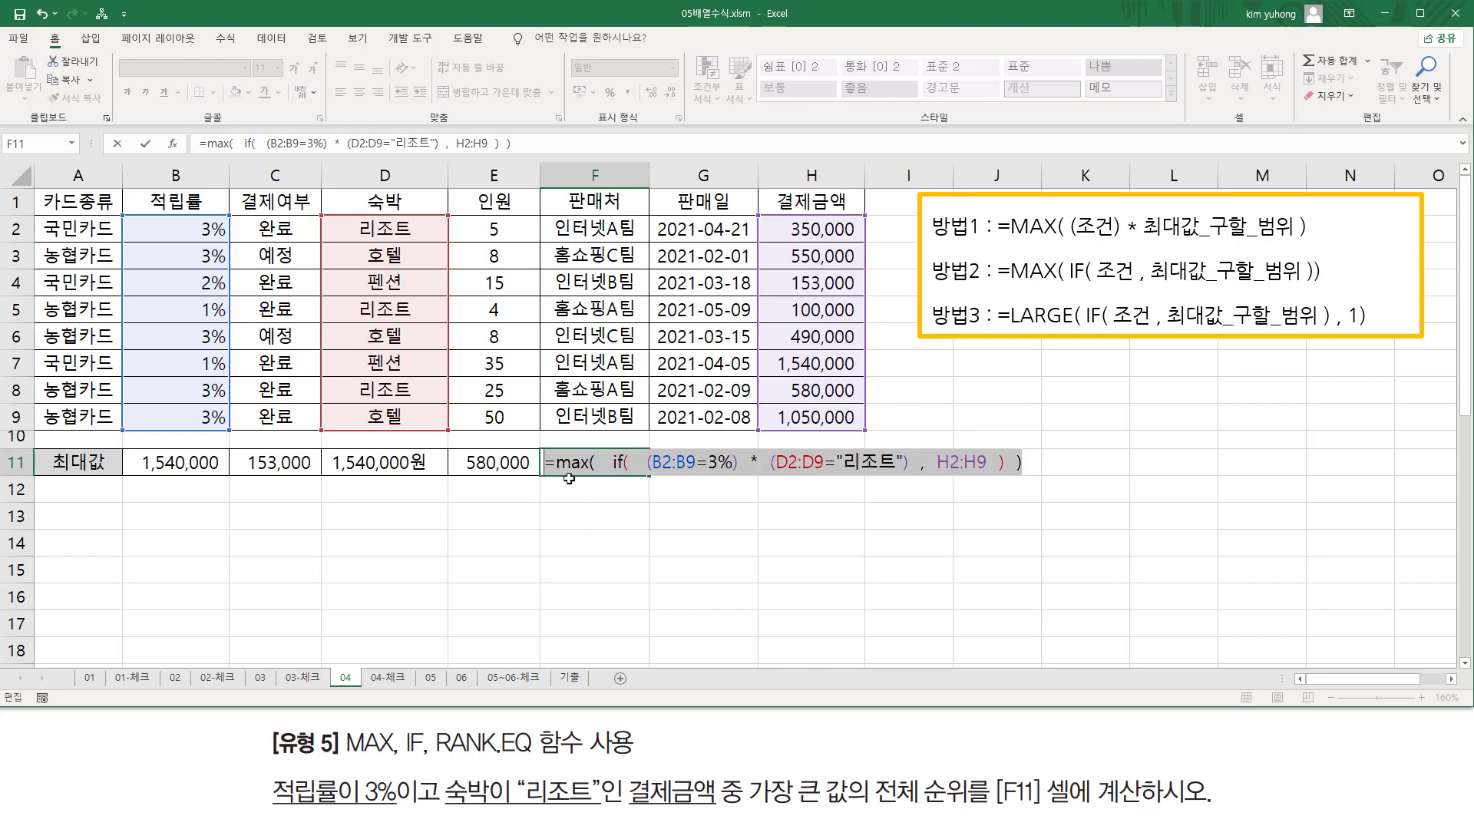
{"action": "key", "text": "ctrl+c"}
{"action": "key", "text": "ctrl+shift+Return"}
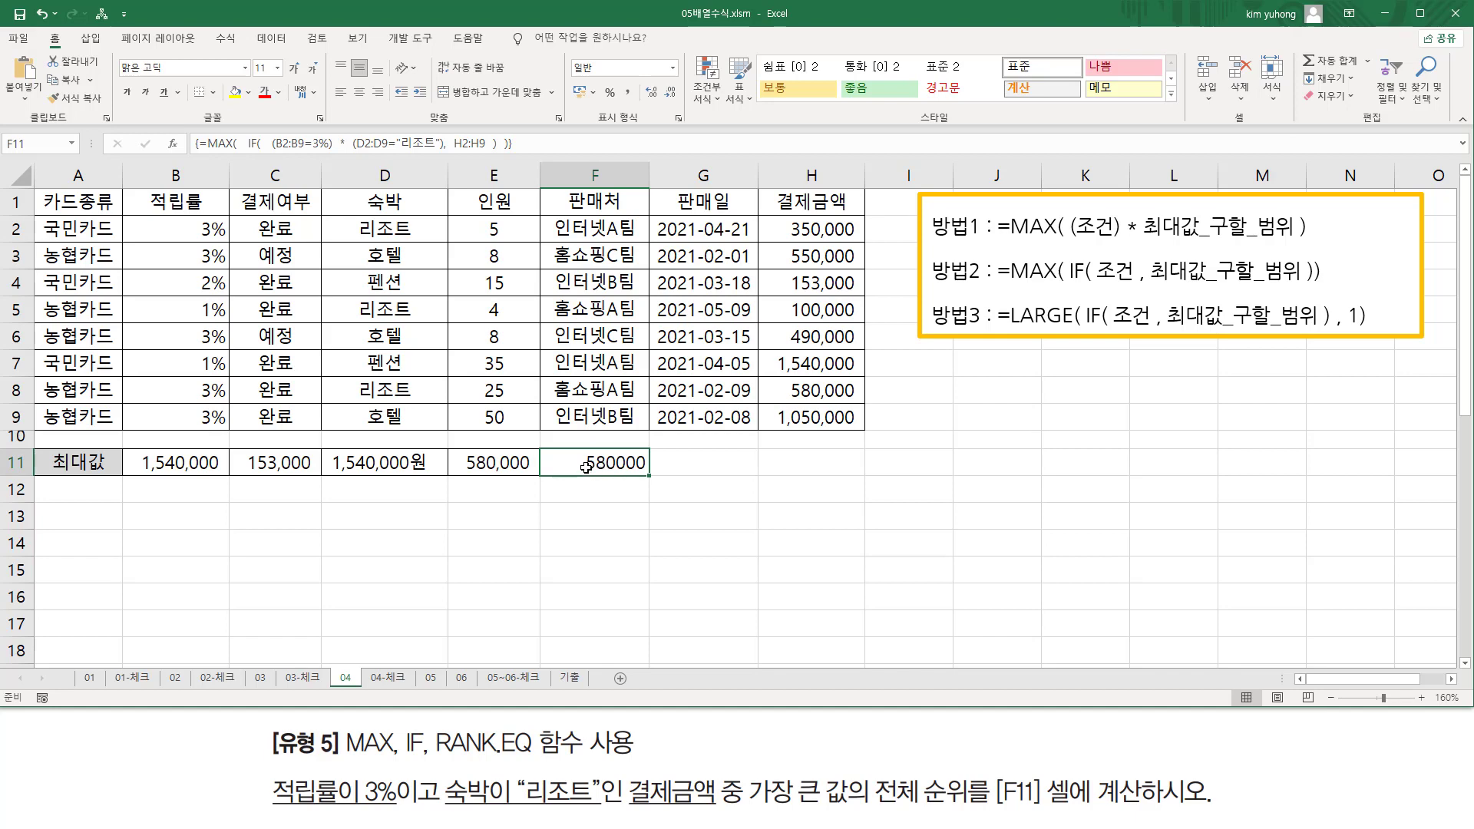
{"action": "left_click_drag", "start_coordinate": [579, 449], "coordinate": [647, 475]}
{"action": "mouse_move", "coordinate": [765, 212]}
{"action": "left_mouse_down"}
{"action": "mouse_move", "coordinate": [788, 294]}
{"action": "mouse_move", "coordinate": [866, 434]}
{"action": "left_mouse_up"}
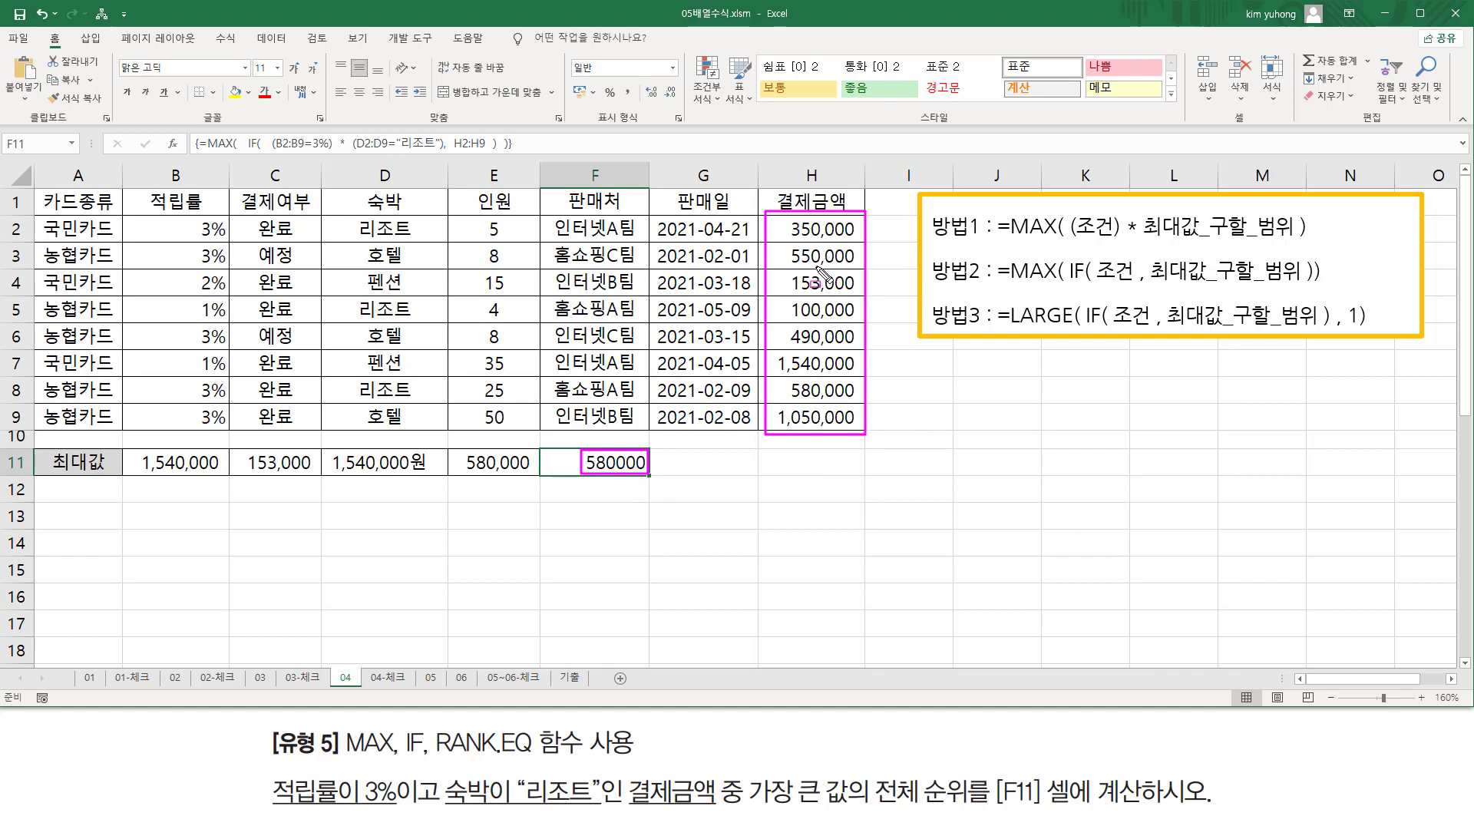
{"action": "key", "text": "Escape"}
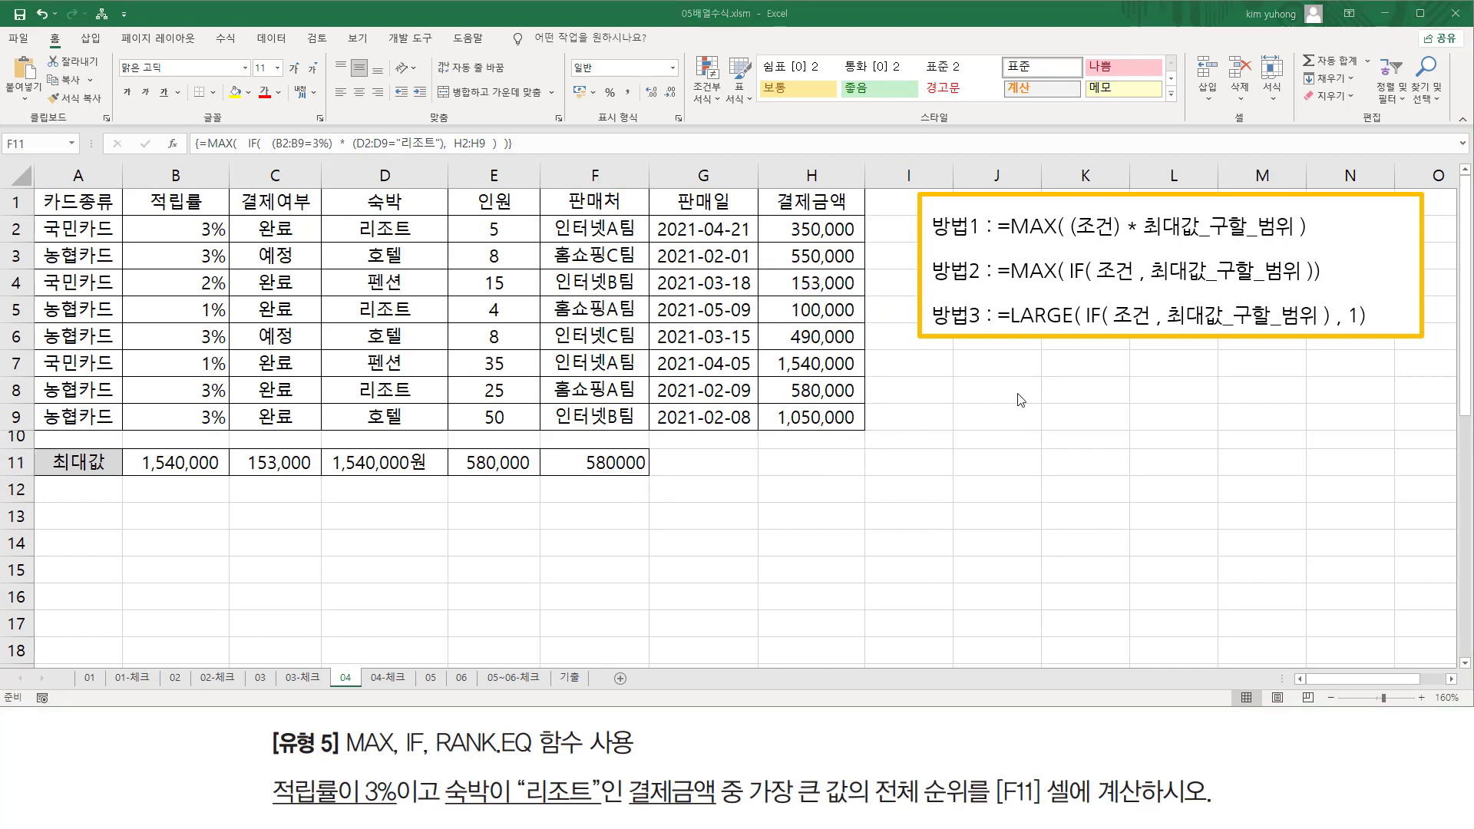
Enter the syntax note rank.eq(인수, 범위, 옵션) in cell J8
{"action": "left_click", "coordinate": [965, 390]}
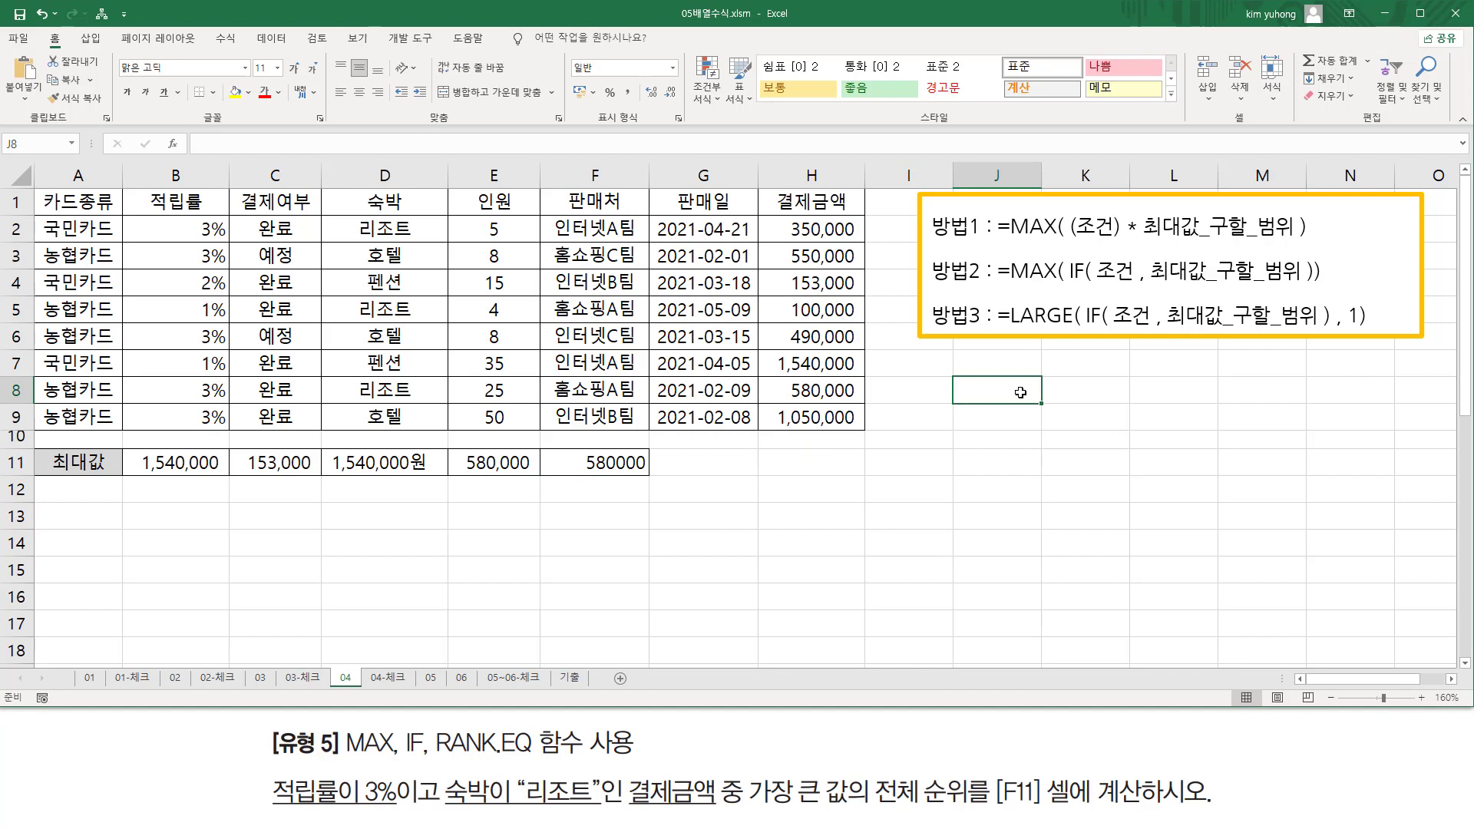
{"action": "type", "text": "rank.eq("}
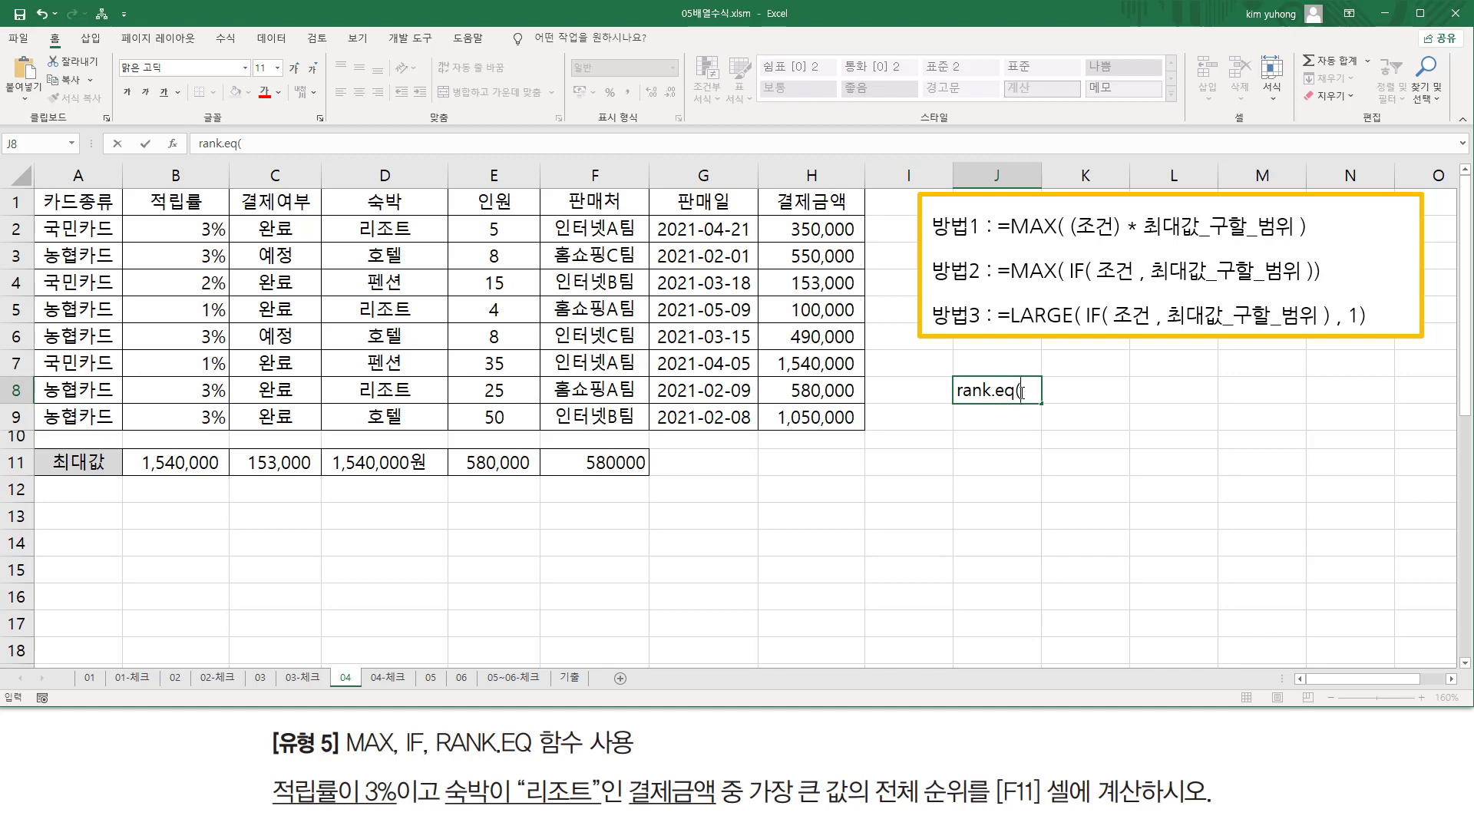
{"action": "type", "text": "인수, 범위"}
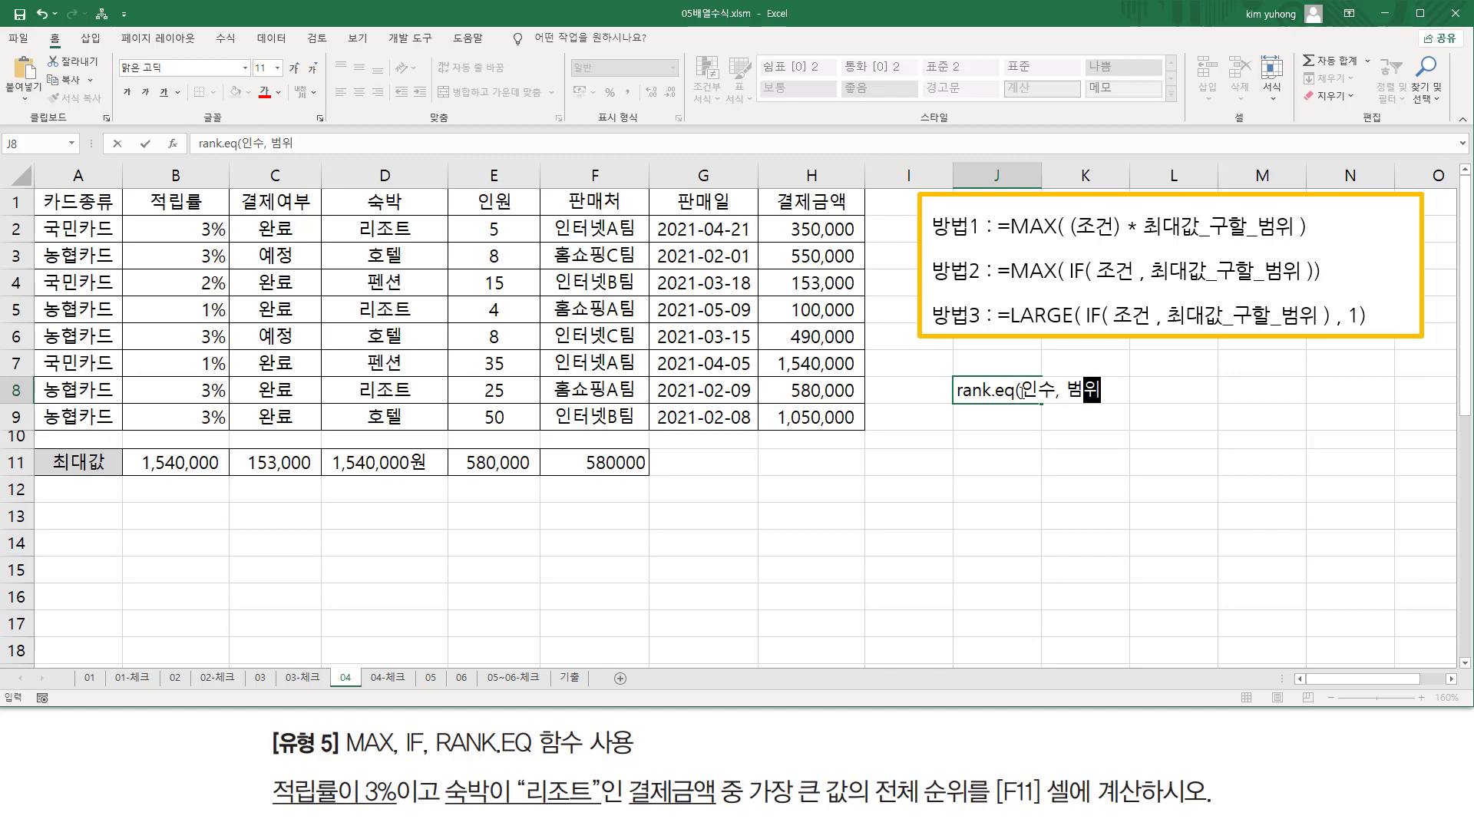
{"action": "type", "text": ", 옵션)"}
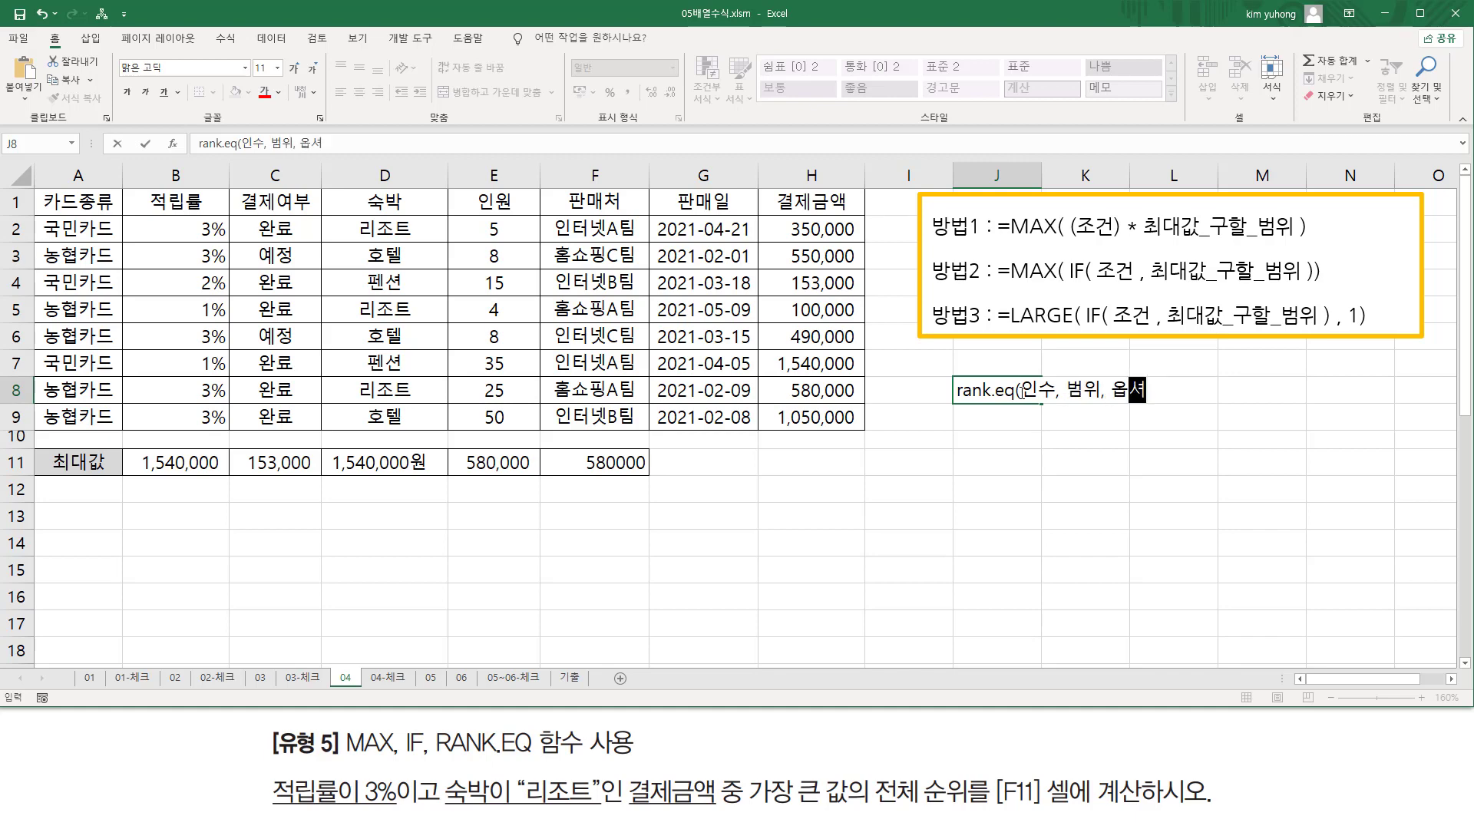
{"action": "key", "text": "Return"}
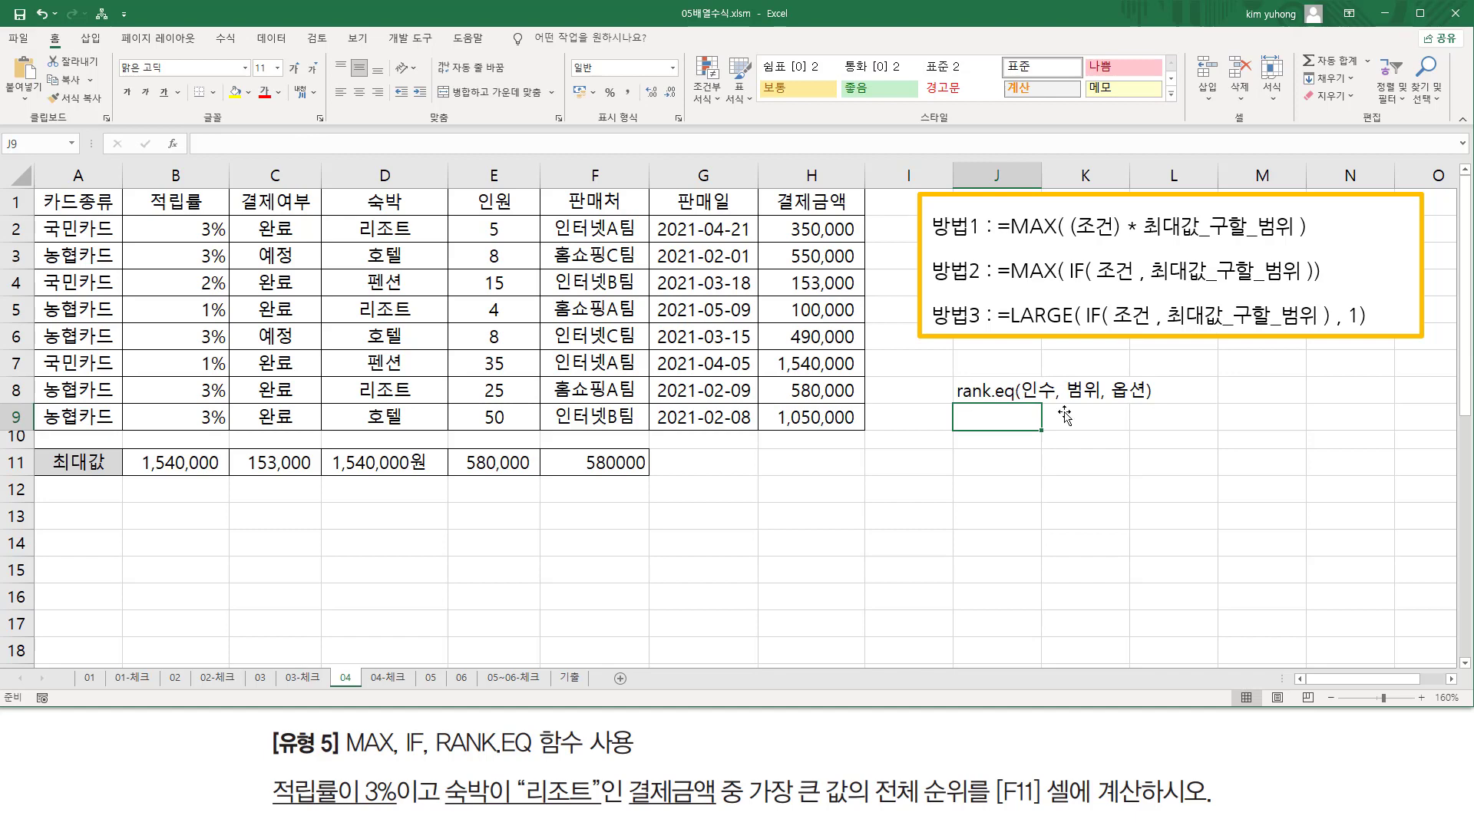
{"action": "left_click_drag", "start_coordinate": [1026, 373], "coordinate": [1050, 407]}
{"action": "left_click_drag", "start_coordinate": [1063, 402], "coordinate": [1103, 402]}
{"action": "left_click_drag", "start_coordinate": [1111, 364], "coordinate": [1146, 403]}
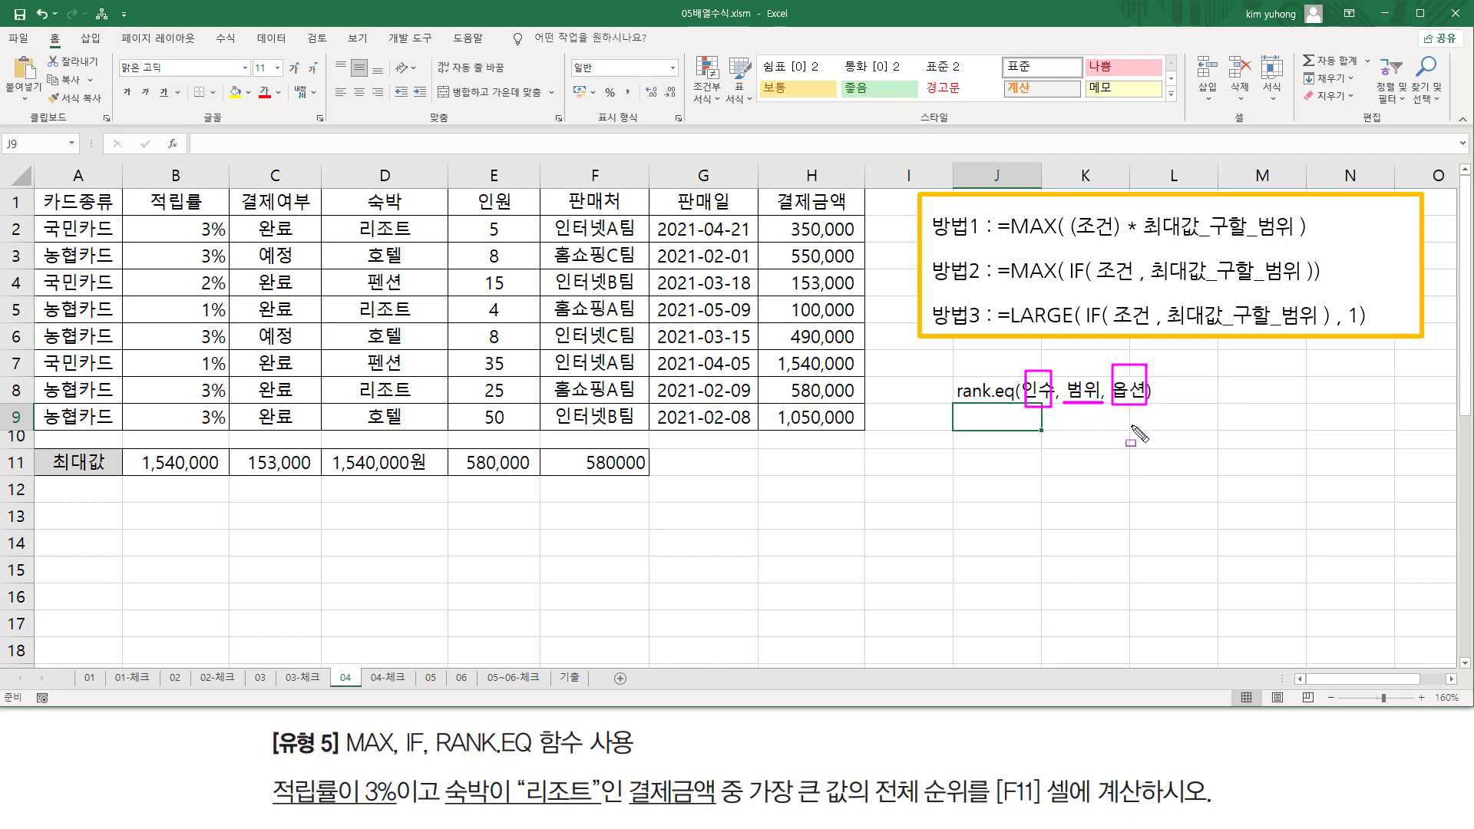
{"action": "key", "text": "Escape"}
{"action": "left_click", "coordinate": [1025, 427]}
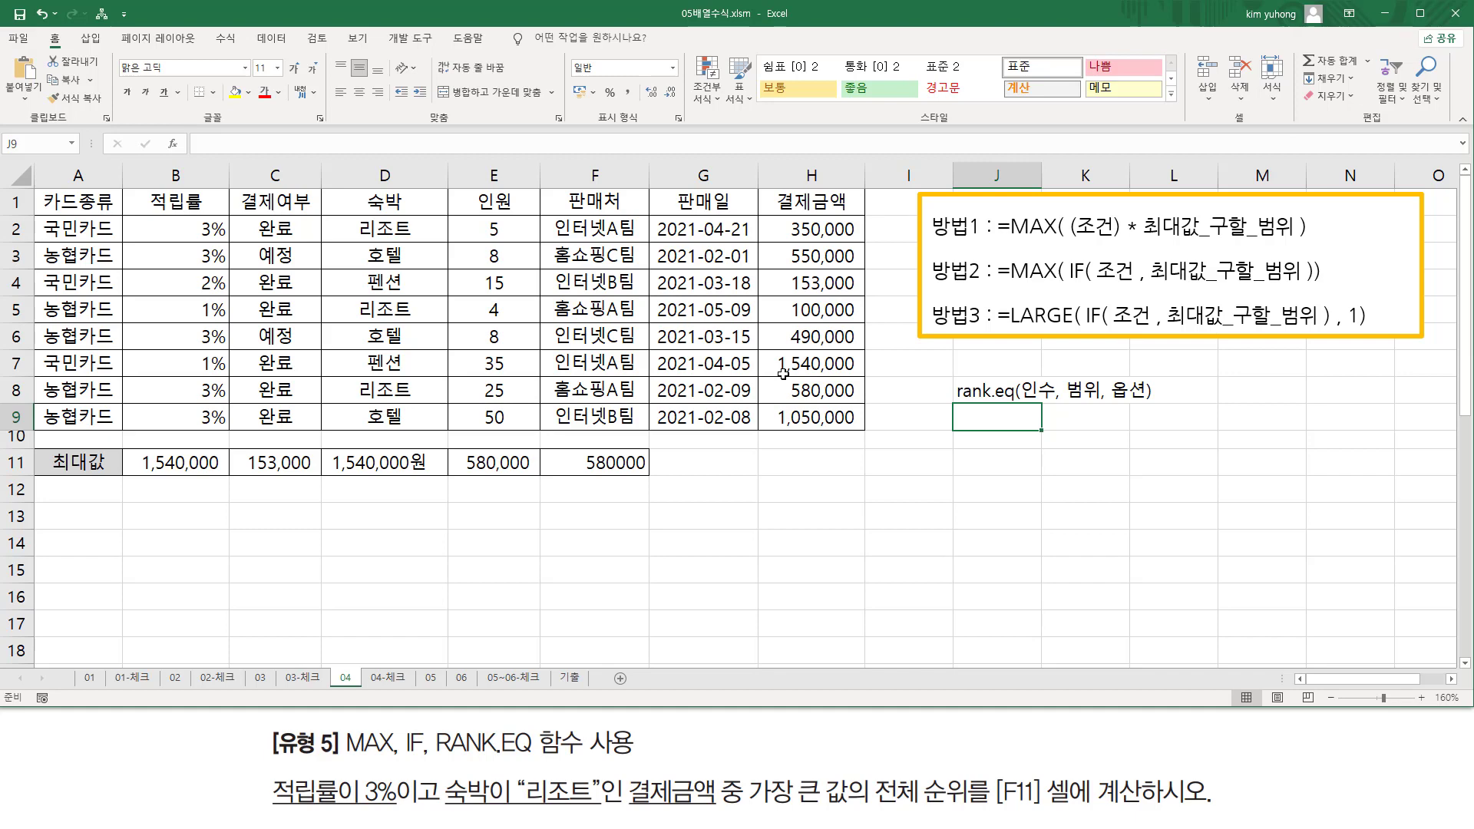
{"action": "left_click_drag", "start_coordinate": [1111, 401], "coordinate": [1145, 401]}
{"action": "key", "text": "Escape"}
List the option values under the syntax note: 0(생략) in J9 and 0이외의값 in J10
{"action": "type", "text": "옵"}
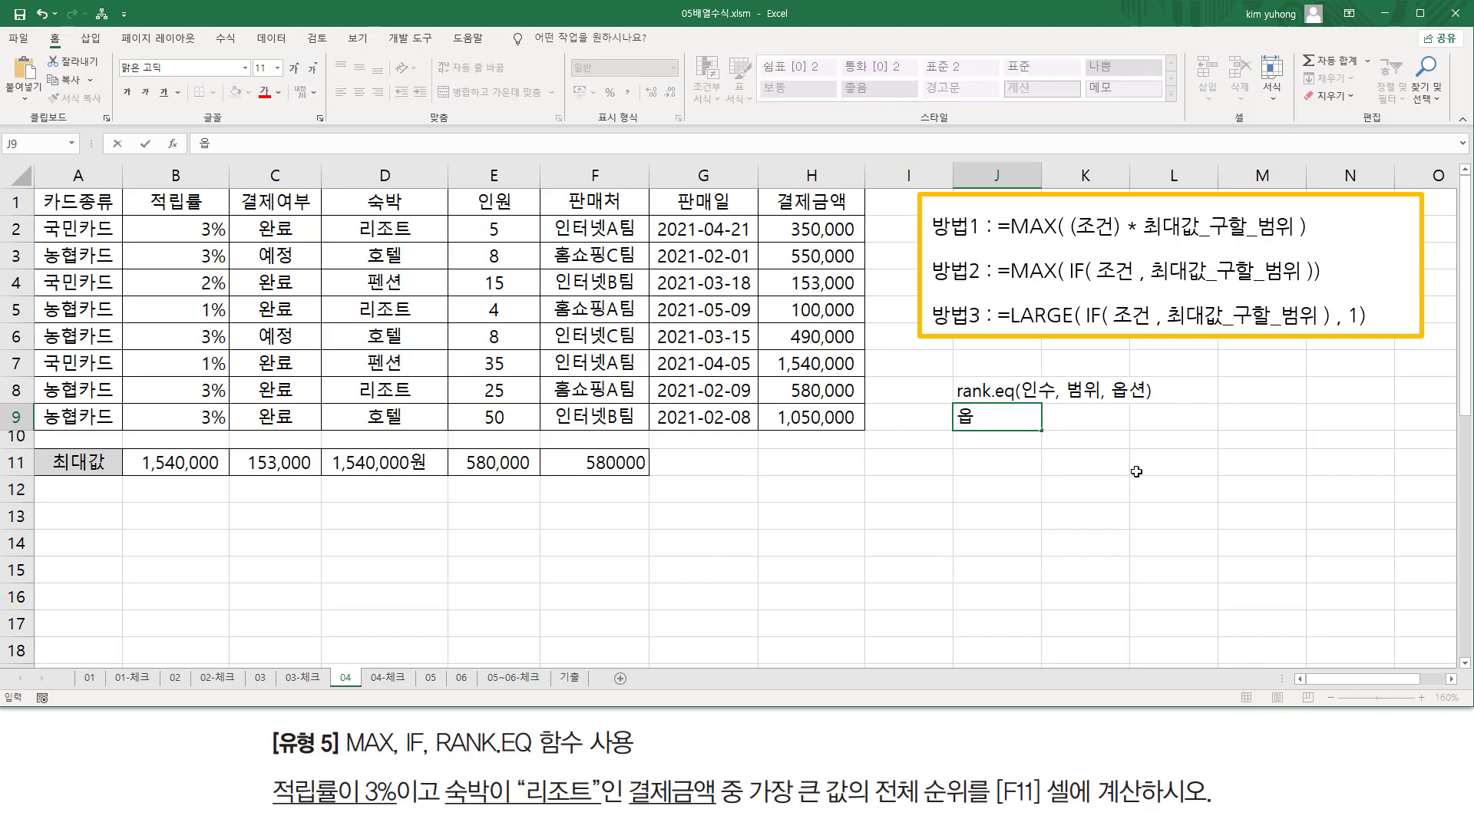
{"action": "type", "text": "션"}
{"action": "key", "text": "BackSpace"}
{"action": "key", "text": "BackSpace"}
{"action": "key", "text": "BackSpace"}
{"action": "key", "text": "BackSpace"}
{"action": "type", "text": "0"}
{"action": "type", "text": "(생략)"}
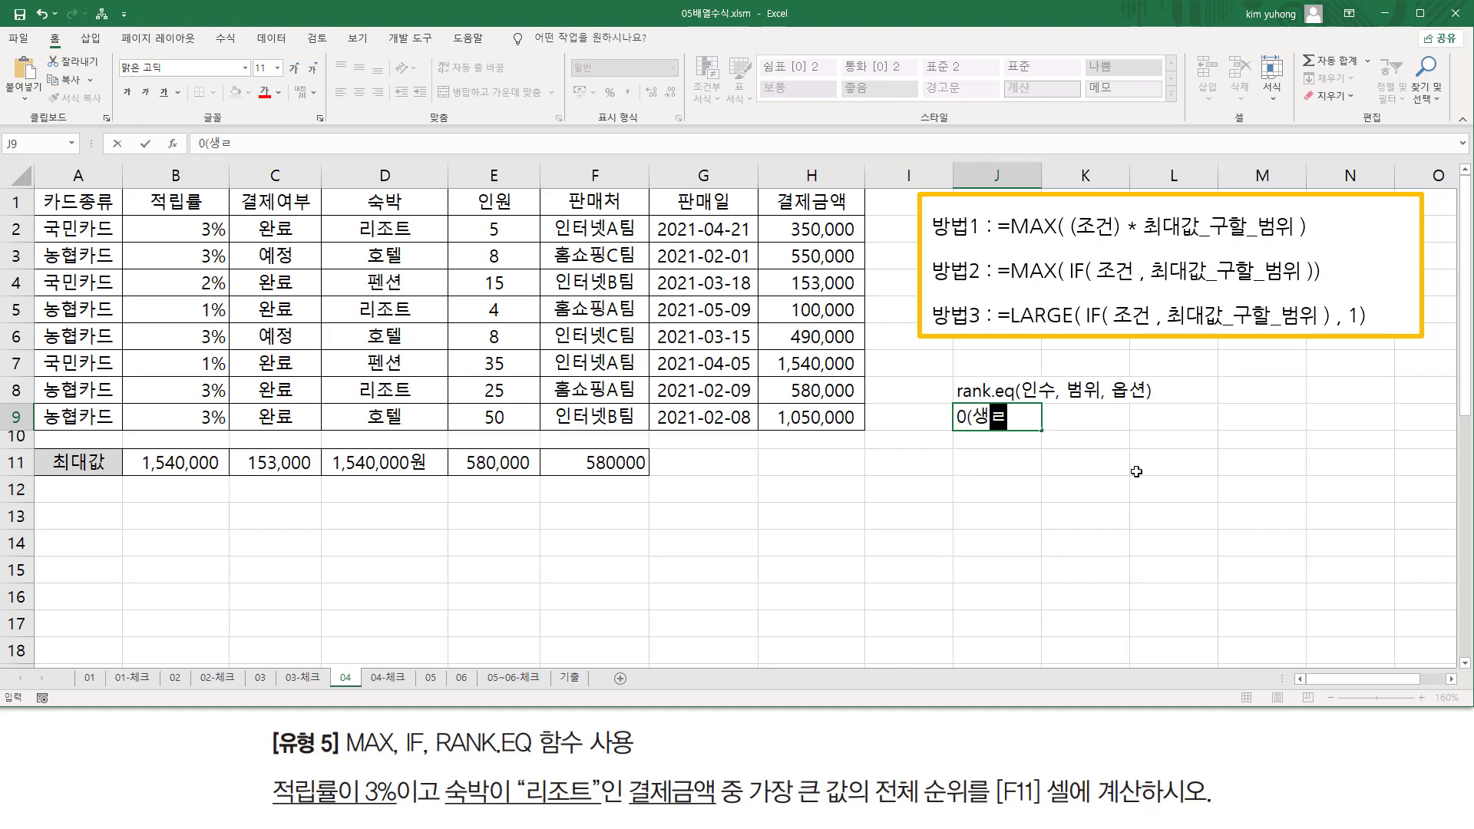
{"action": "key", "text": "Return"}
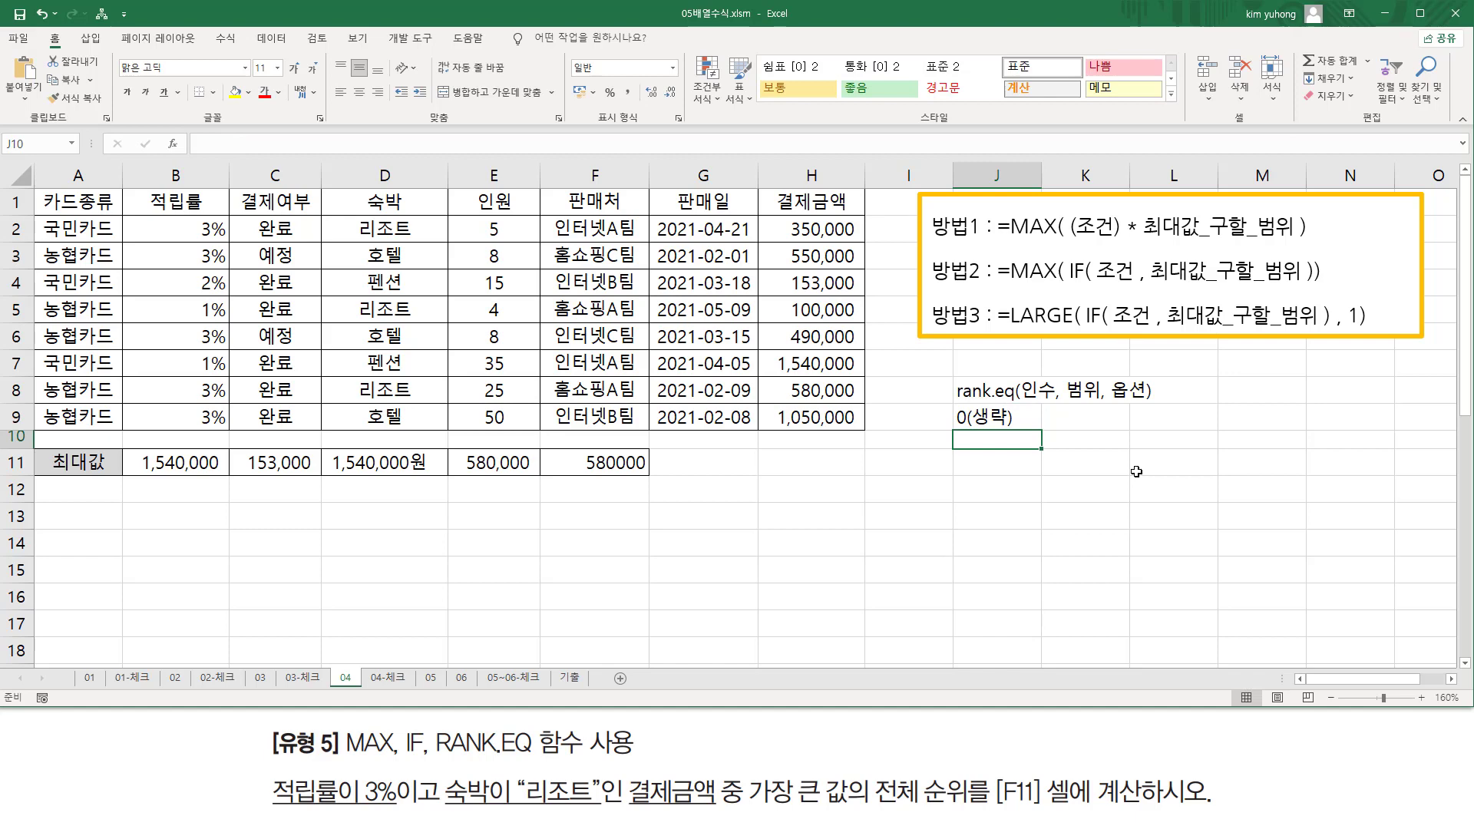
{"action": "type", "text": "0이외의값"}
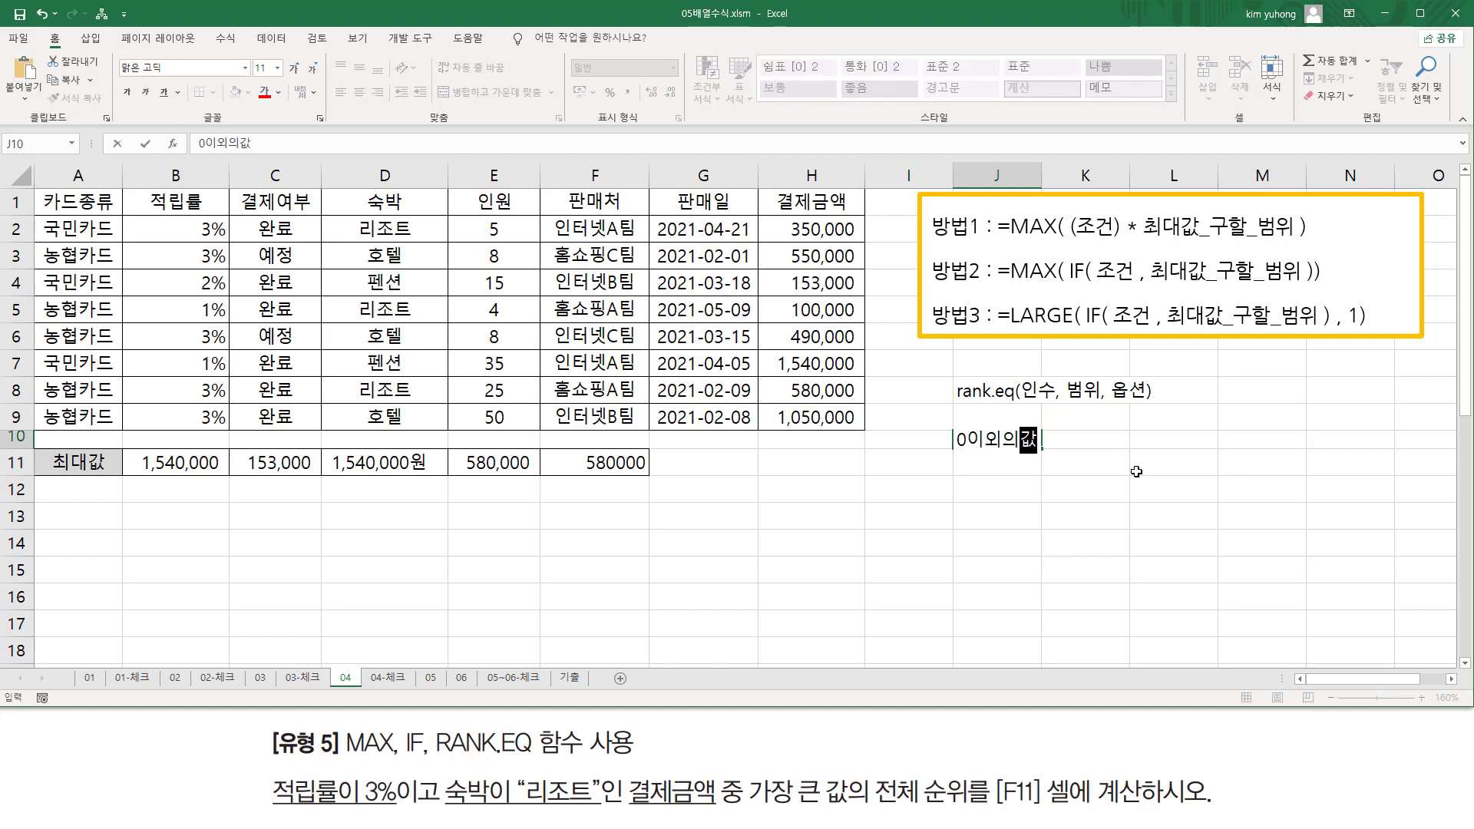
{"action": "key", "text": "Return"}
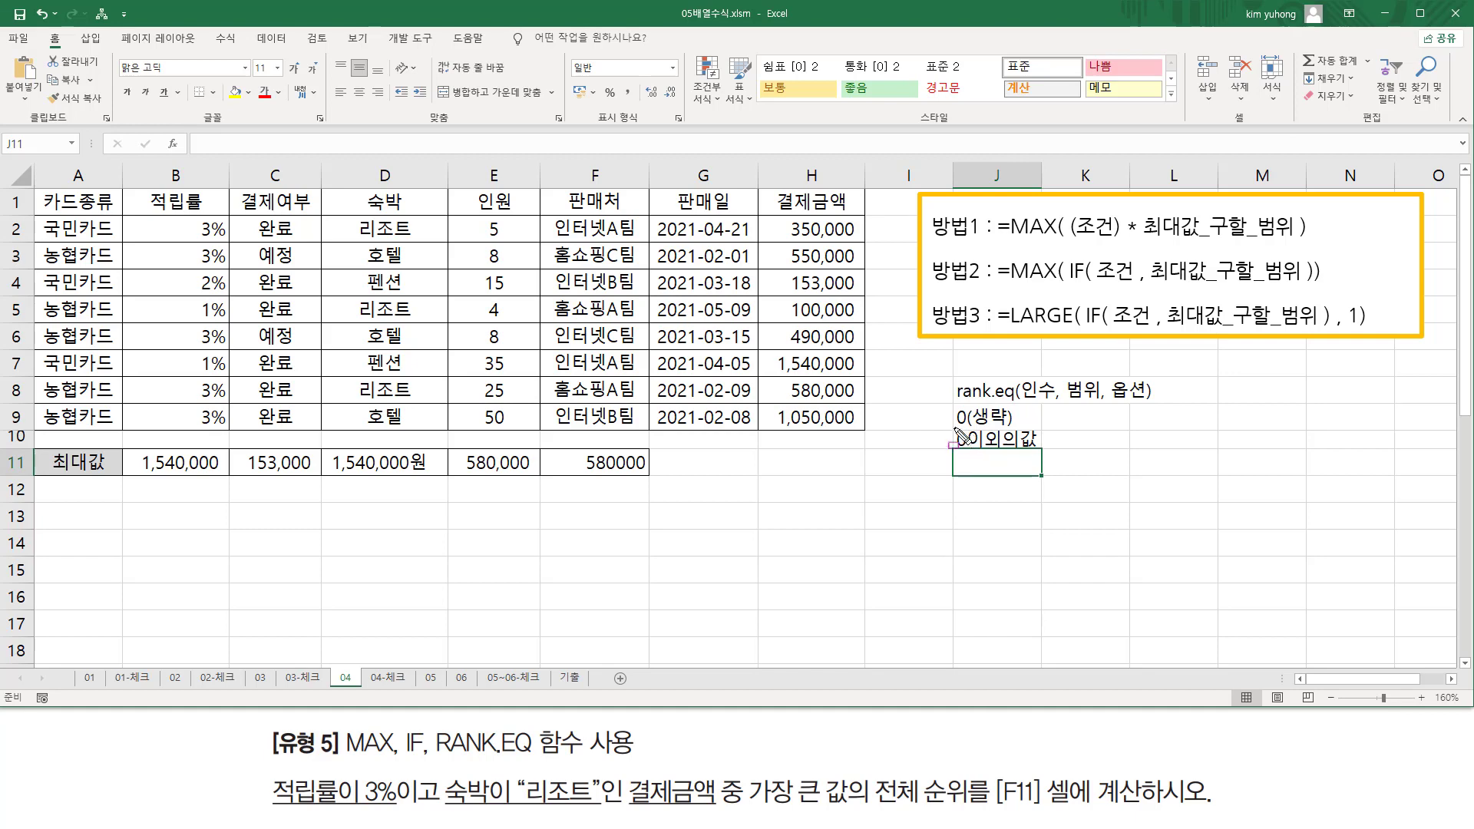
{"action": "left_click_drag", "start_coordinate": [954, 427], "coordinate": [1041, 450]}
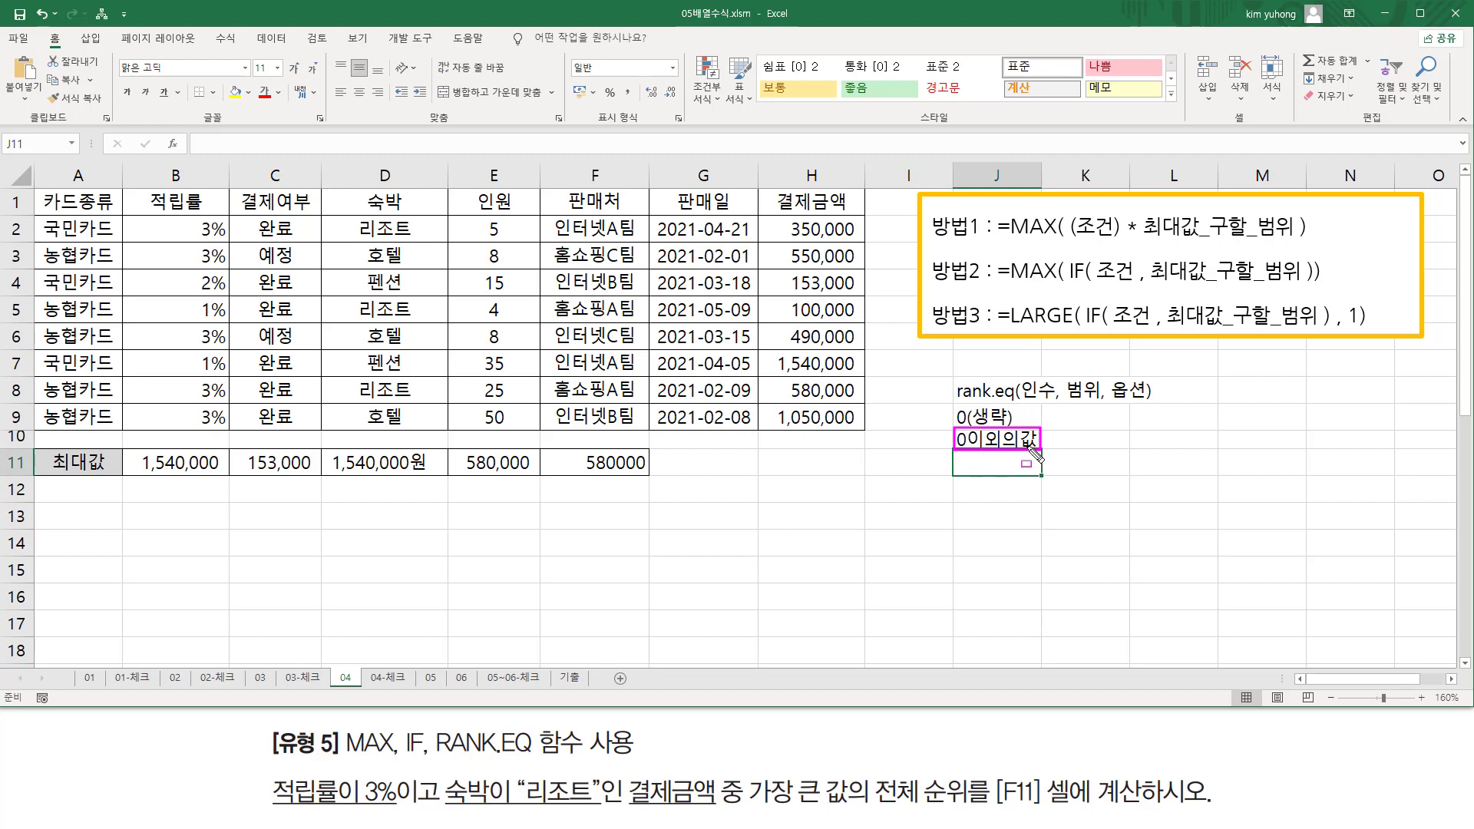
{"action": "key", "text": "Escape"}
Put 1 and spaces before 0이외의값 in J10, and add spaces between 0 and (생략) in J9
{"action": "double_click", "coordinate": [962, 439]}
{"action": "key", "text": "Home"}
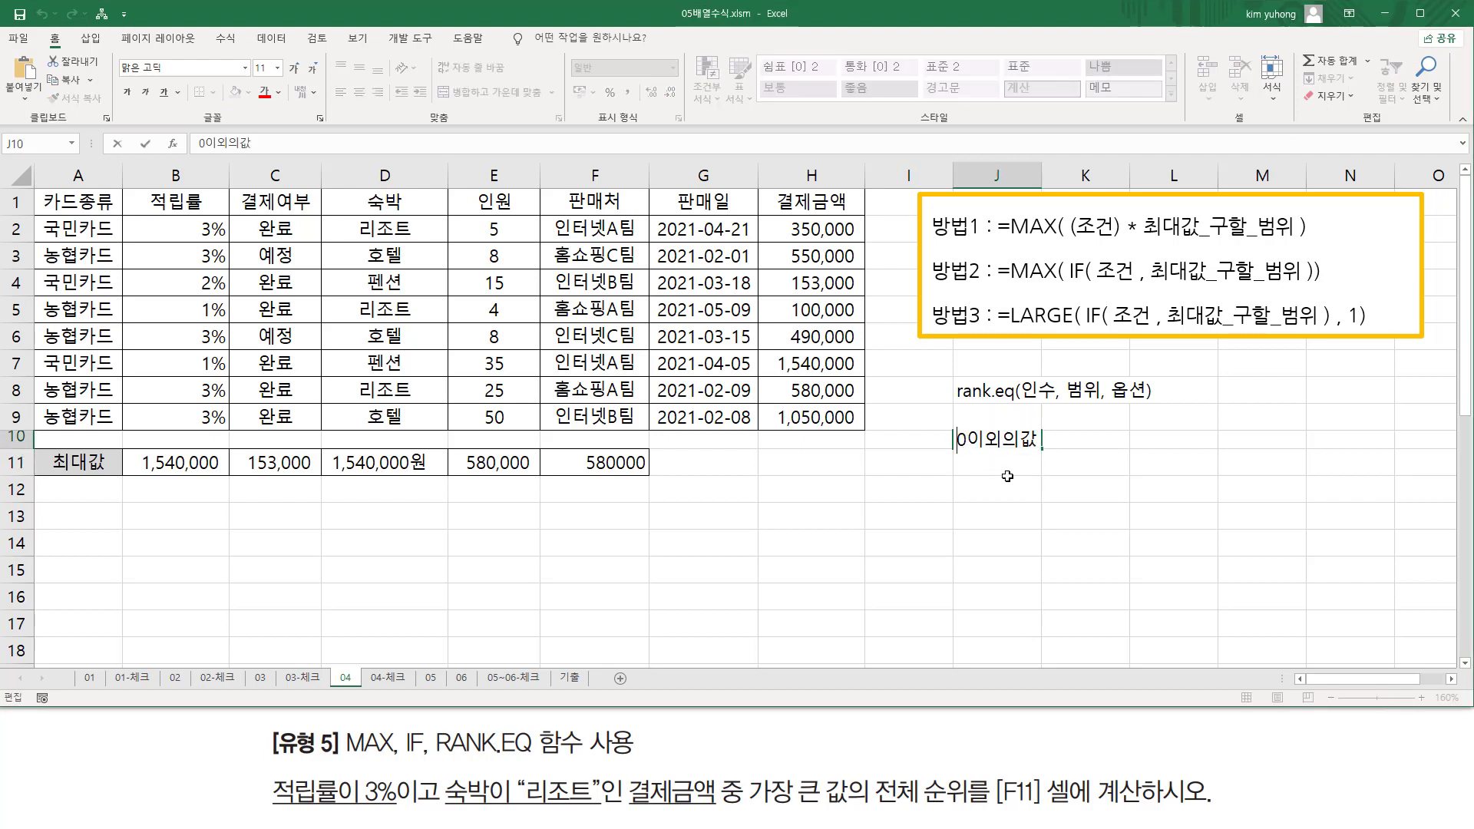
{"action": "type", "text": "1"}
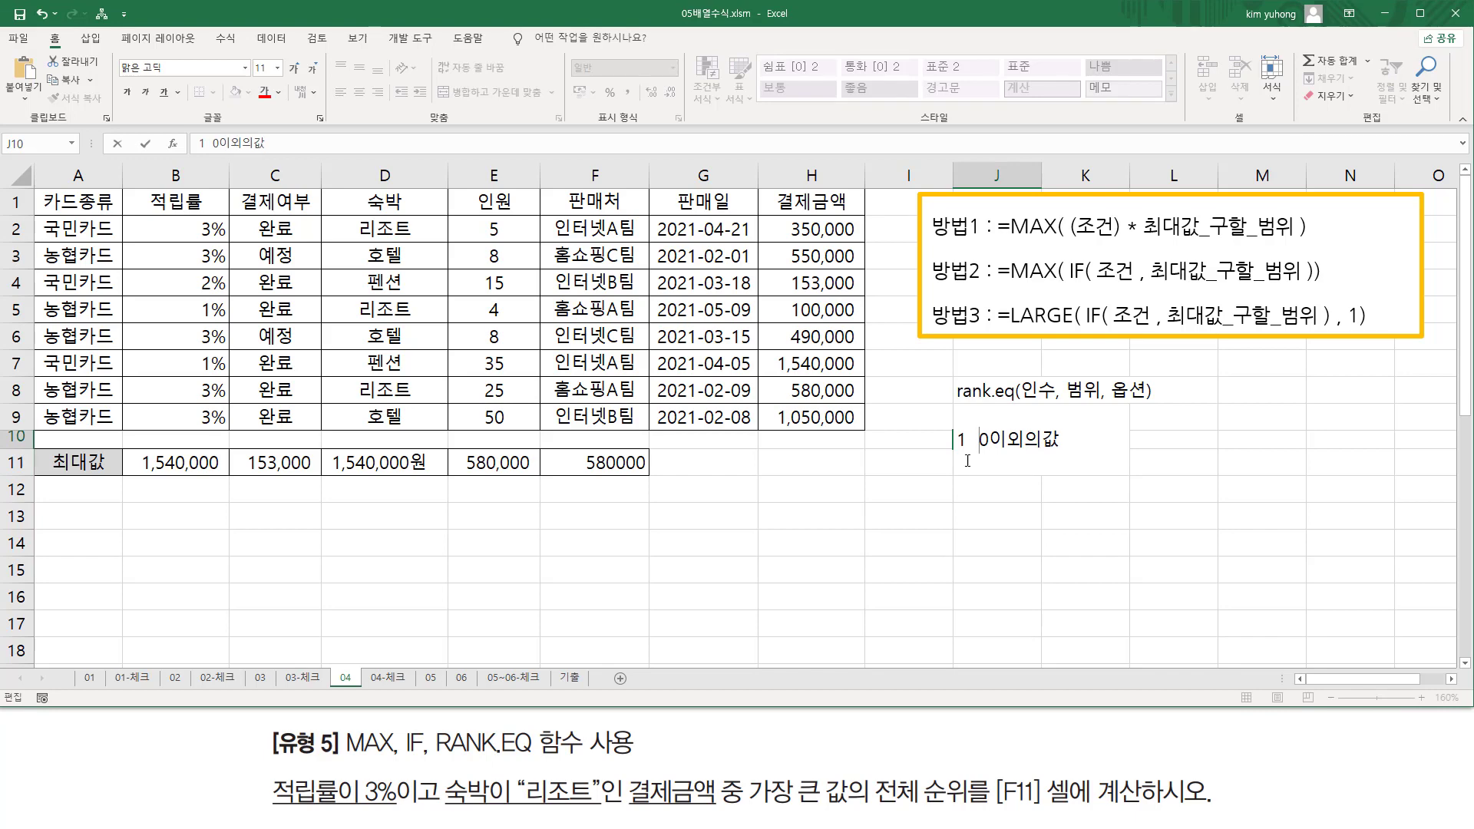
{"action": "left_click", "coordinate": [946, 505]}
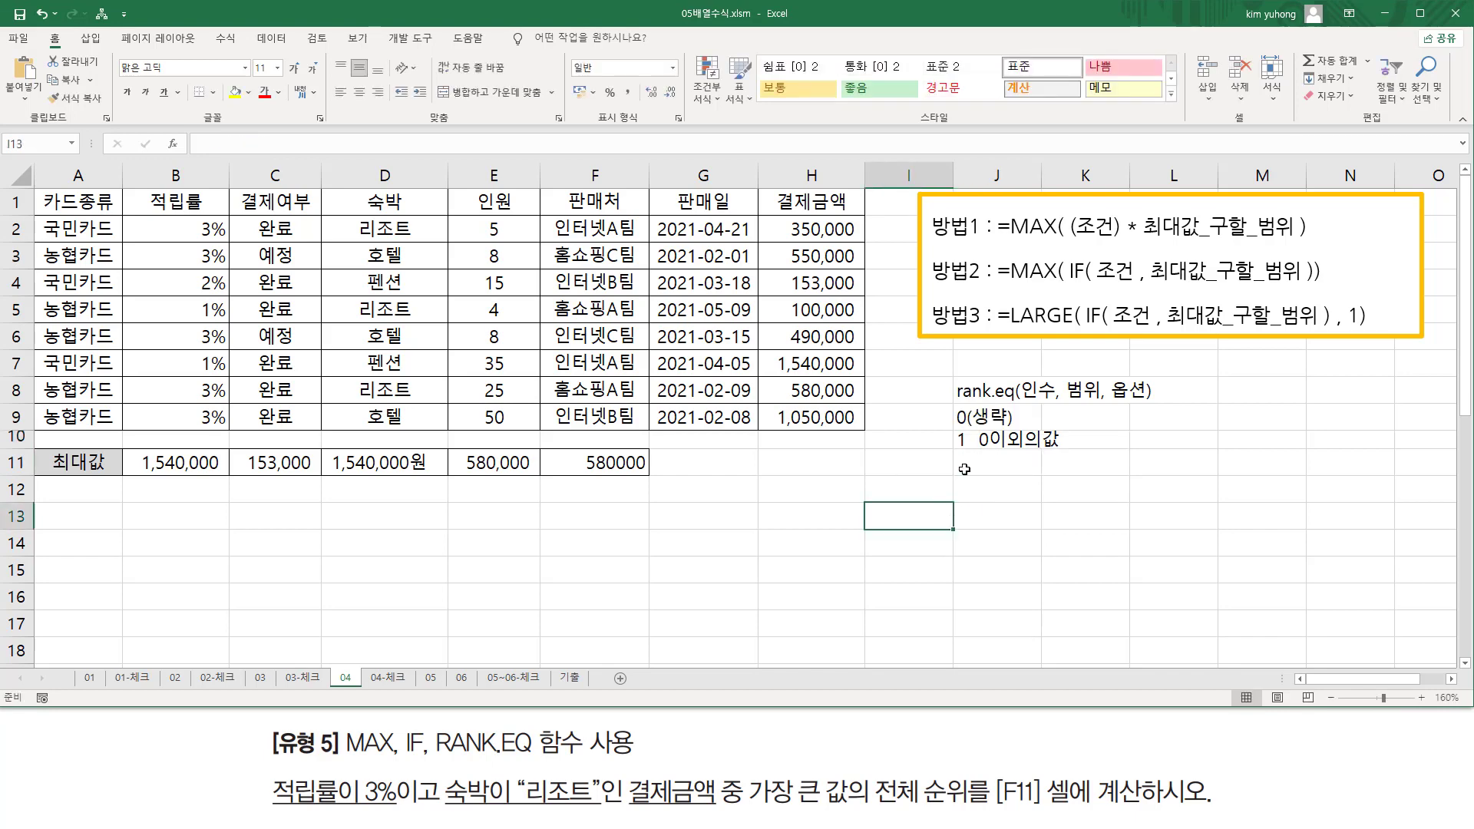
{"action": "double_click", "coordinate": [968, 420]}
{"action": "left_click", "coordinate": [996, 516]}
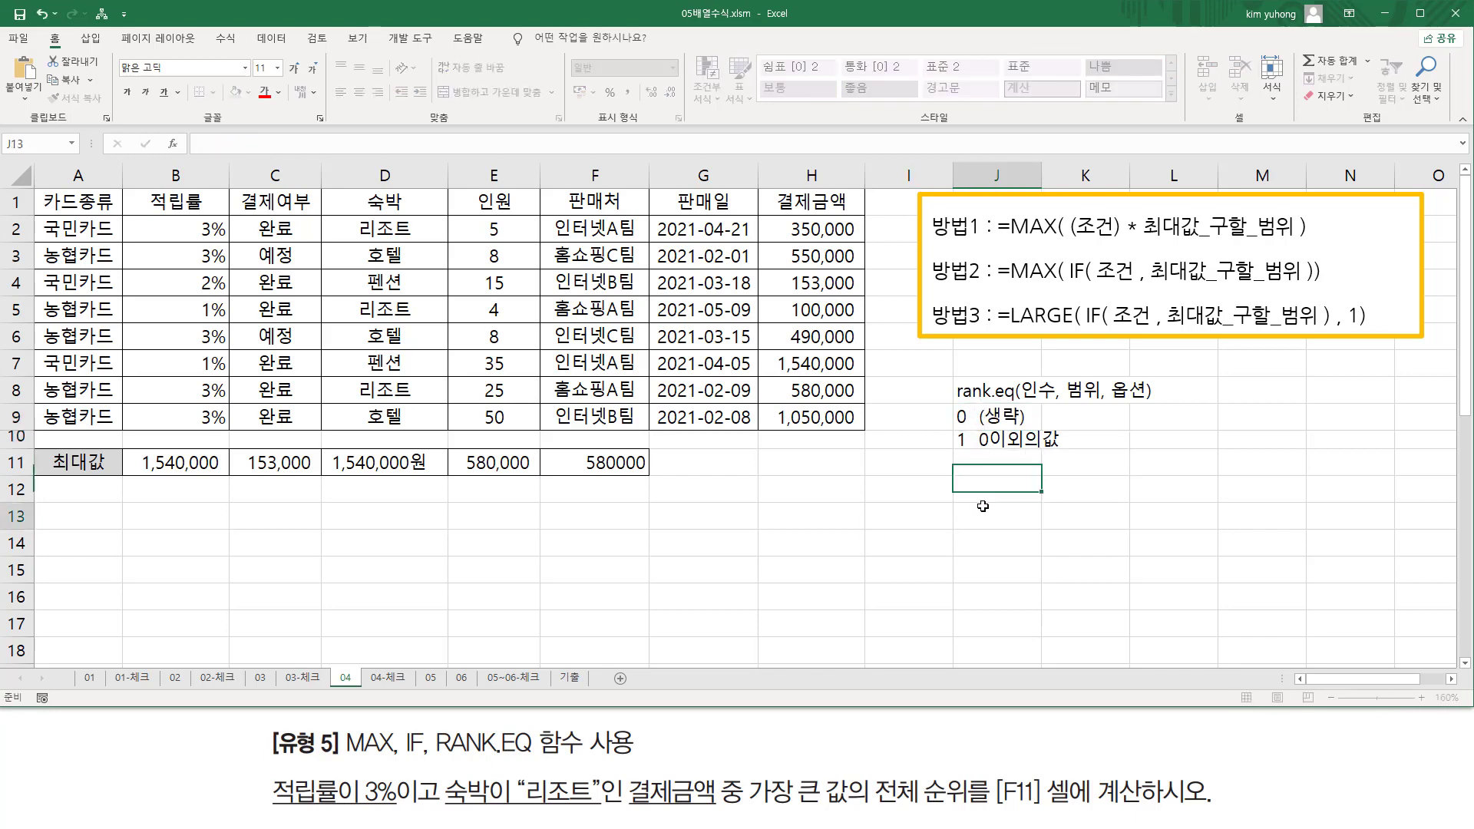
{"action": "key", "text": "ctrl+shift+d"}
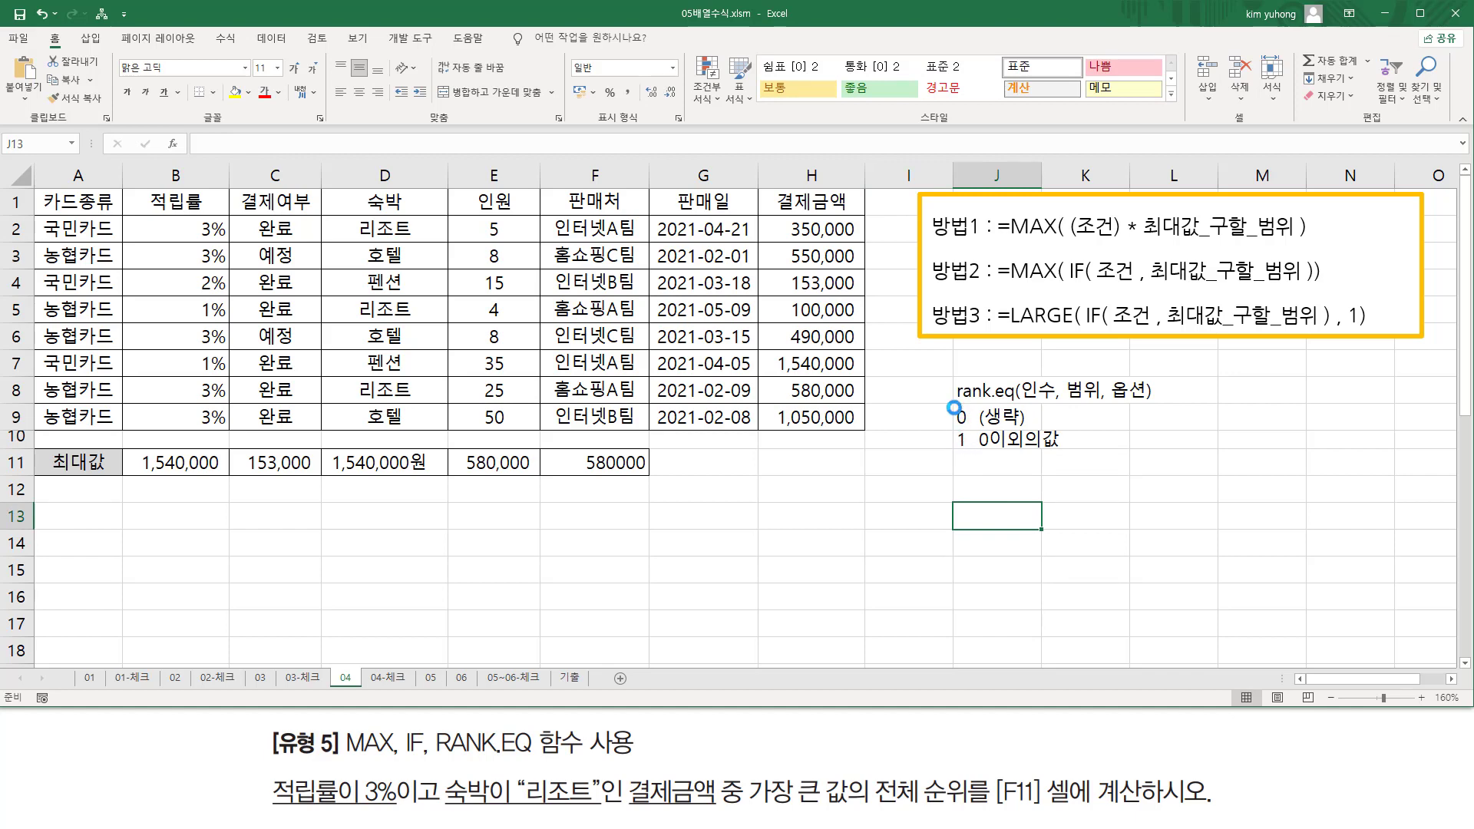
{"action": "left_click_drag", "start_coordinate": [952, 407], "coordinate": [971, 447]}
{"action": "key", "text": "Escape"}
Widen column J slightly and enter the note 내림차순 - 높은수 1등 in K9 beside option 0
{"action": "left_click_drag", "start_coordinate": [1041, 175], "coordinate": [1069, 175]}
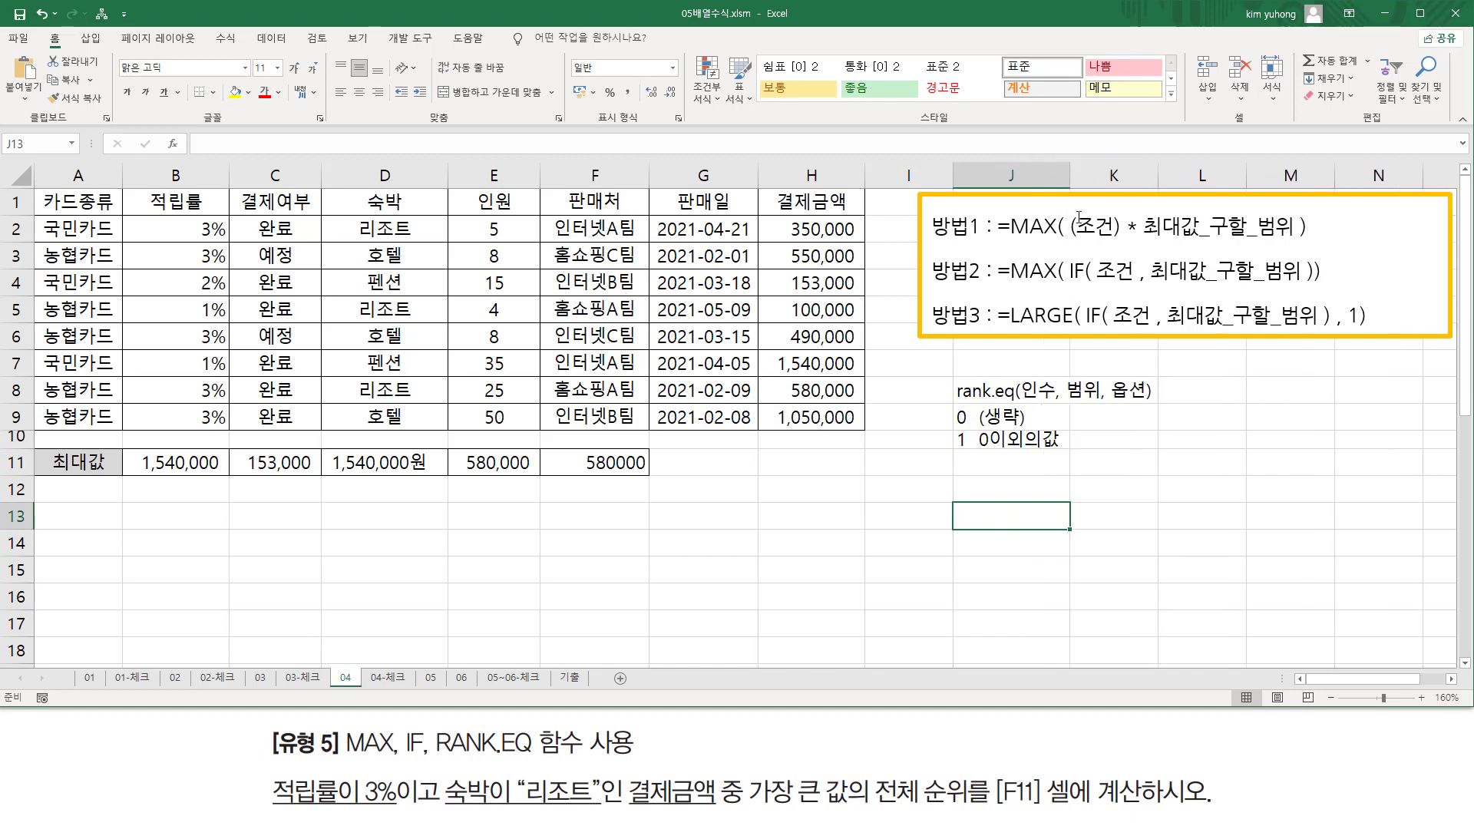
{"action": "left_click", "coordinate": [1108, 416]}
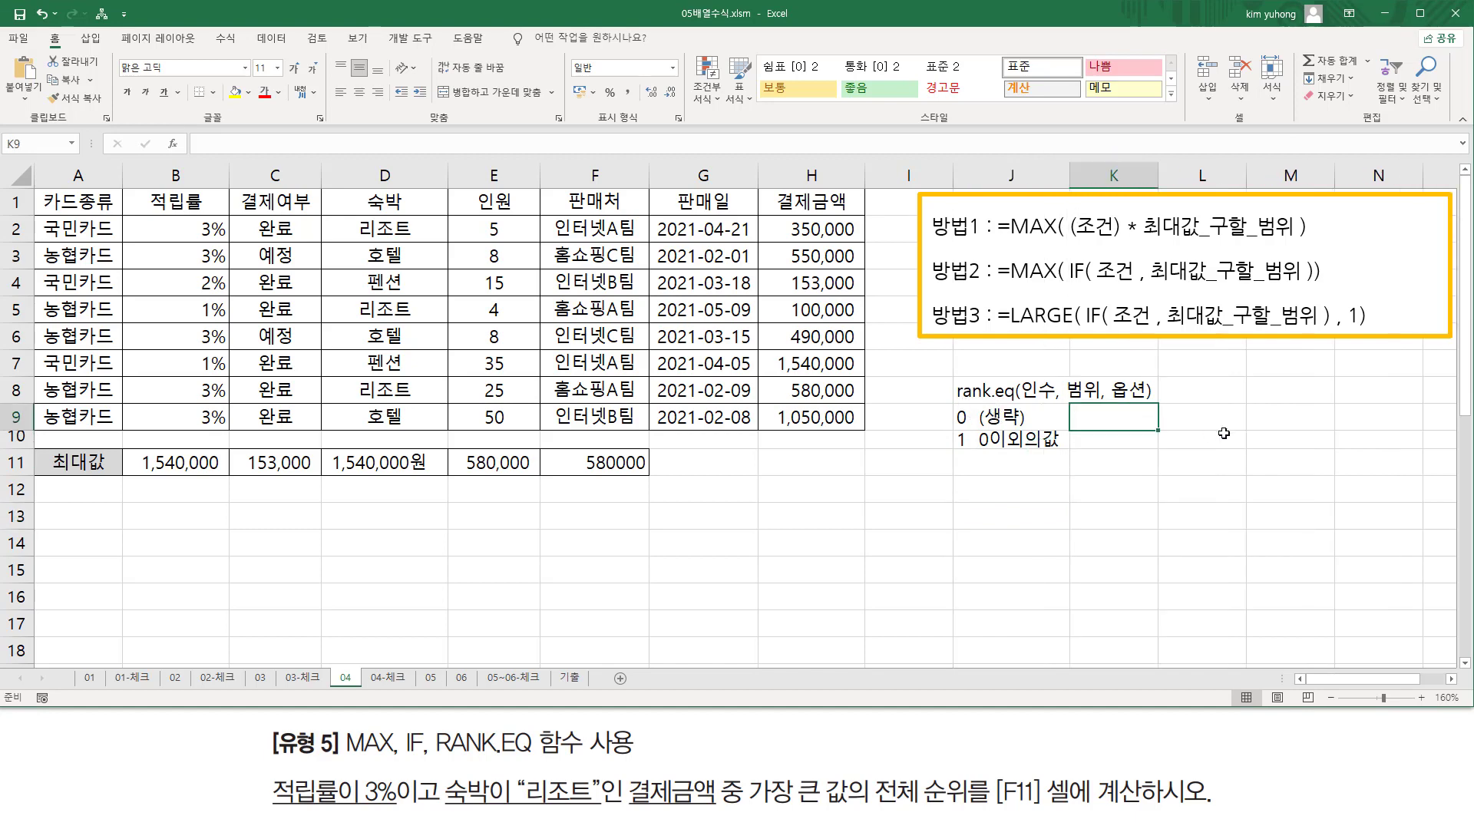
{"action": "type", "text": "내림차"}
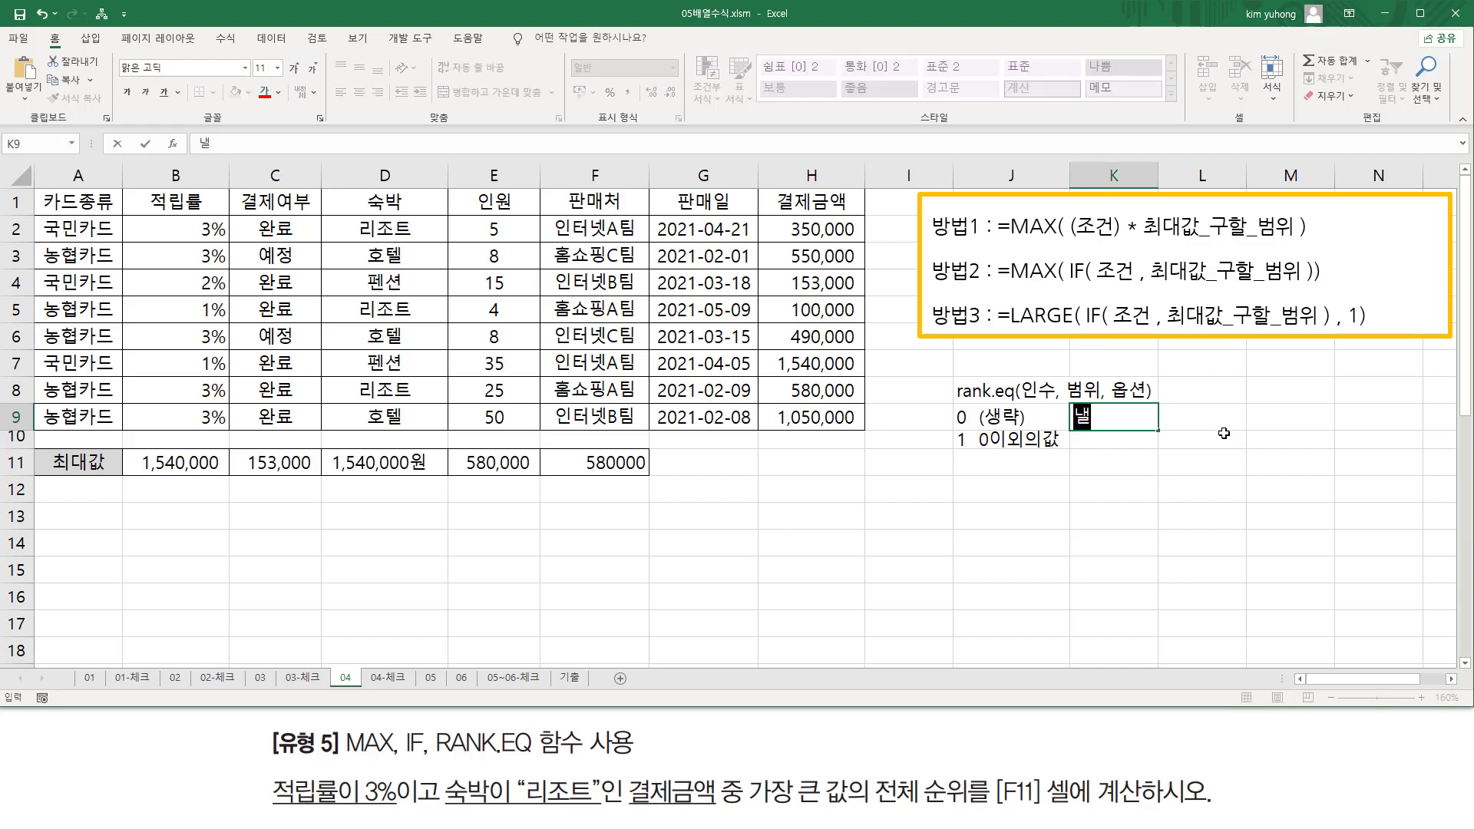
{"action": "type", "text": "순"}
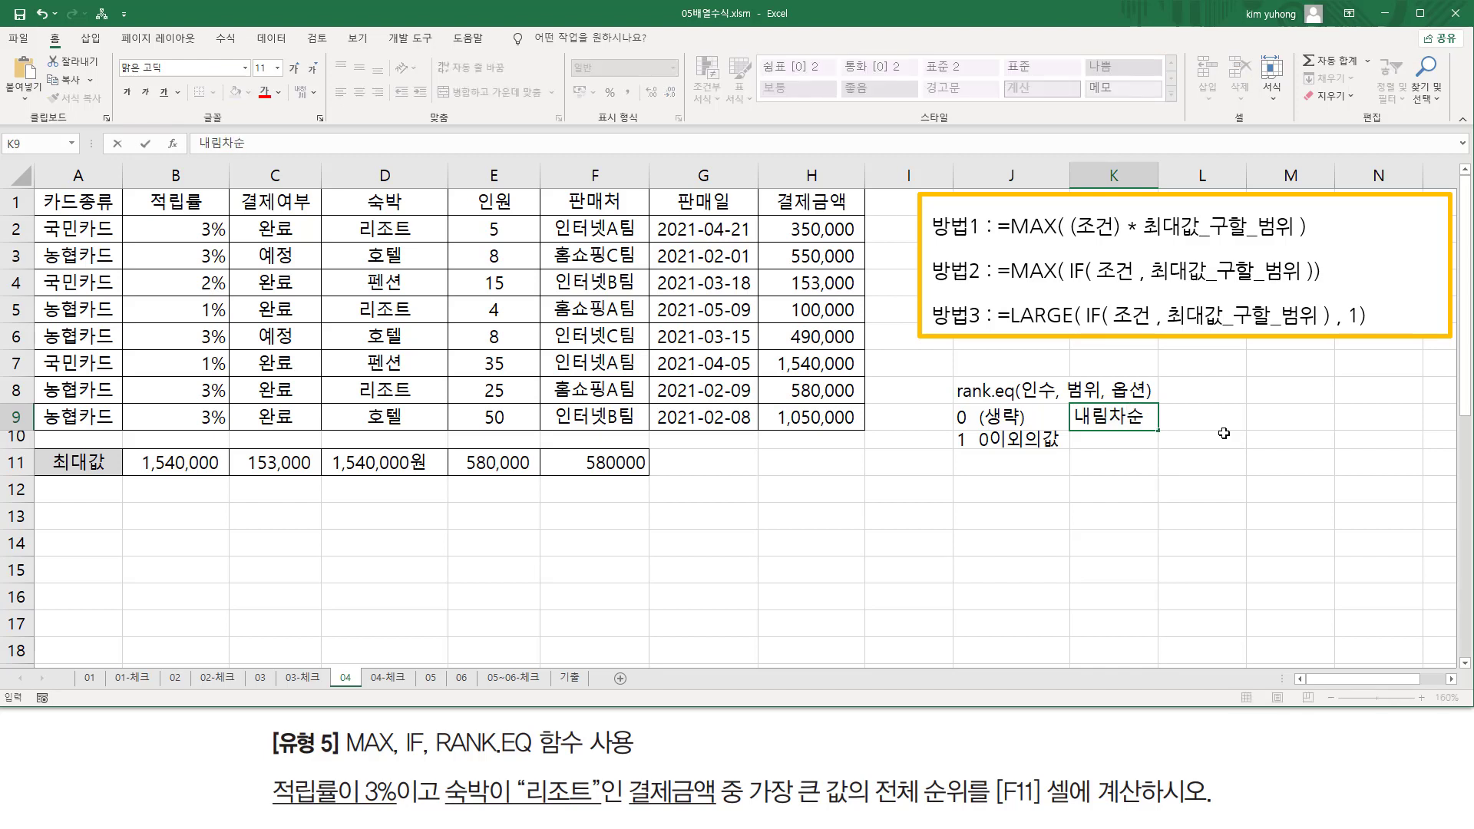
{"action": "type", "text": " - "}
{"action": "type", "text": "높은수"}
{"action": "type", "text": " 1등"}
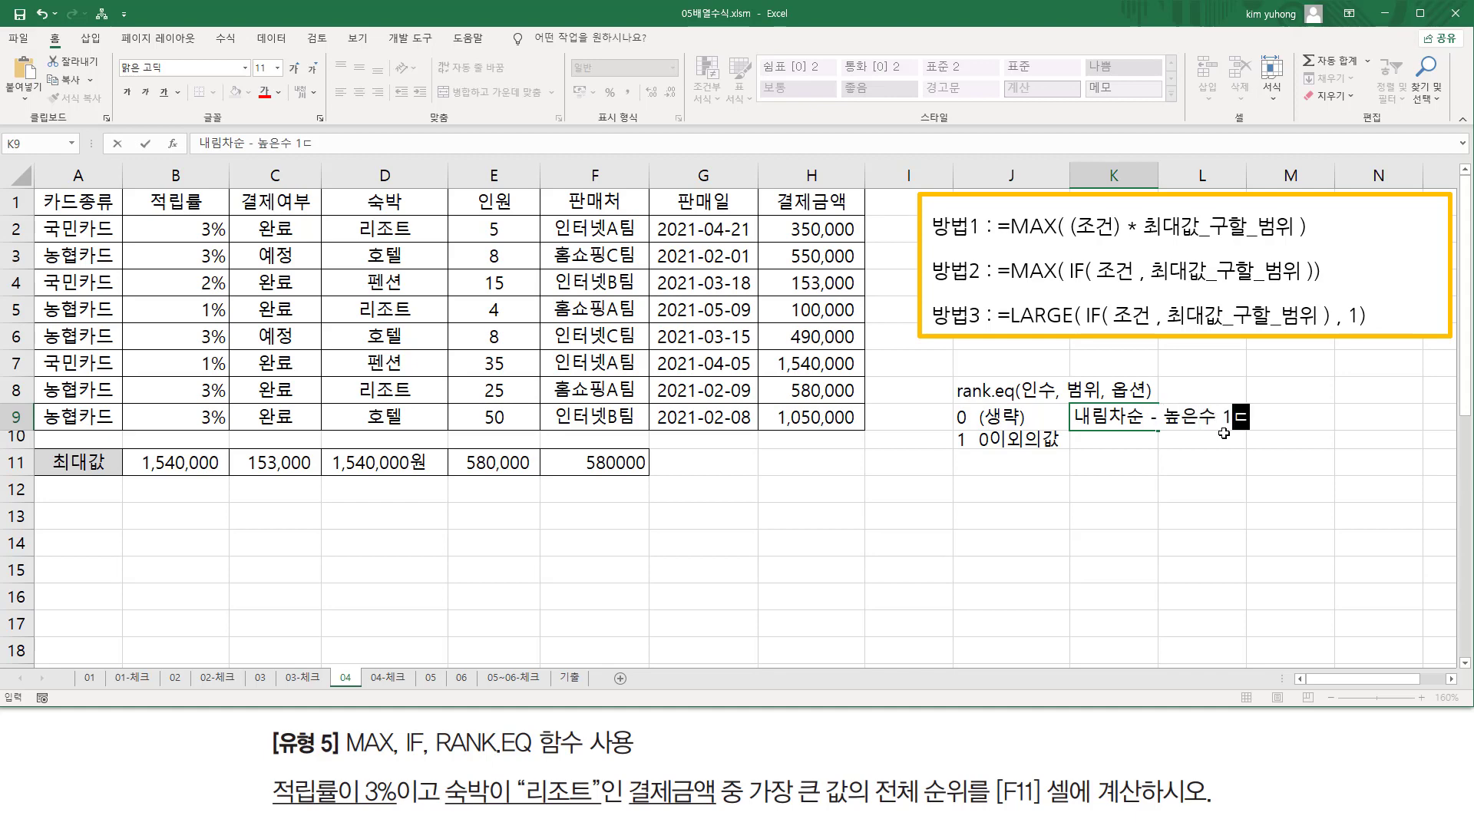
{"action": "key", "text": "Return"}
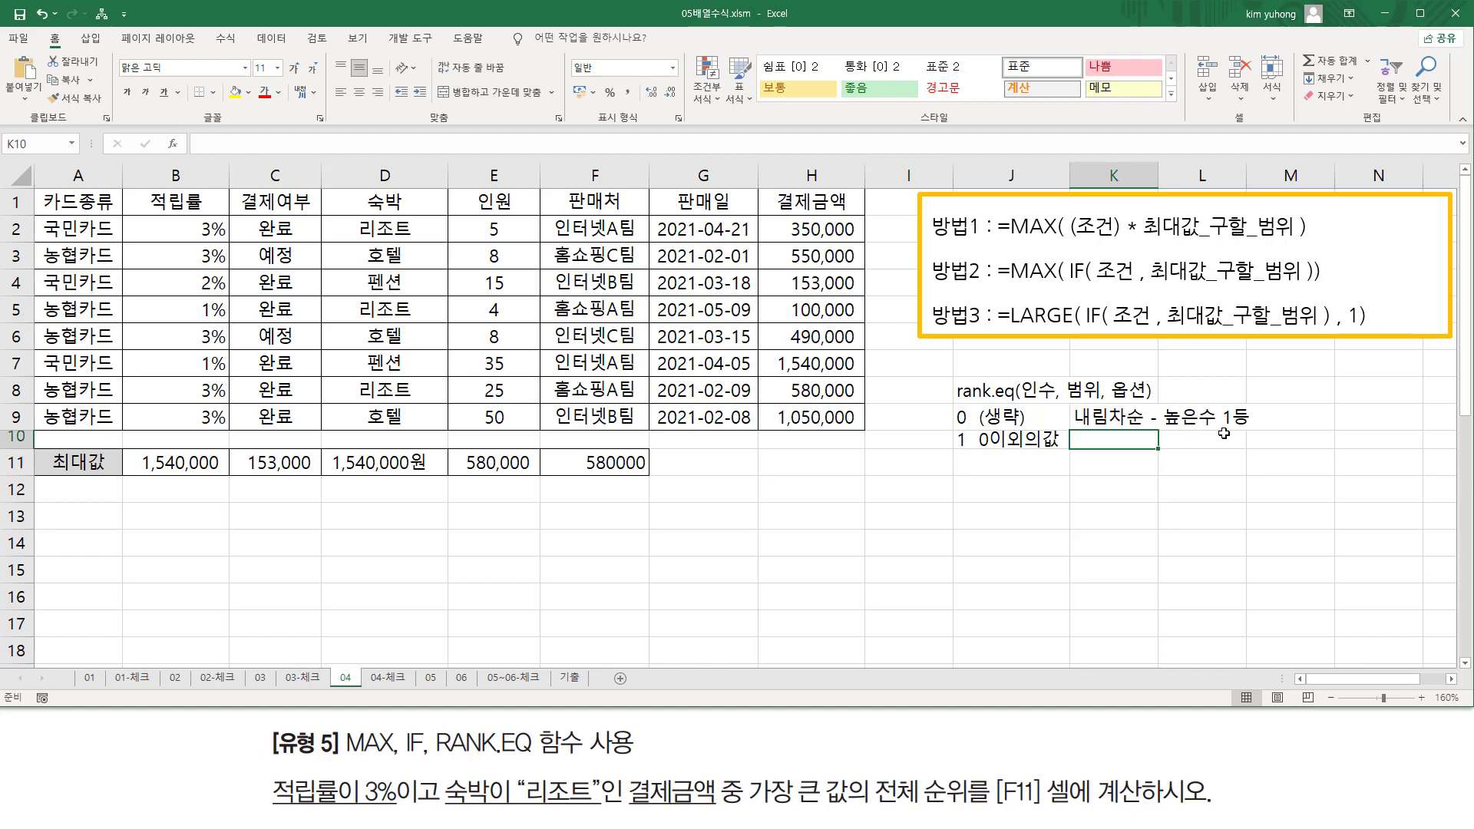
Enter the note 오름차순 - 낮은수 1등 in K10 beside option 1
{"action": "type", "text": "오름"}
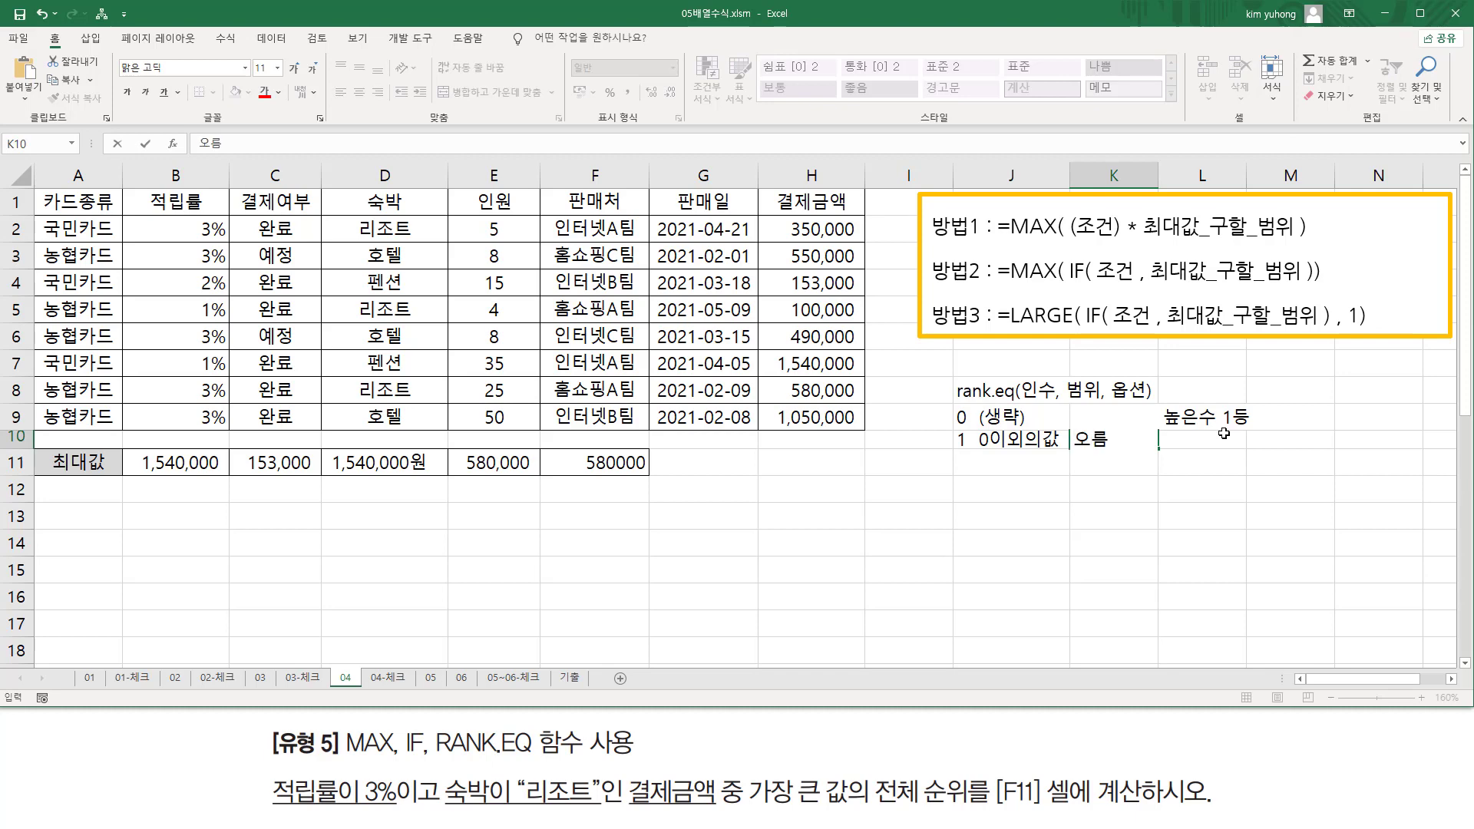
{"action": "type", "text": "차순 - "}
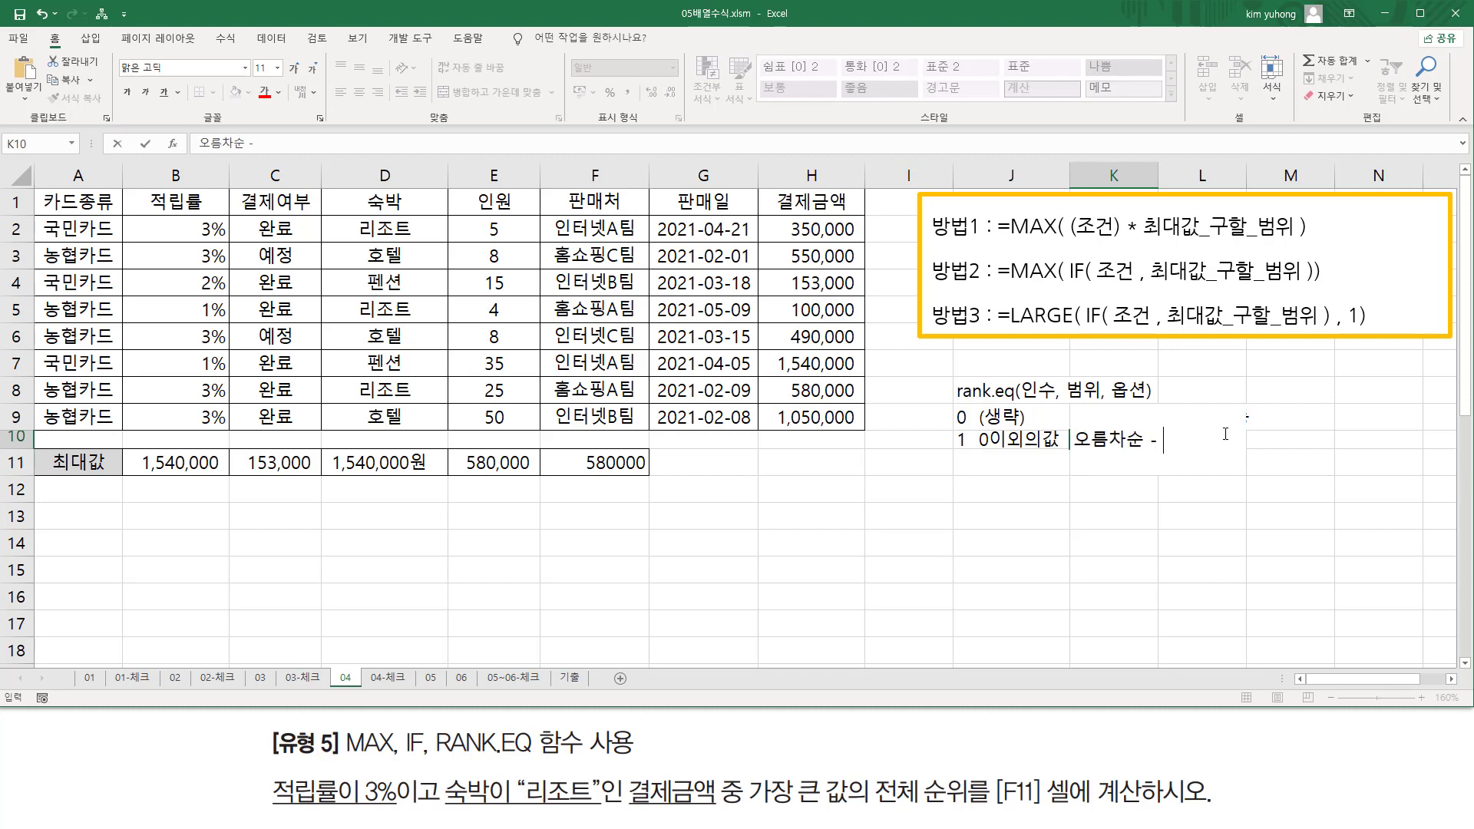
{"action": "type", "text": "낮은수 1등"}
{"action": "key", "text": "Return"}
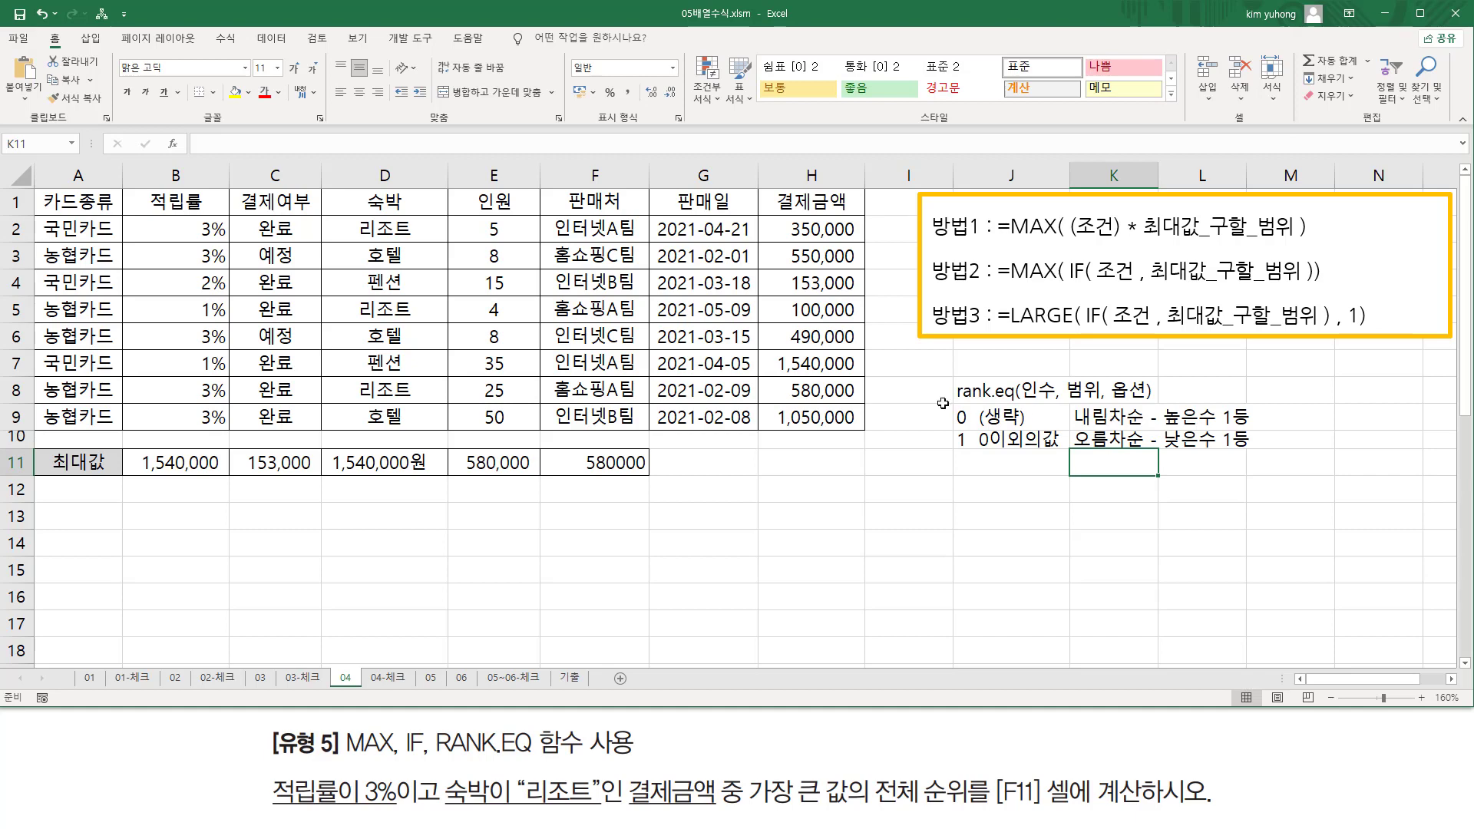
{"action": "left_click_drag", "start_coordinate": [950, 403], "coordinate": [973, 457]}
{"action": "left_click_drag", "start_coordinate": [1112, 398], "coordinate": [1144, 399]}
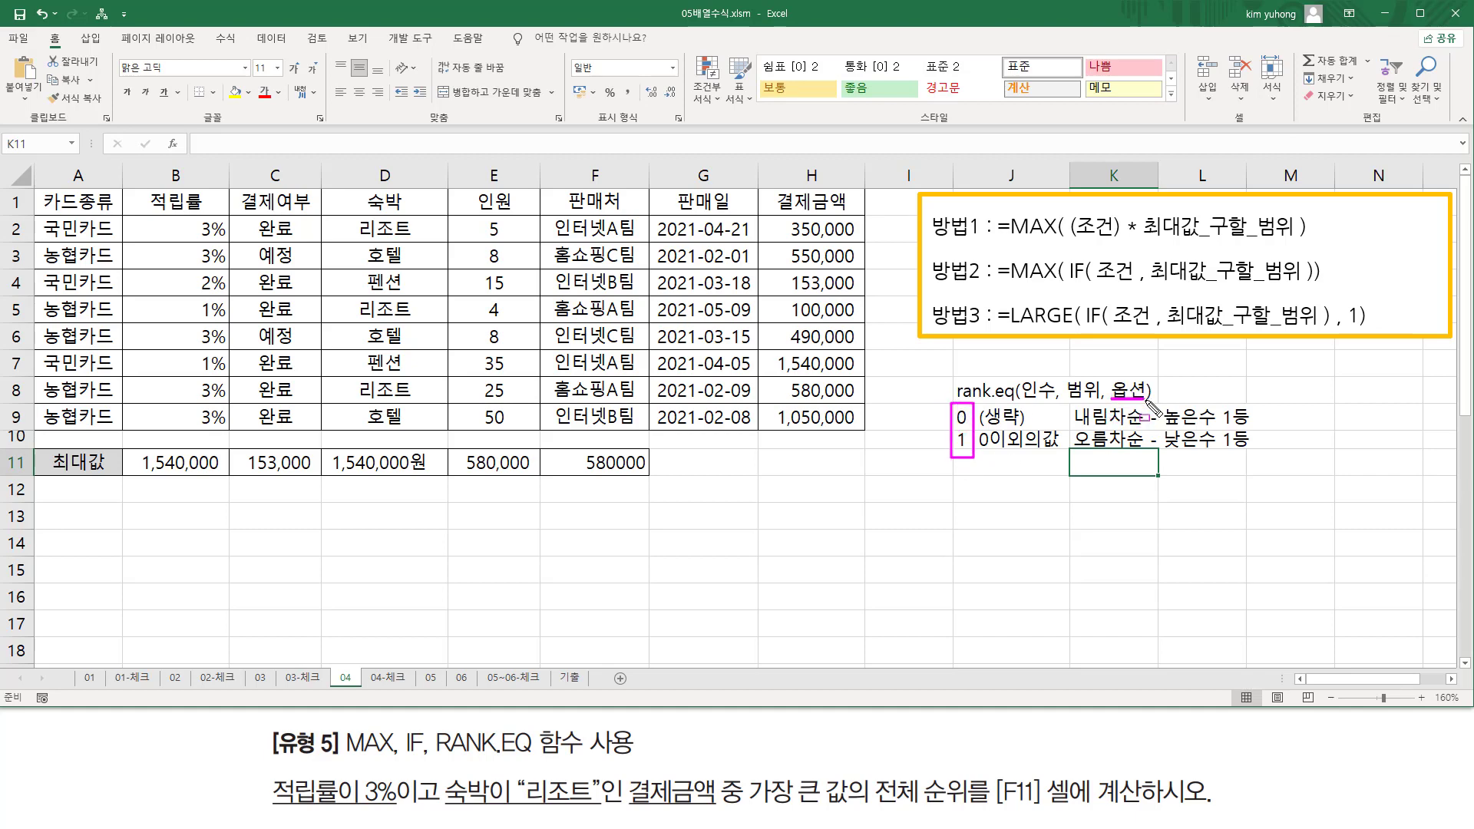
{"action": "left_click_drag", "start_coordinate": [981, 425], "coordinate": [1029, 424]}
{"action": "left_click_drag", "start_coordinate": [1164, 425], "coordinate": [1262, 425]}
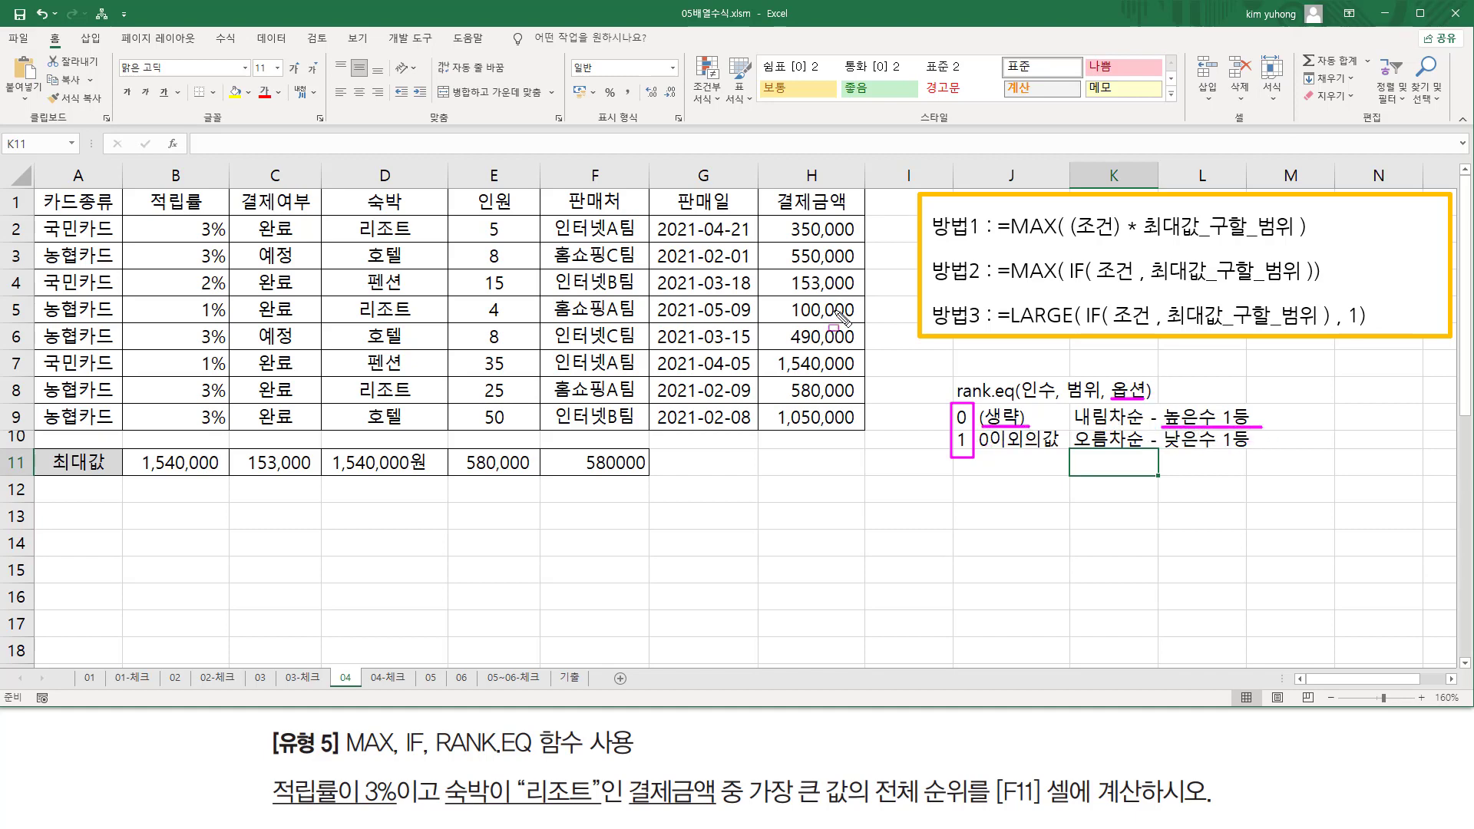
{"action": "mouse_move", "coordinate": [766, 215]}
{"action": "left_mouse_down"}
{"action": "mouse_move", "coordinate": [766, 265]}
{"action": "mouse_move", "coordinate": [858, 431]}
{"action": "left_mouse_up"}
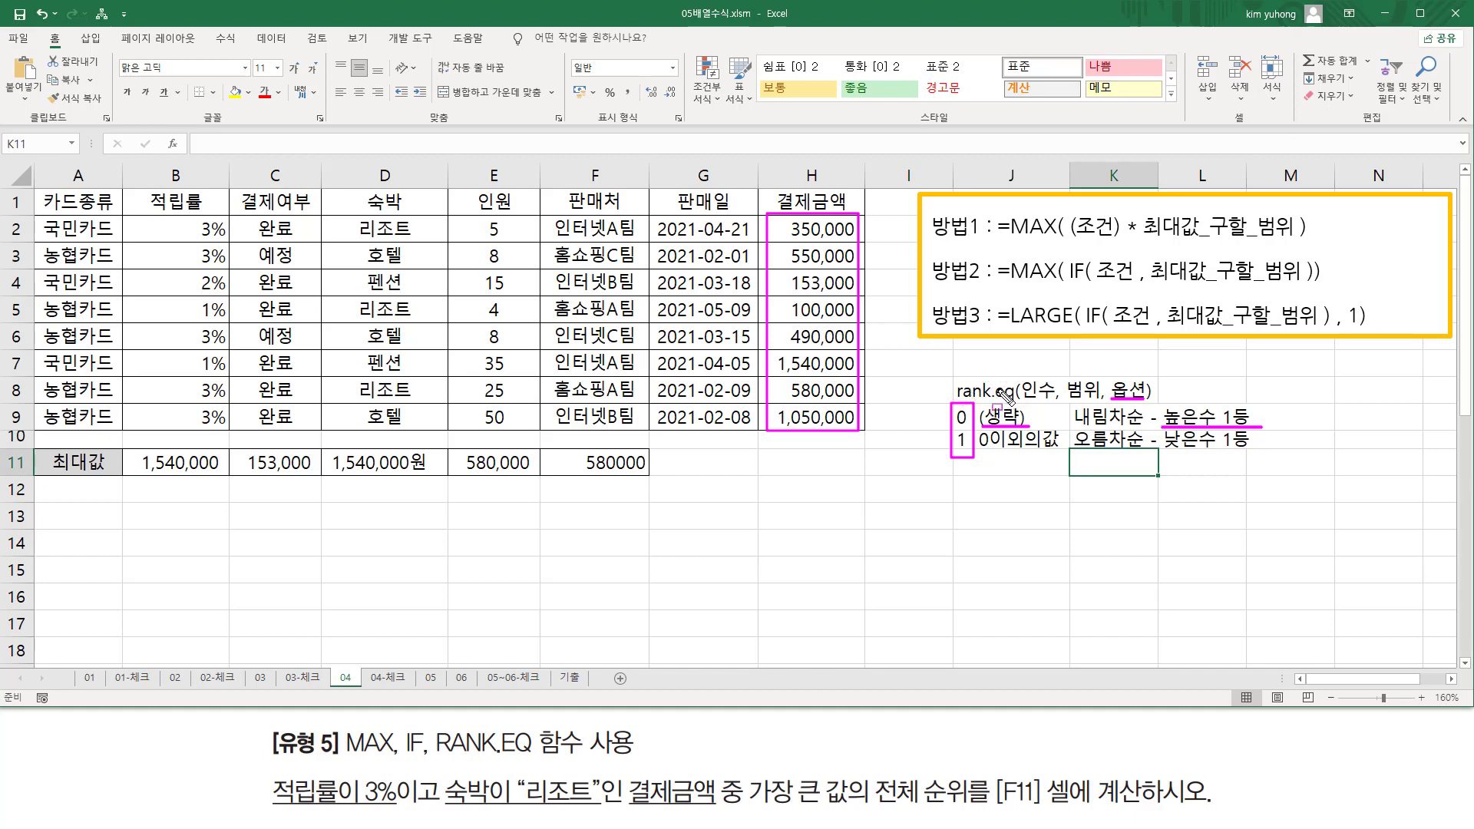
{"action": "key", "text": "Escape"}
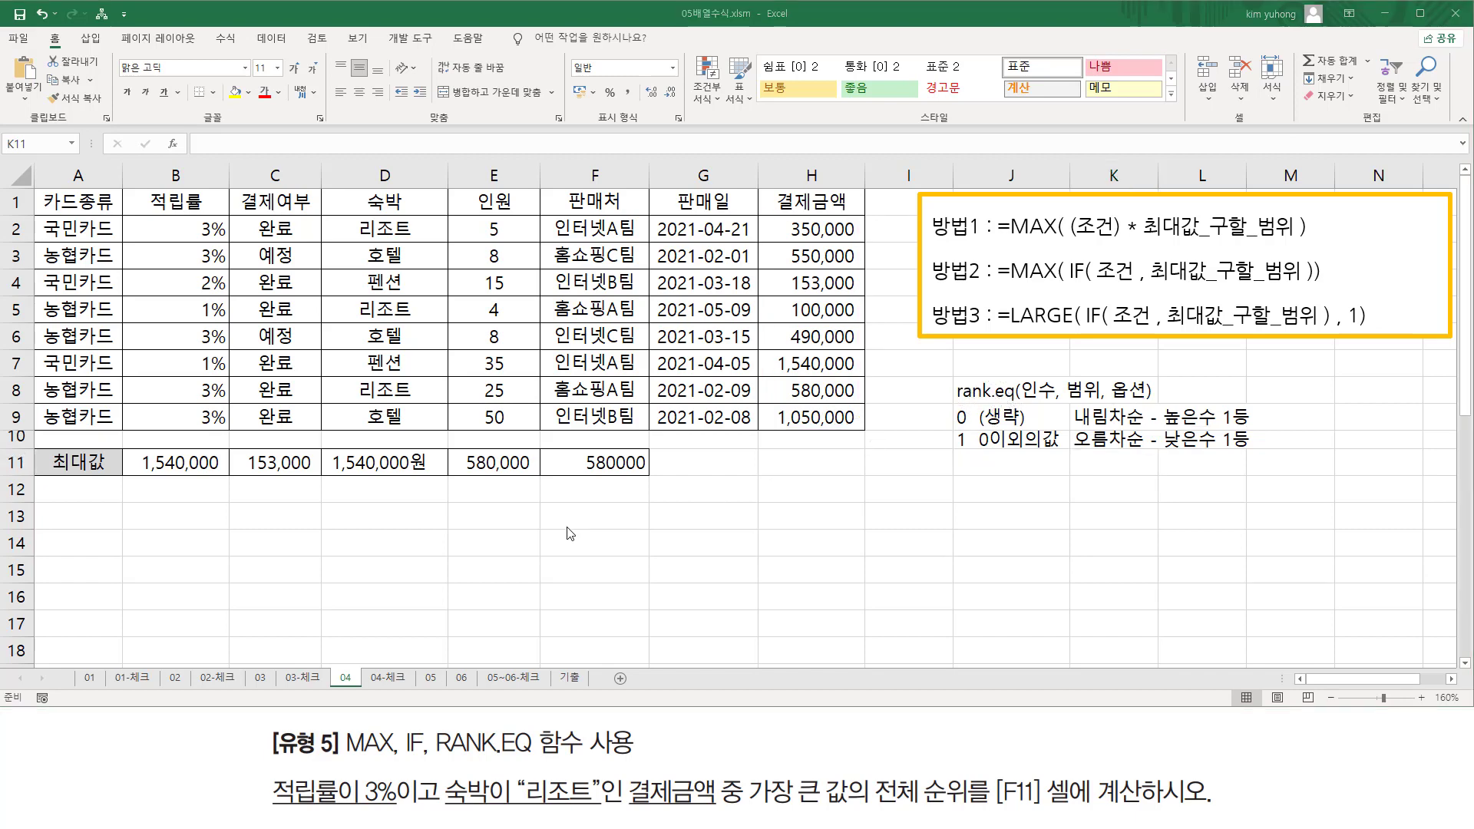
{"action": "left_click", "coordinate": [582, 461]}
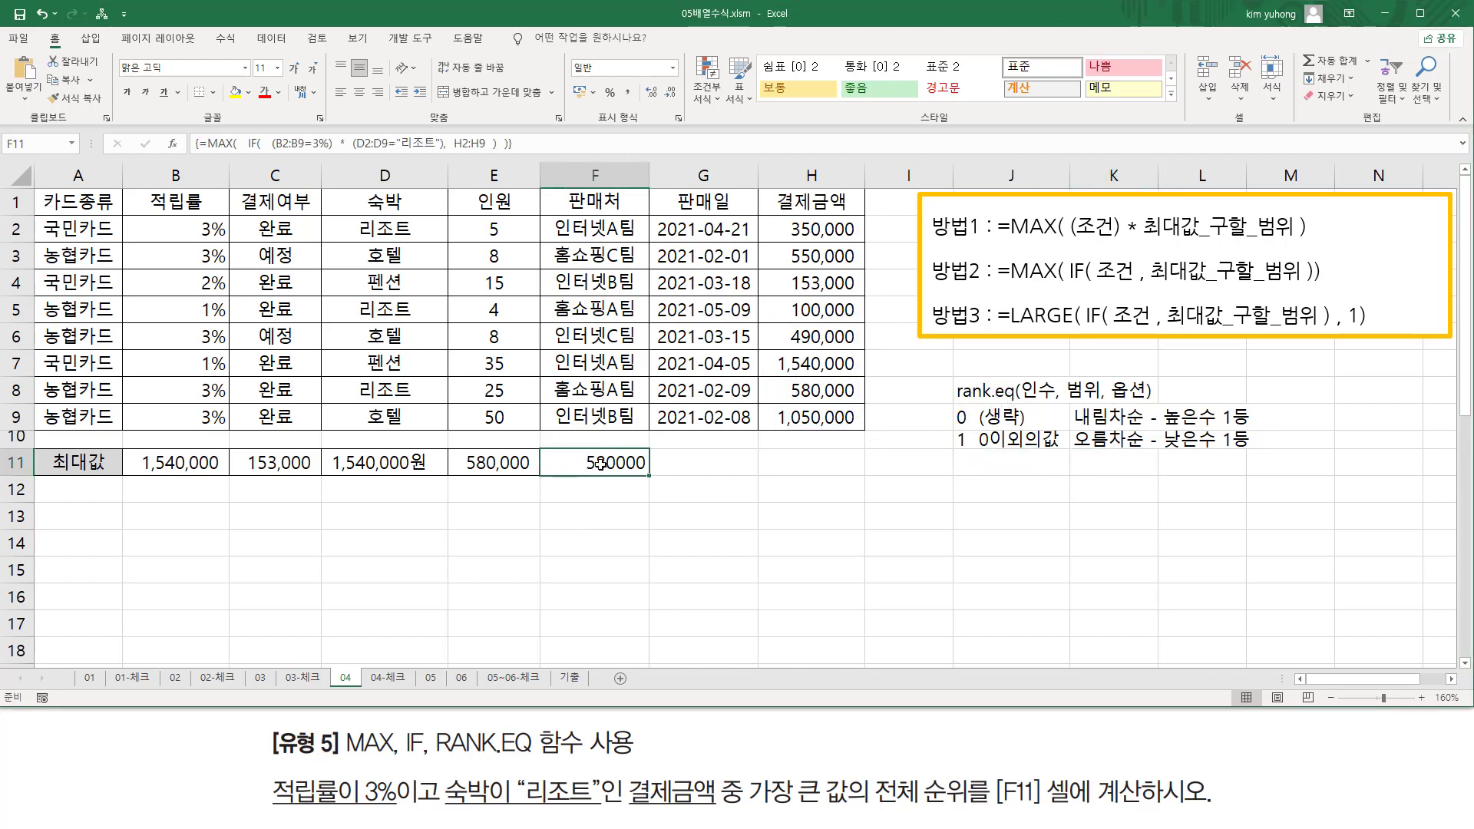
{"action": "left_click_drag", "start_coordinate": [581, 450], "coordinate": [642, 476]}
{"action": "left_click_drag", "start_coordinate": [767, 214], "coordinate": [861, 430]}
{"action": "key", "text": "Escape"}
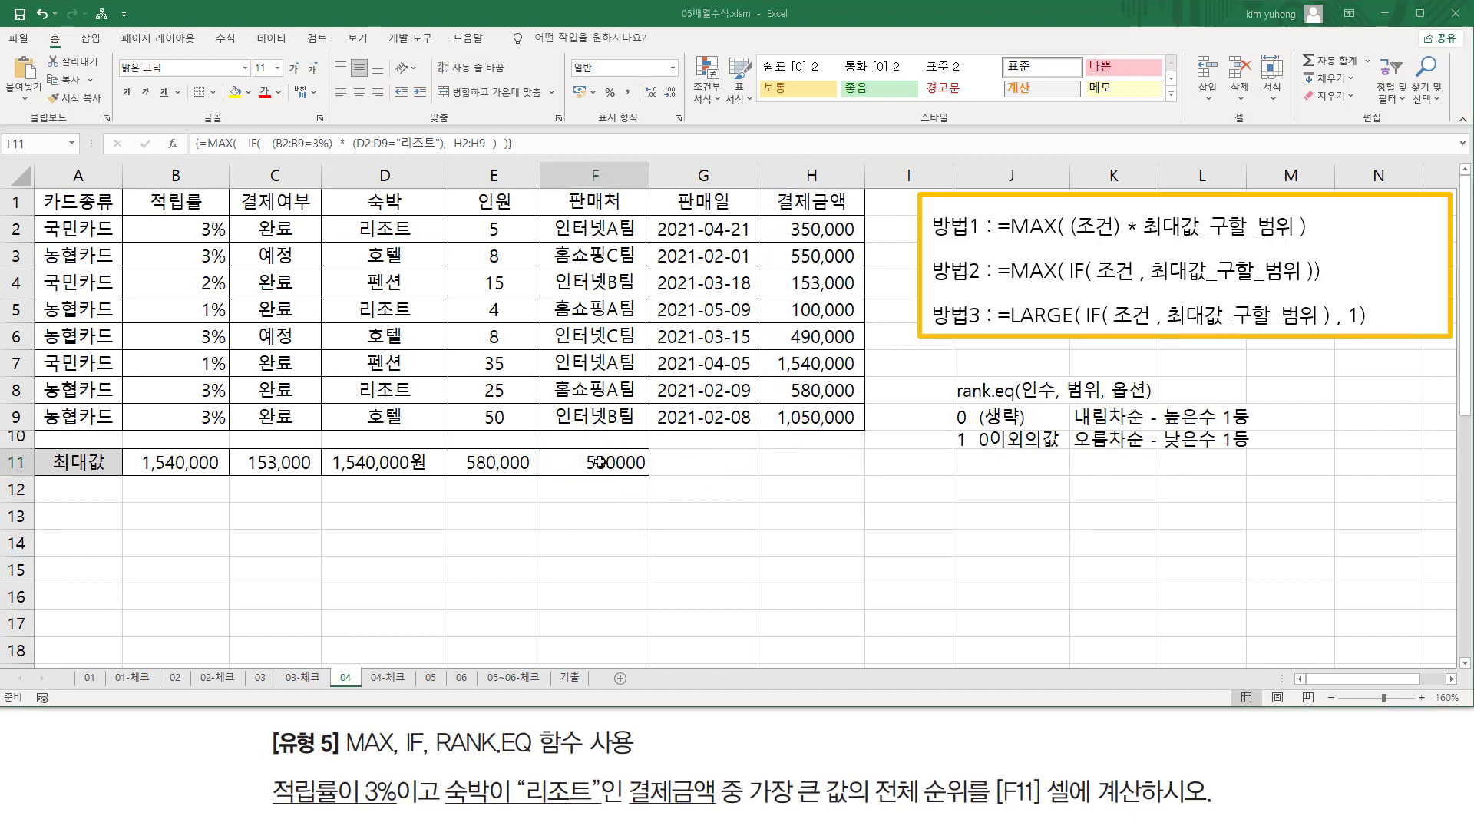
Copy the whole MAX(IF(...)) expression in F11's formula and delete it from the cell, keeping only the equals sign
{"action": "left_click", "coordinate": [599, 461]}
{"action": "double_click", "coordinate": [598, 461]}
{"action": "left_click_drag", "start_coordinate": [555, 462], "coordinate": [1253, 462]}
{"action": "key", "text": "ctrl+c"}
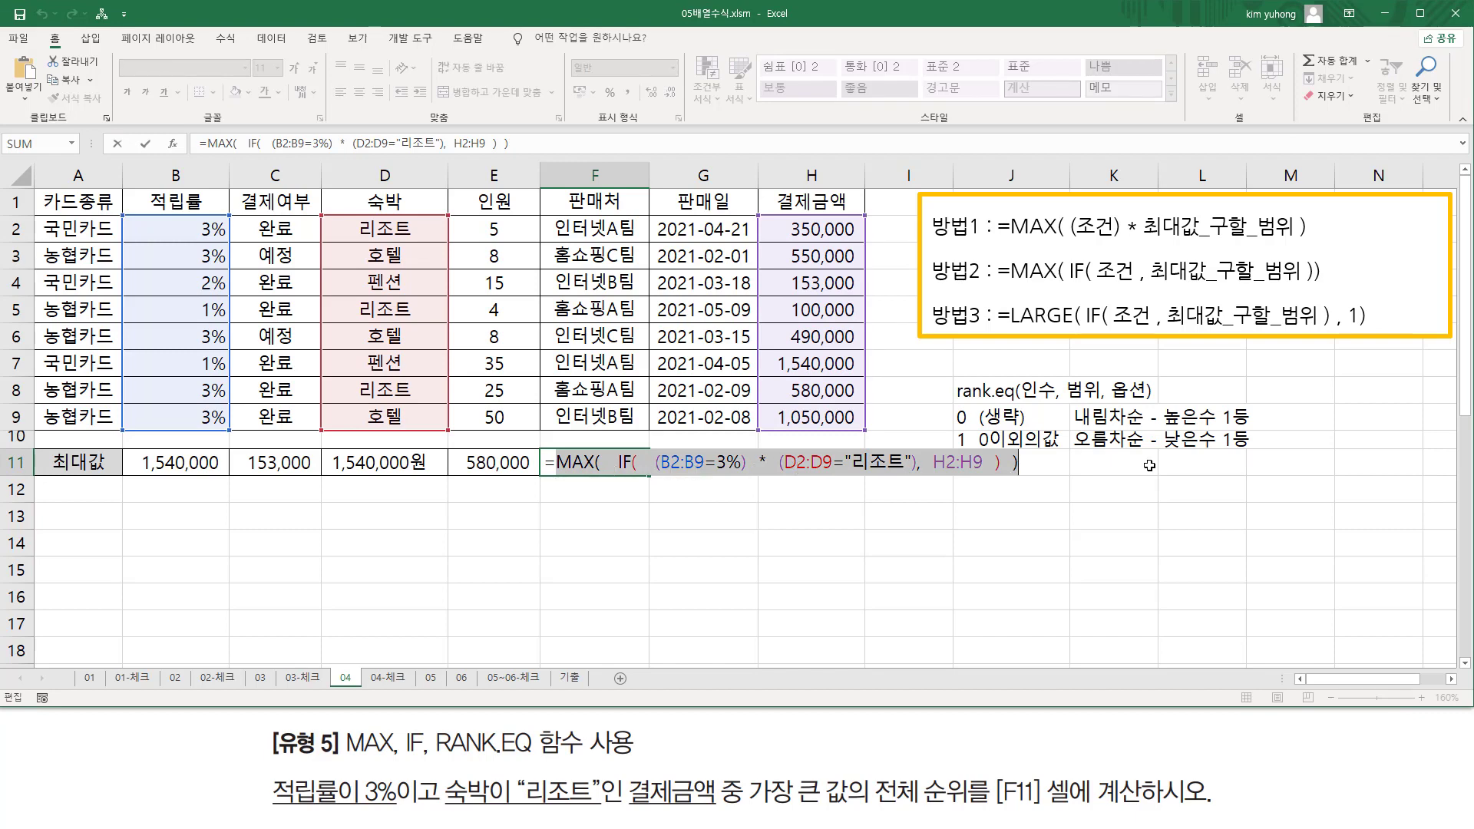
{"action": "key", "text": "BackSpace"}
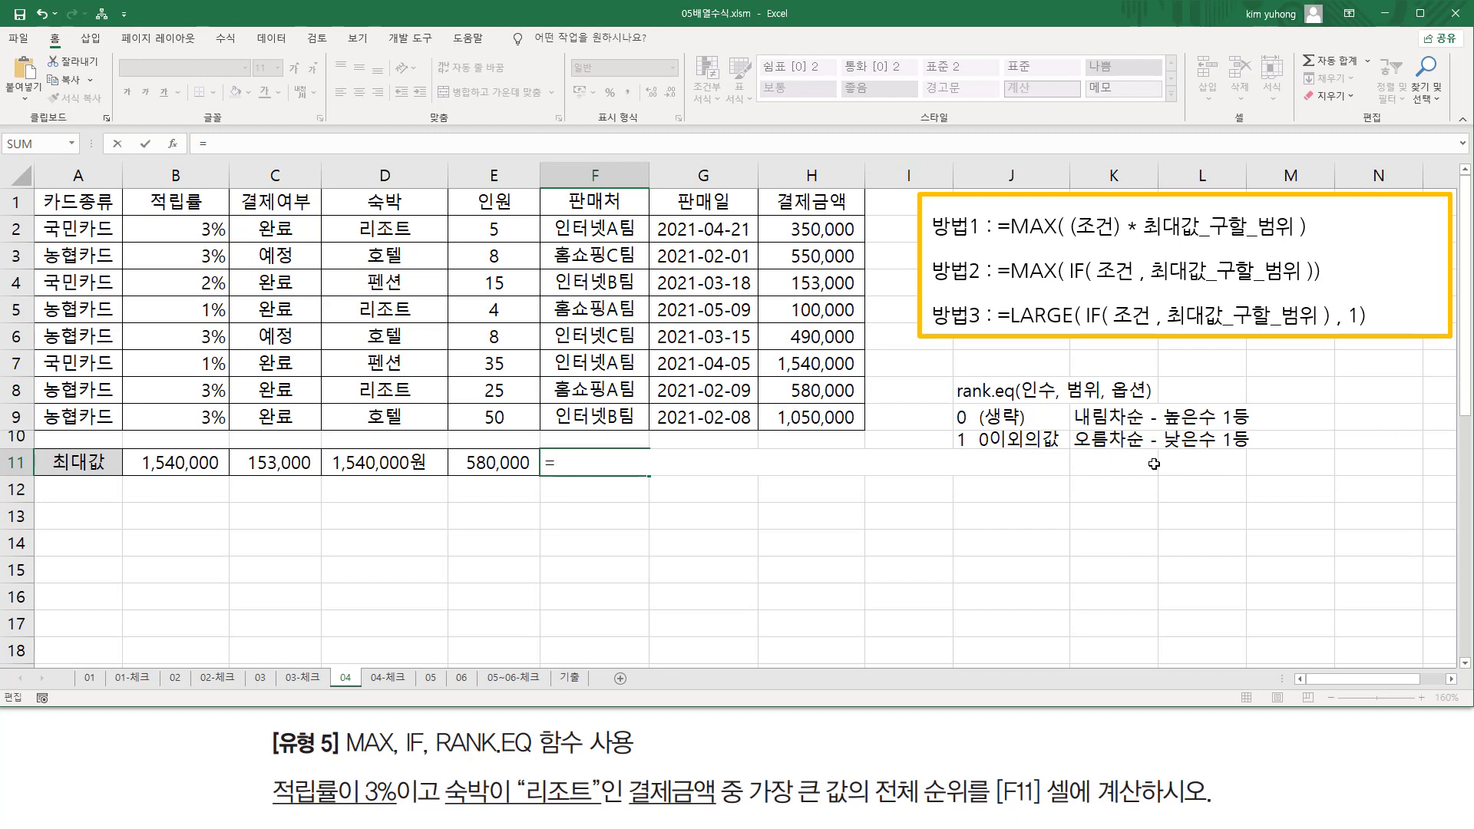
Start F11's formula with RANK.EQ and paste the copied MAX(IF(...)) expression as its number argument
{"action": "type", "text": "ra"}
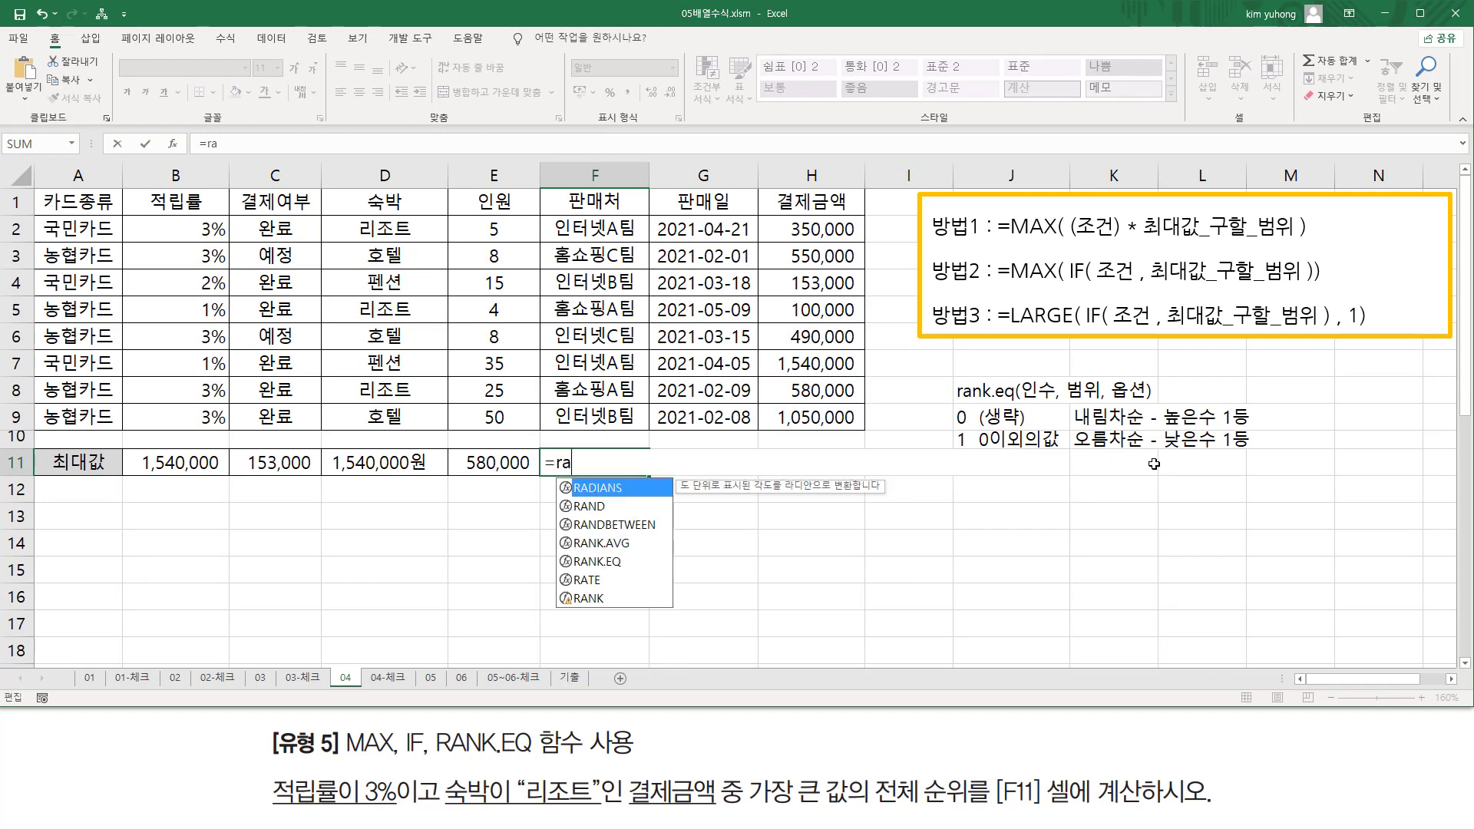
{"action": "type", "text": "nk.e"}
{"action": "key", "text": "Tab"}
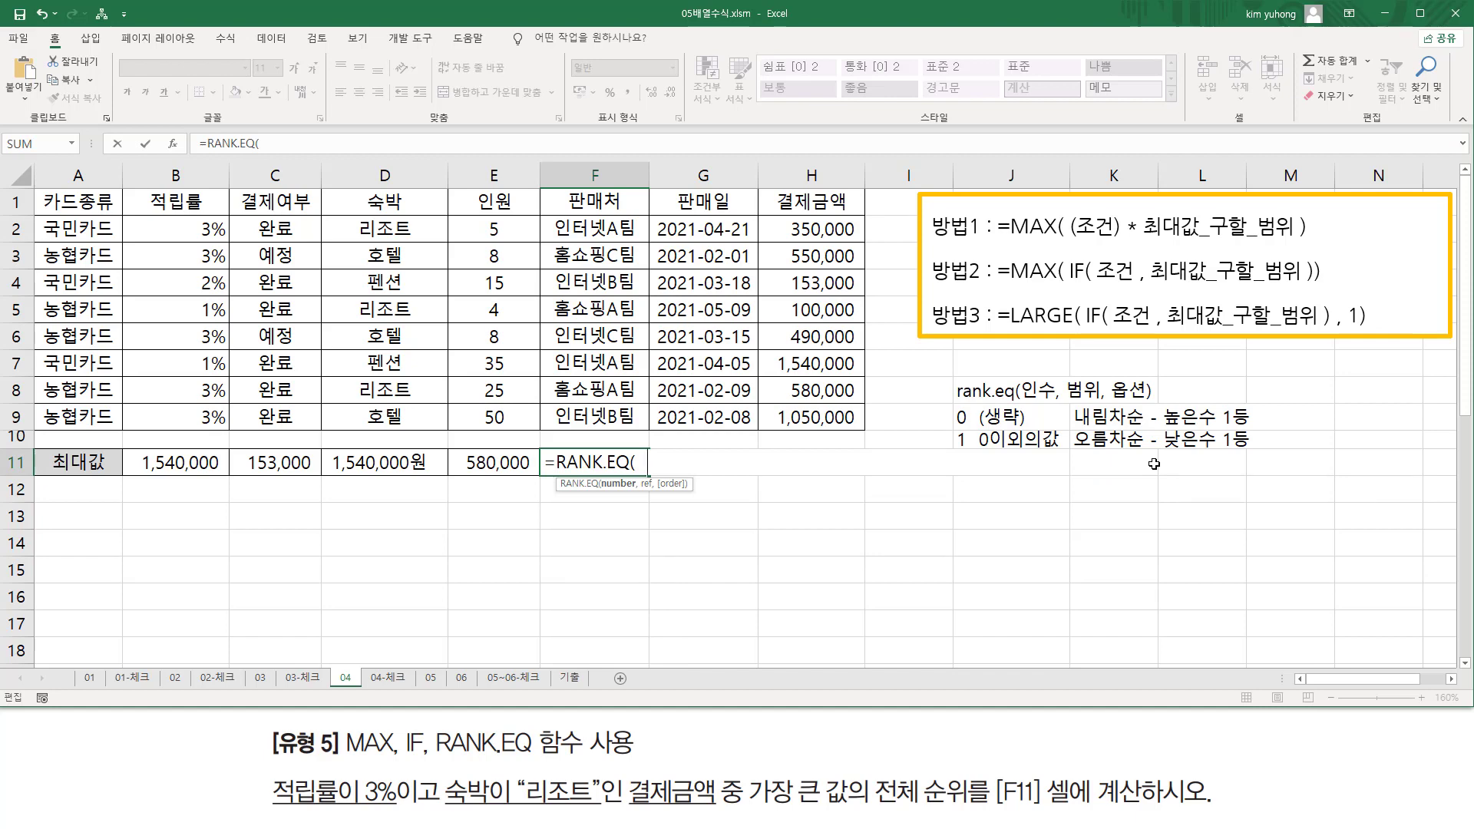
{"action": "key", "text": "ctrl+v"}
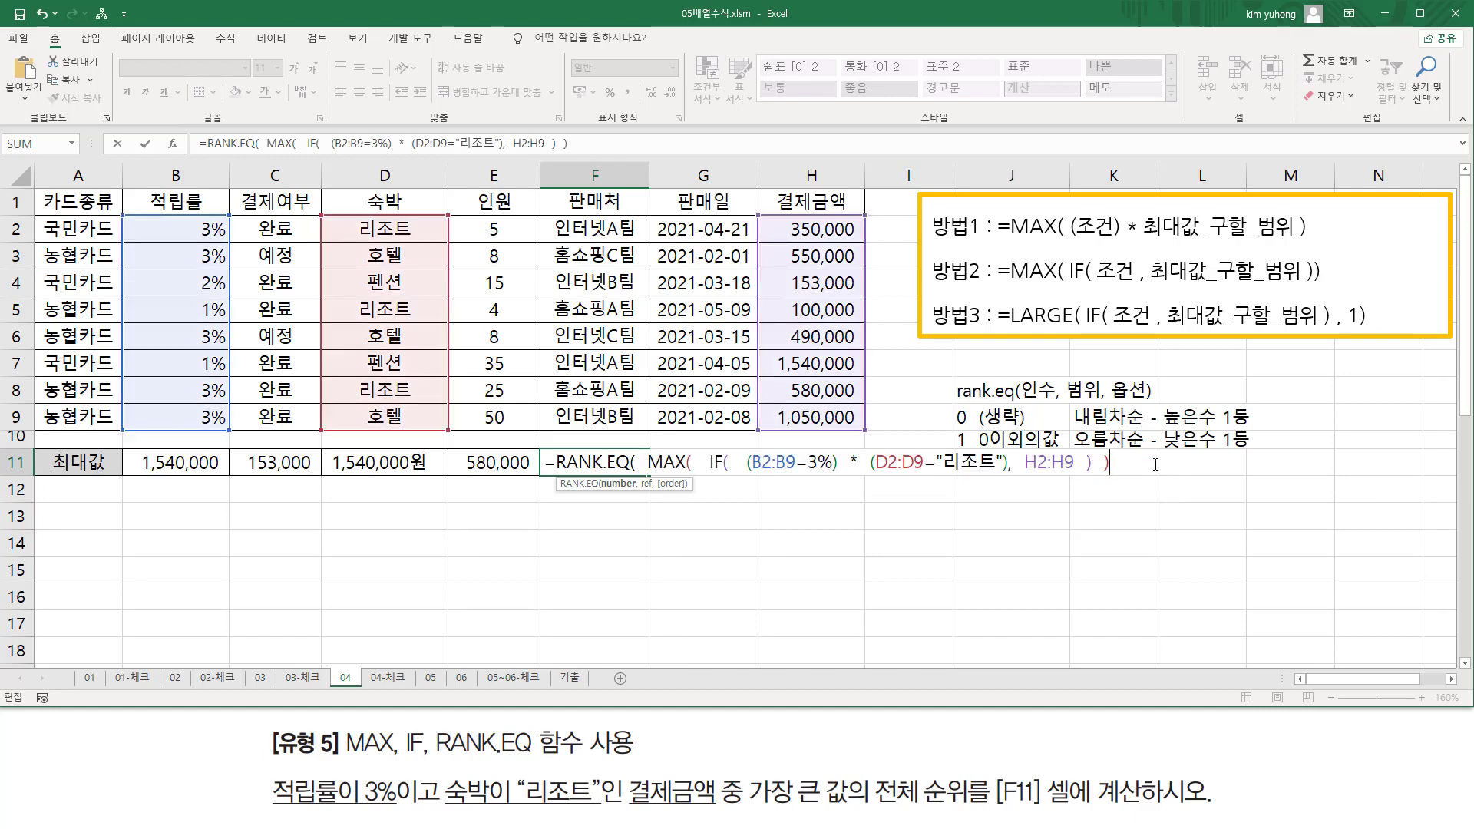
Add H2:H9 as the RANK.EQ reference range, close the function without an order option, and enter F11 as an array formula
{"action": "type", "text": ","}
{"action": "left_click_drag", "start_coordinate": [788, 231], "coordinate": [825, 424]}
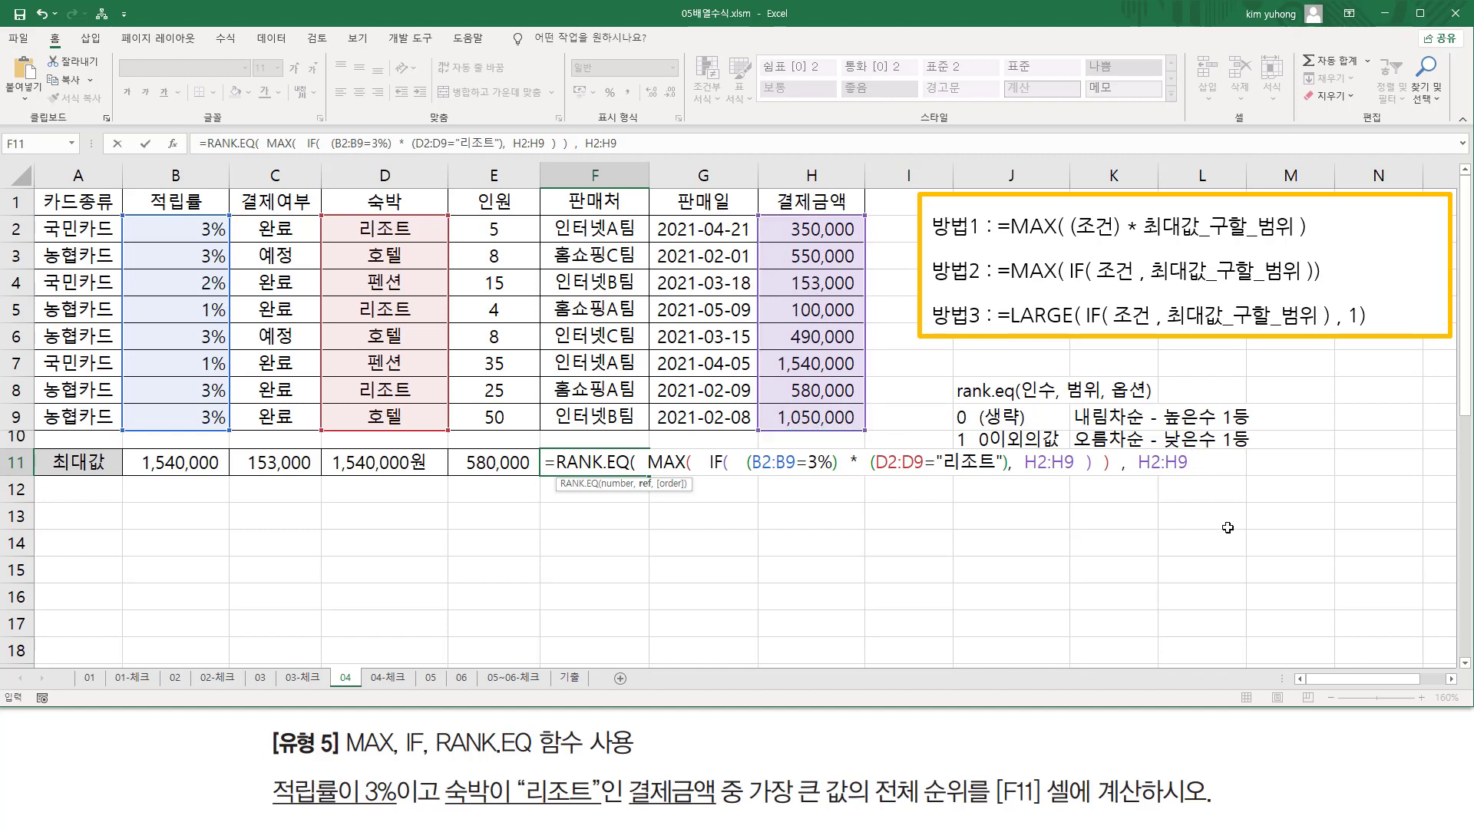
{"action": "type", "text": ")"}
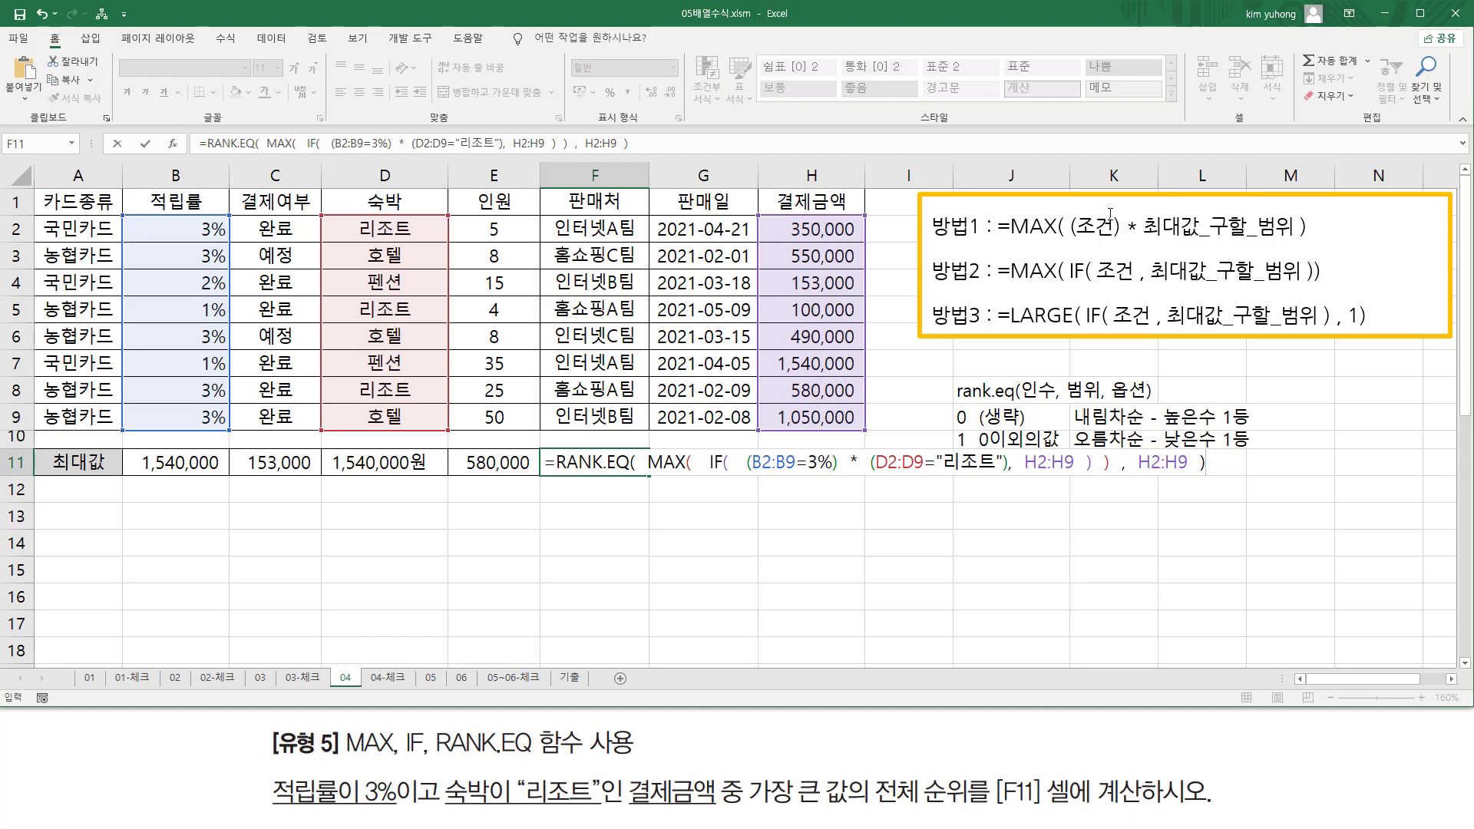
{"action": "key", "text": "ctrl+shift+Return"}
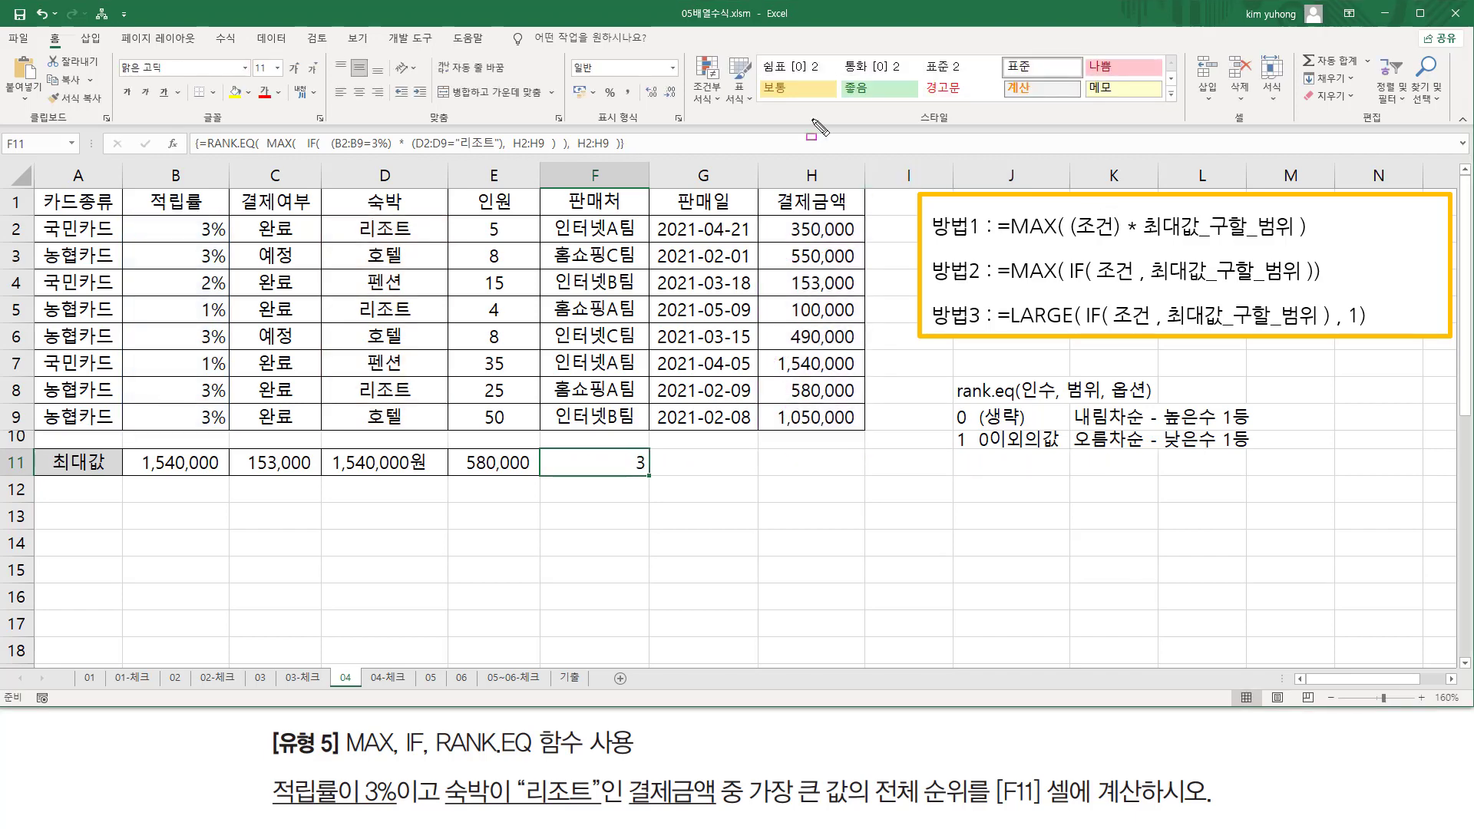
{"action": "mouse_move", "coordinate": [765, 214]}
{"action": "left_mouse_down"}
{"action": "mouse_move", "coordinate": [834, 416]}
{"action": "mouse_move", "coordinate": [880, 440]}
{"action": "left_mouse_up"}
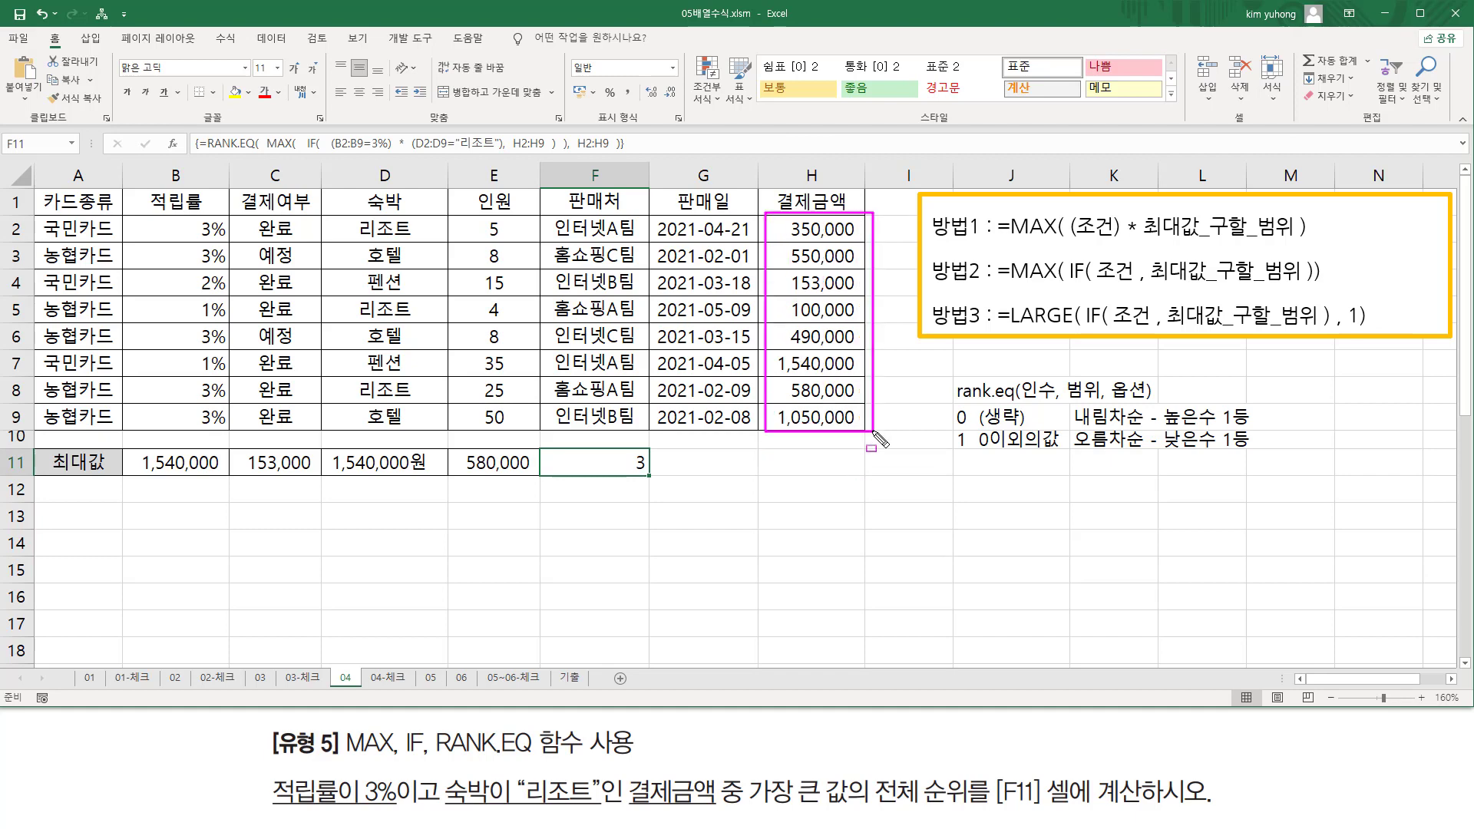
{"action": "left_click_drag", "start_coordinate": [775, 371], "coordinate": [844, 370]}
{"action": "left_click_drag", "start_coordinate": [777, 419], "coordinate": [846, 419]}
{"action": "left_click_drag", "start_coordinate": [804, 394], "coordinate": [842, 397]}
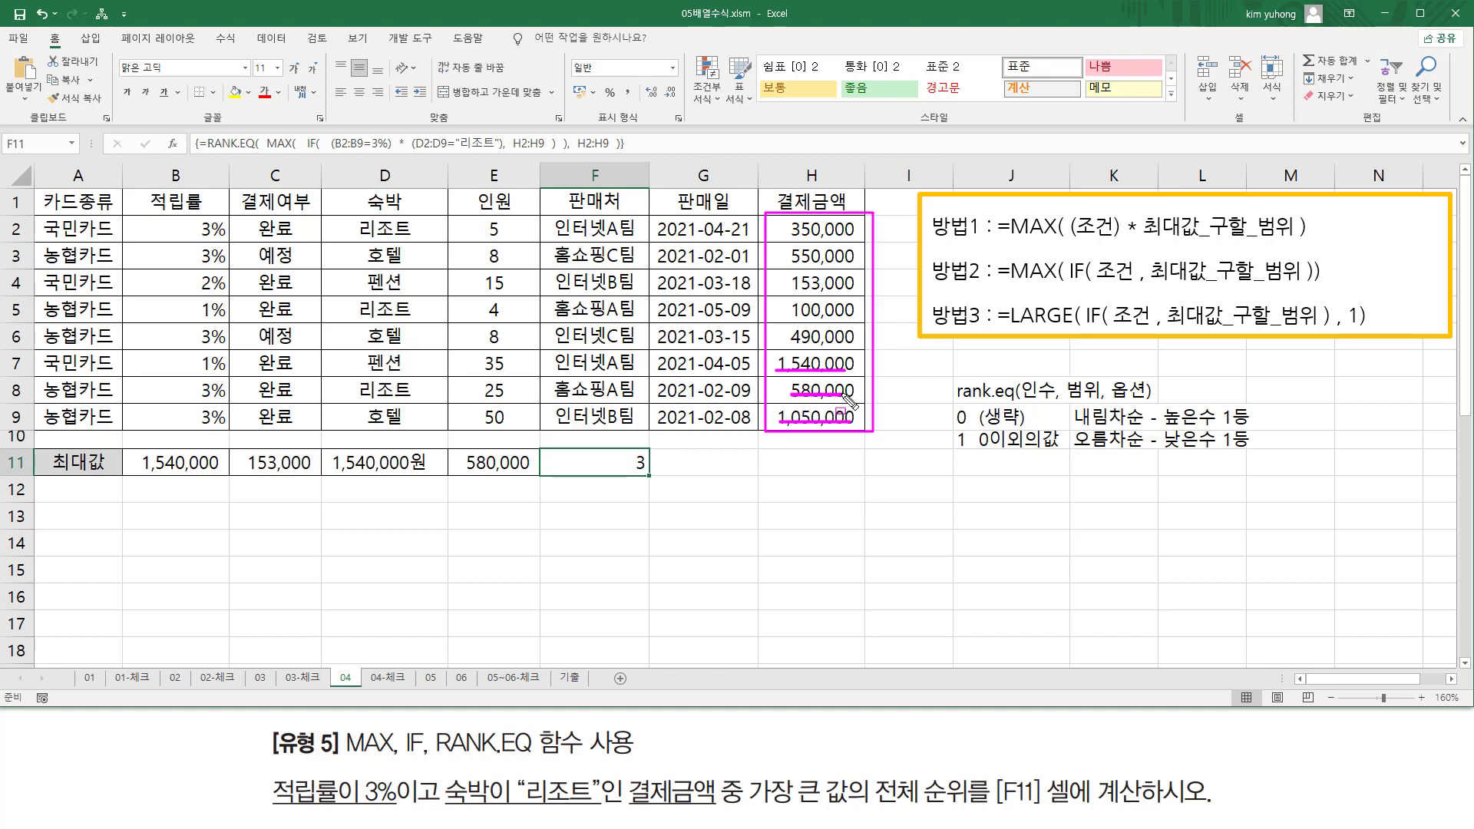
{"action": "left_click_drag", "start_coordinate": [630, 449], "coordinate": [649, 476]}
{"action": "key", "text": "Escape"}
Enter '=RANK.EQ( MAX( IF( (B2:B9=3%) * (D2:D9="리조트"), H2:H9 ) ), H2:H9 ) as text in B13 and colour it red
{"action": "left_click", "coordinate": [193, 508]}
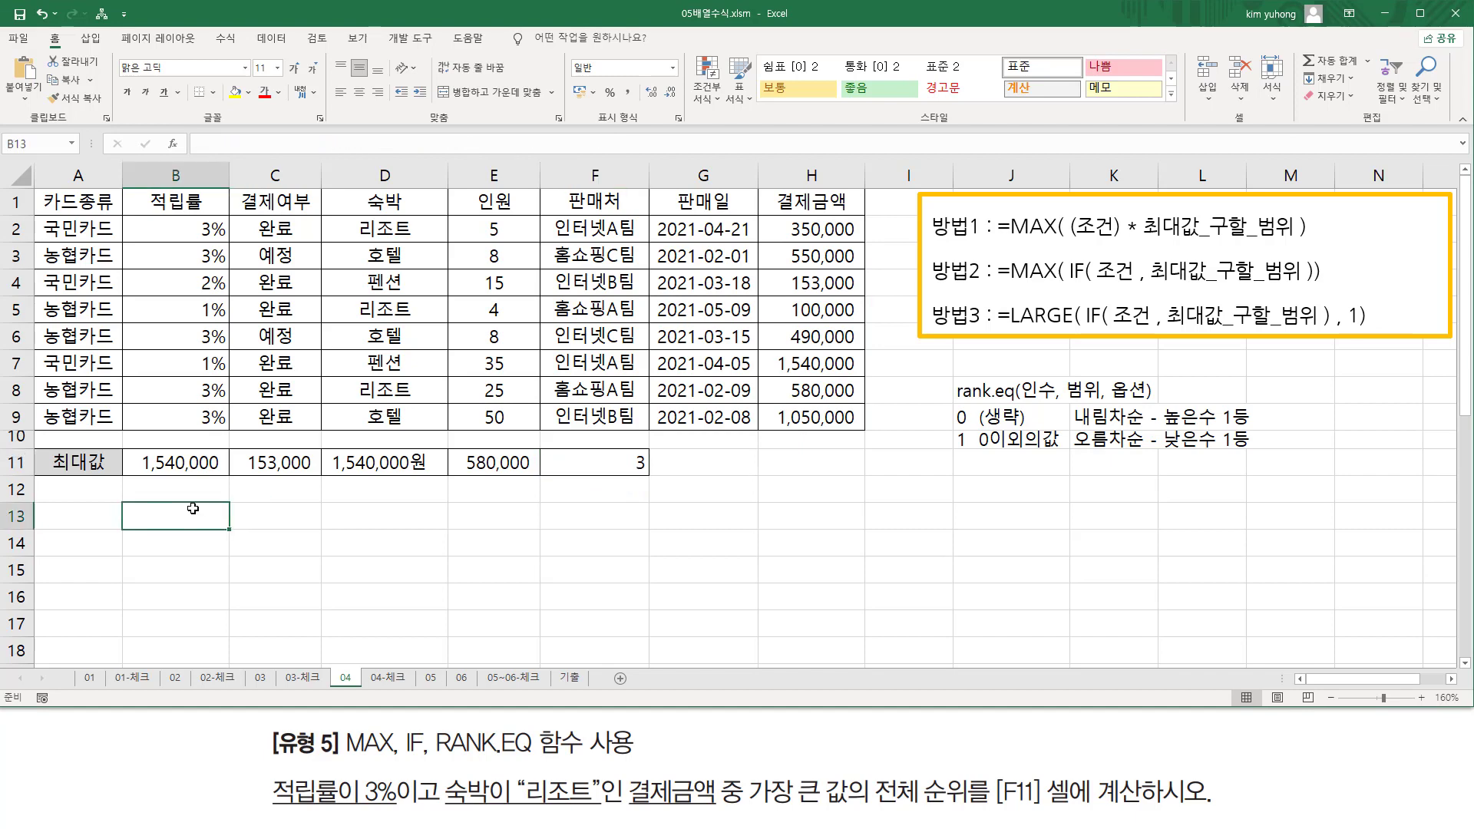
{"action": "type", "text": "'=RANK.EQ( MAX( IF( (B2:B9=3%) * (D2:D9=\"리조트\"), H2:H9 ) ), H2:H9 )"}
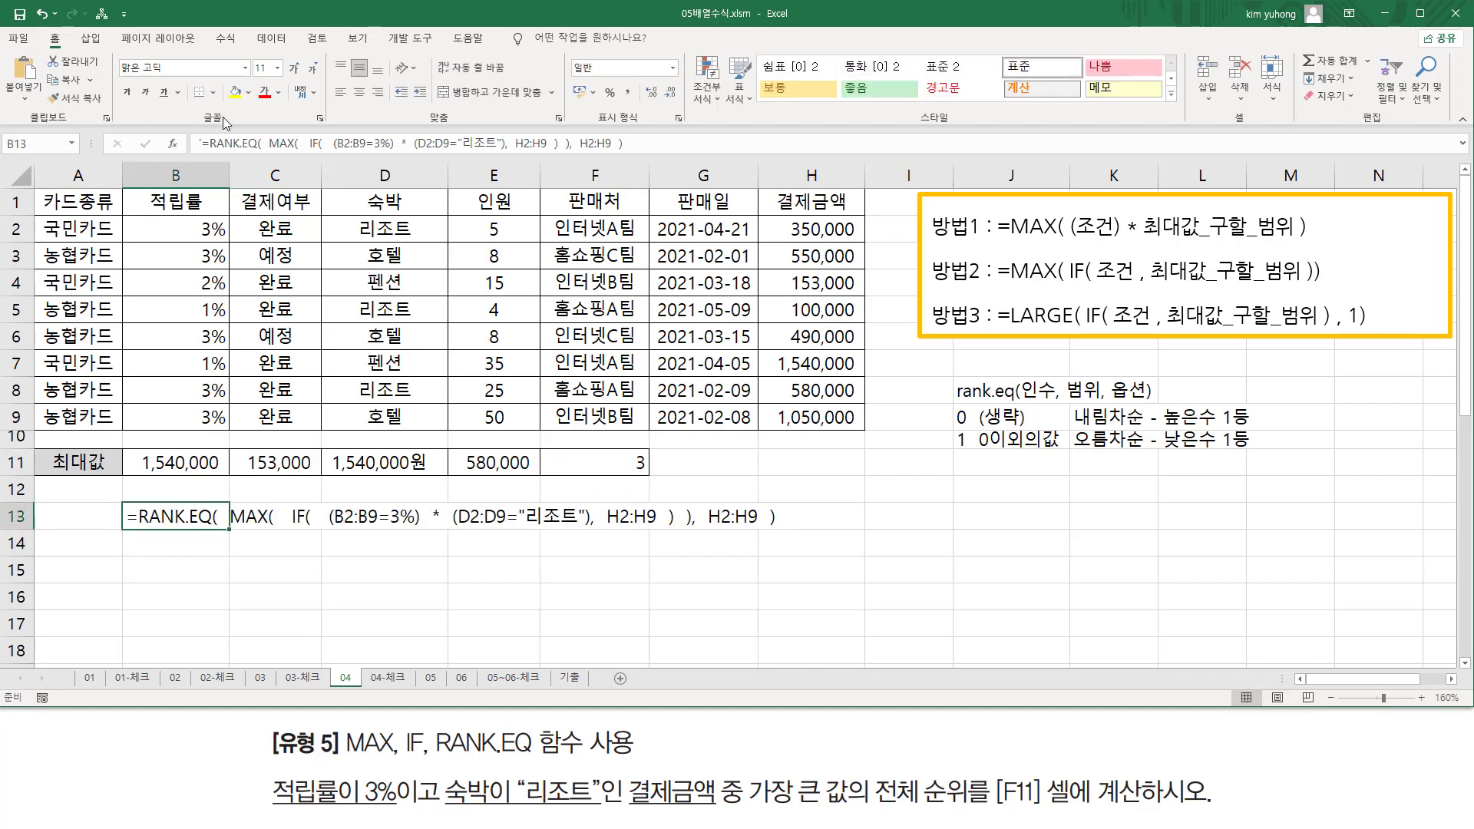
{"action": "left_click", "coordinate": [265, 92]}
{"action": "left_click", "coordinate": [568, 623]}
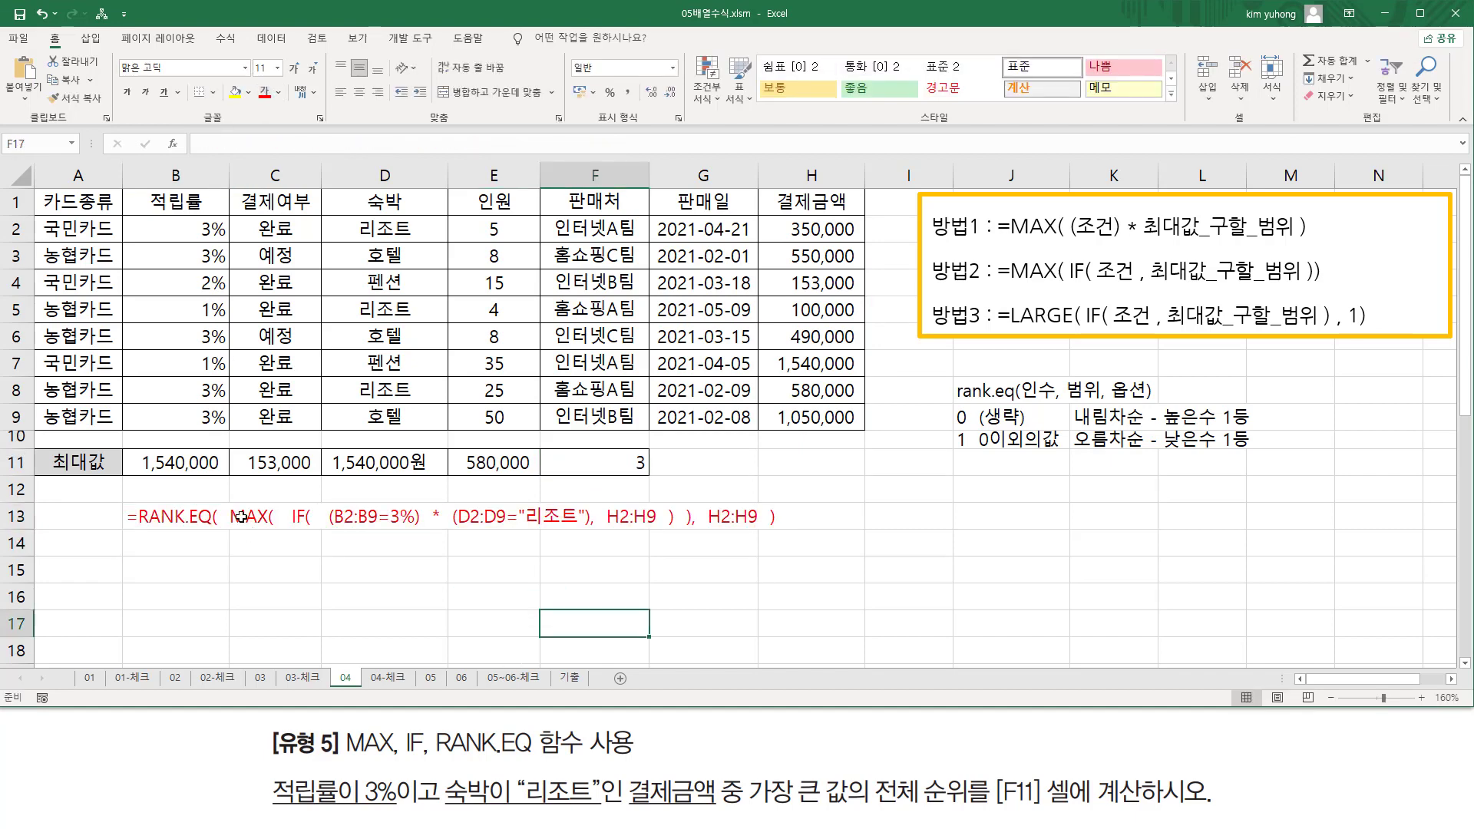
{"action": "mouse_move", "coordinate": [226, 495]}
{"action": "left_mouse_down"}
{"action": "mouse_move", "coordinate": [265, 541]}
{"action": "mouse_move", "coordinate": [648, 545]}
{"action": "mouse_move", "coordinate": [755, 526]}
{"action": "left_mouse_up"}
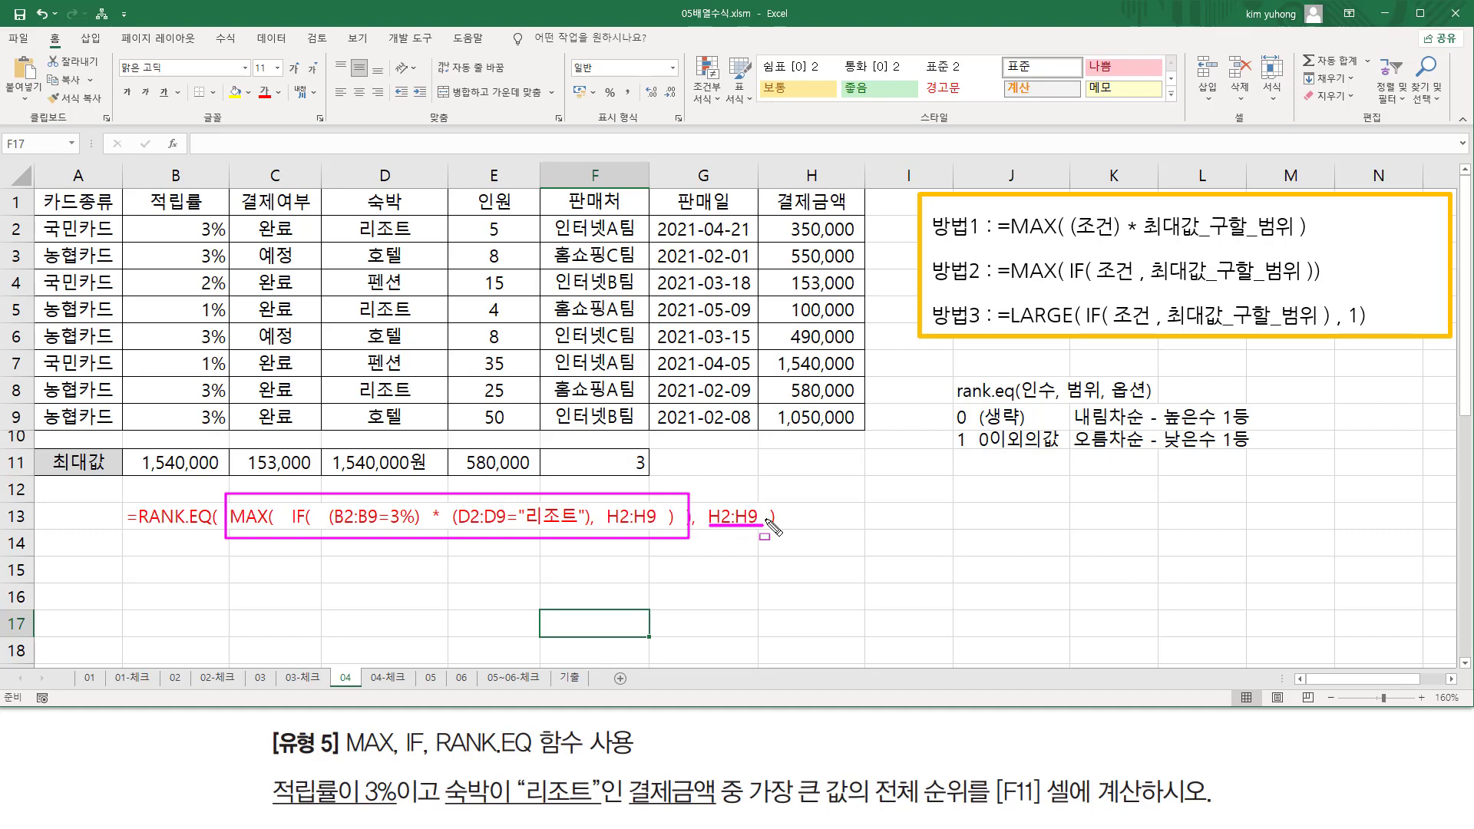
{"action": "key", "text": "Escape"}
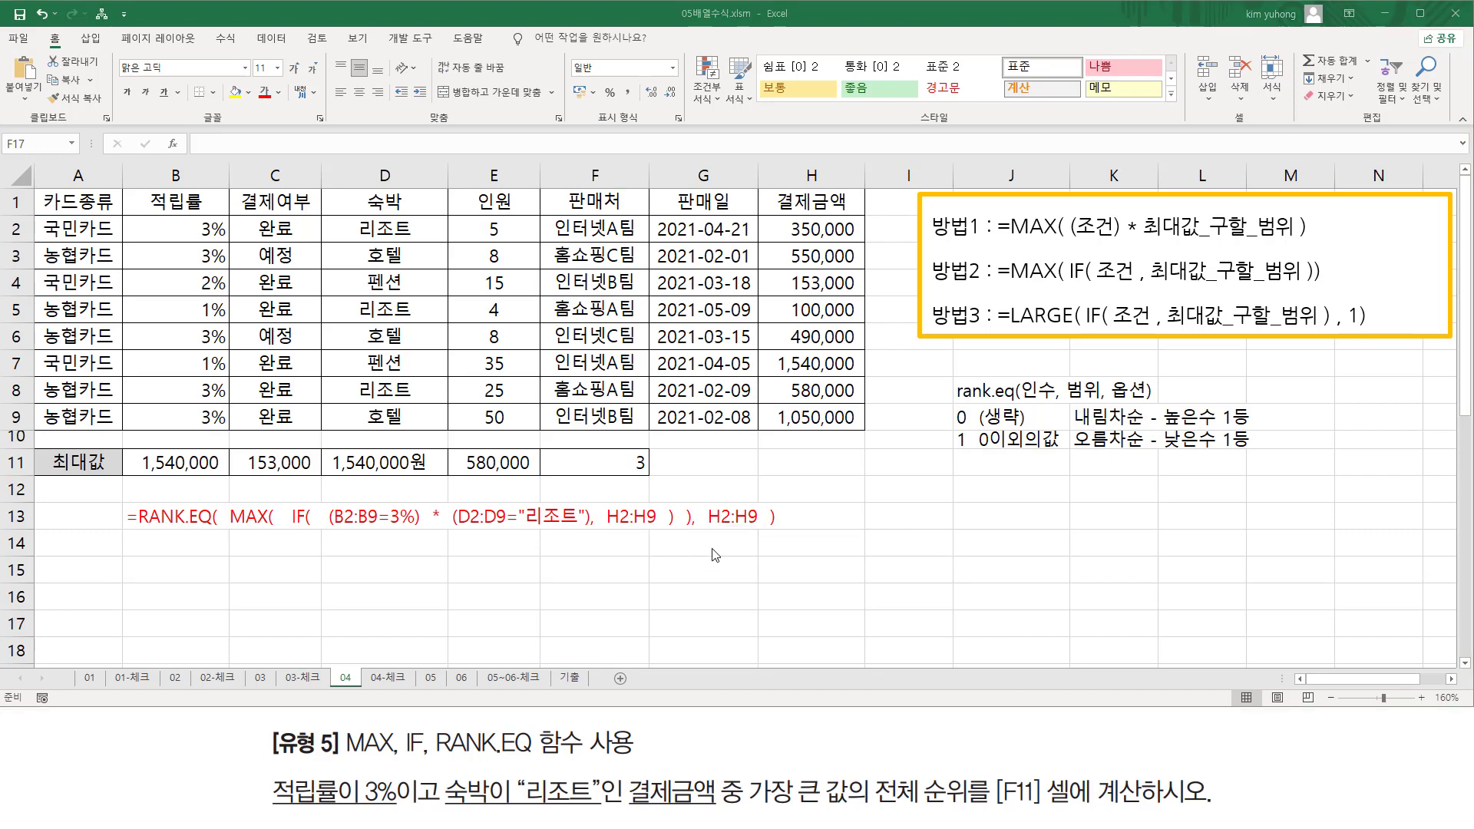